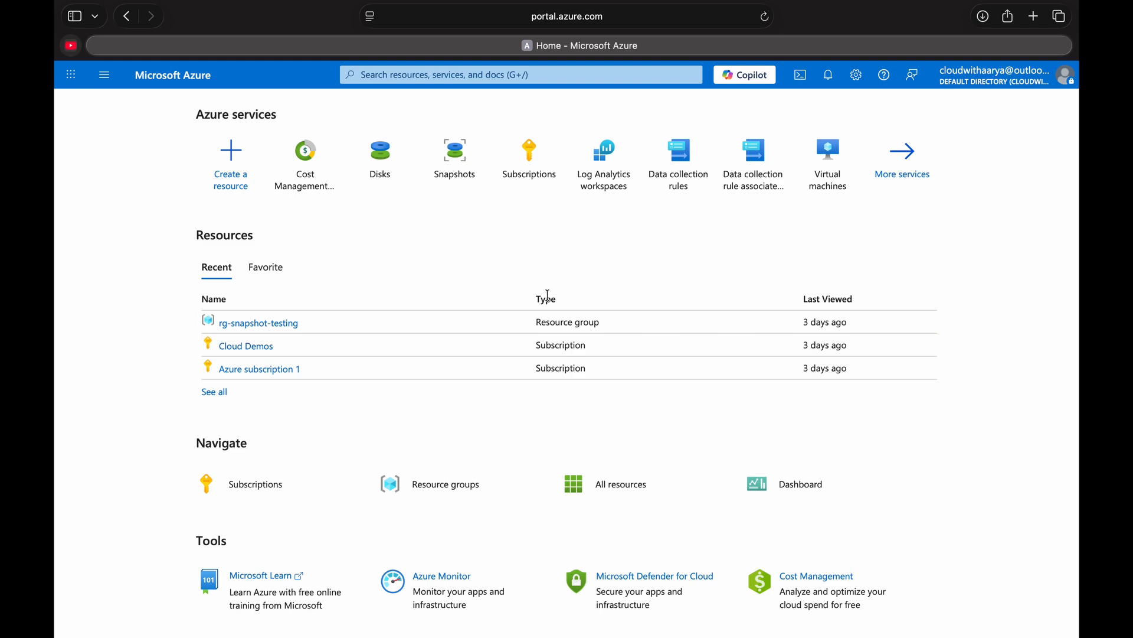
# - Start a new subscription named DR subscription and assign it to the first Vertex billing account
pyautogui.click(521, 162)
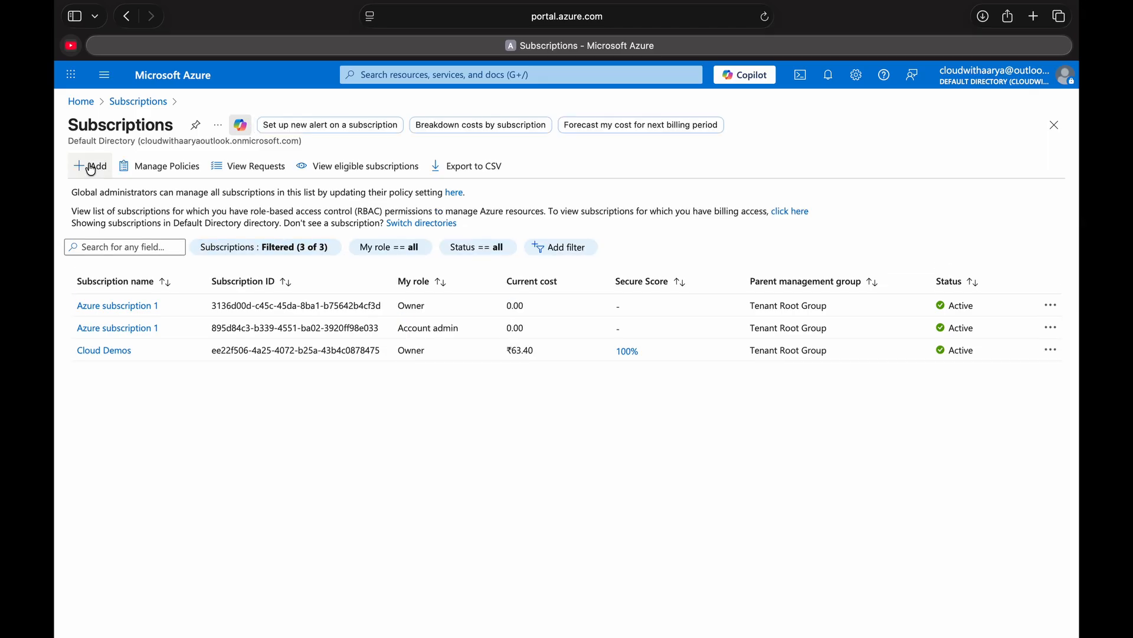
pyautogui.click(91, 168)
pyautogui.write('DR subscripton')
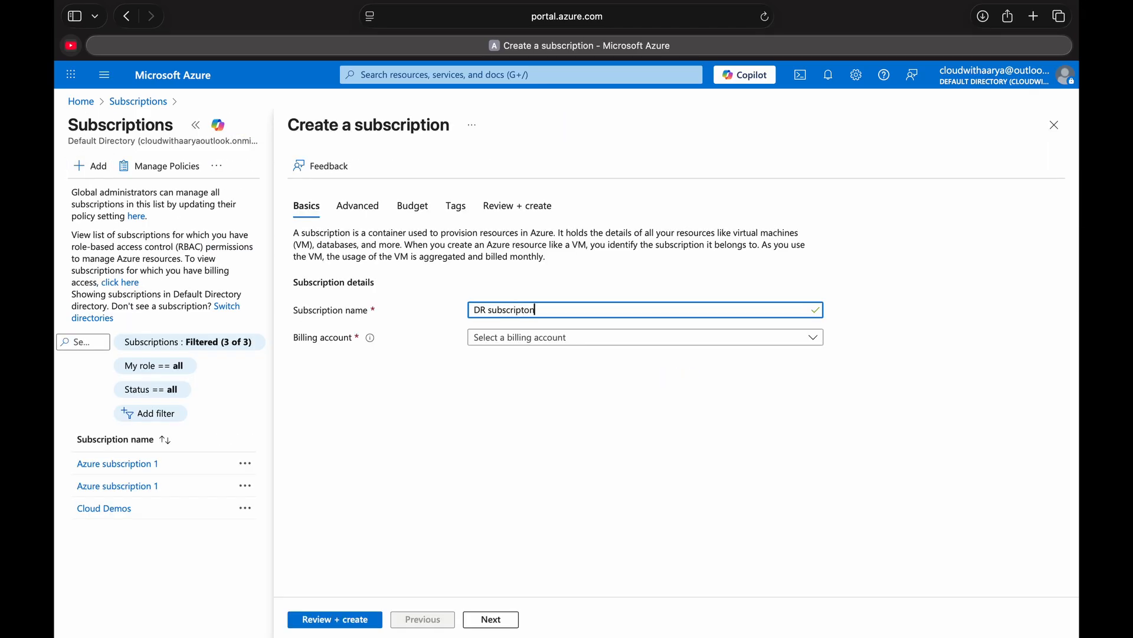
pyautogui.click(514, 337)
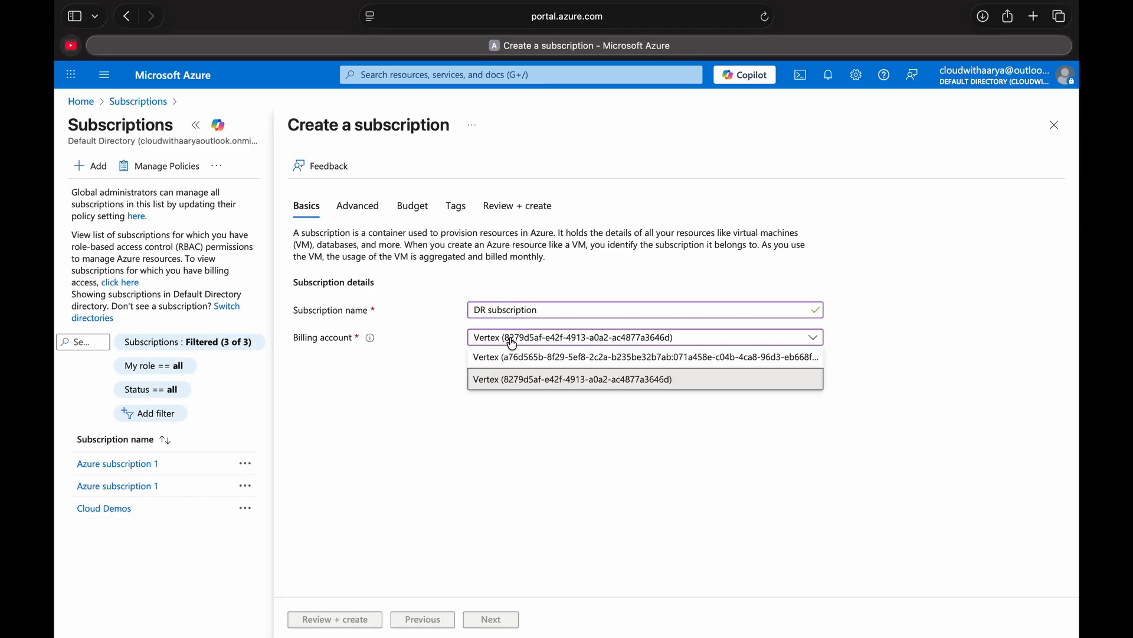
pyautogui.click(508, 359)
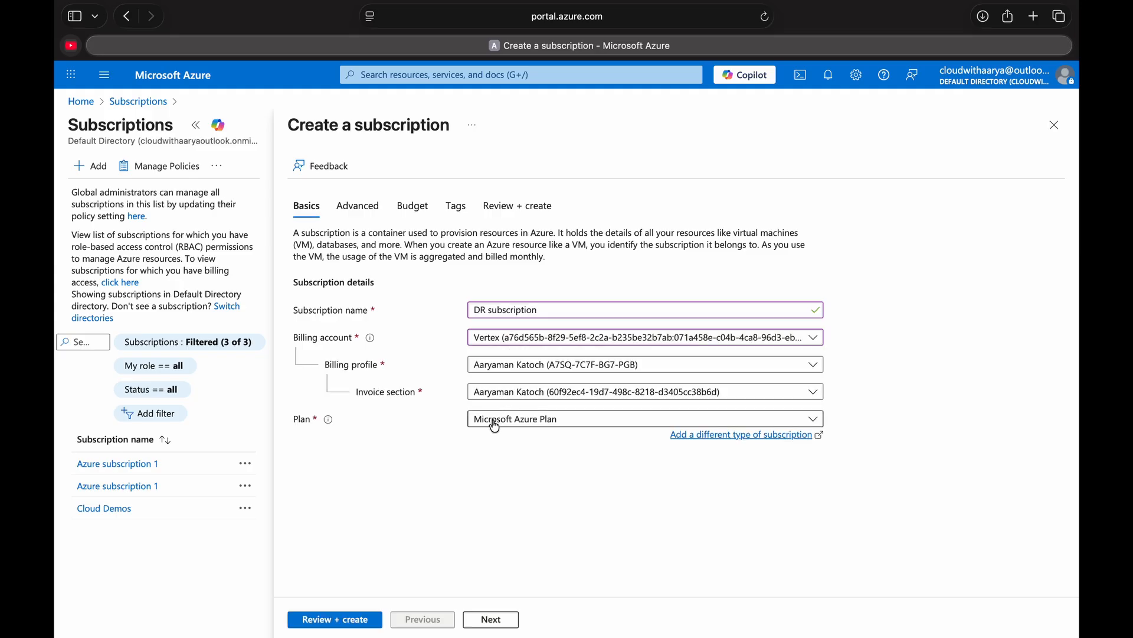
# - Keep the default directory and root management group, then validate and create the subscription
pyautogui.click(491, 620)
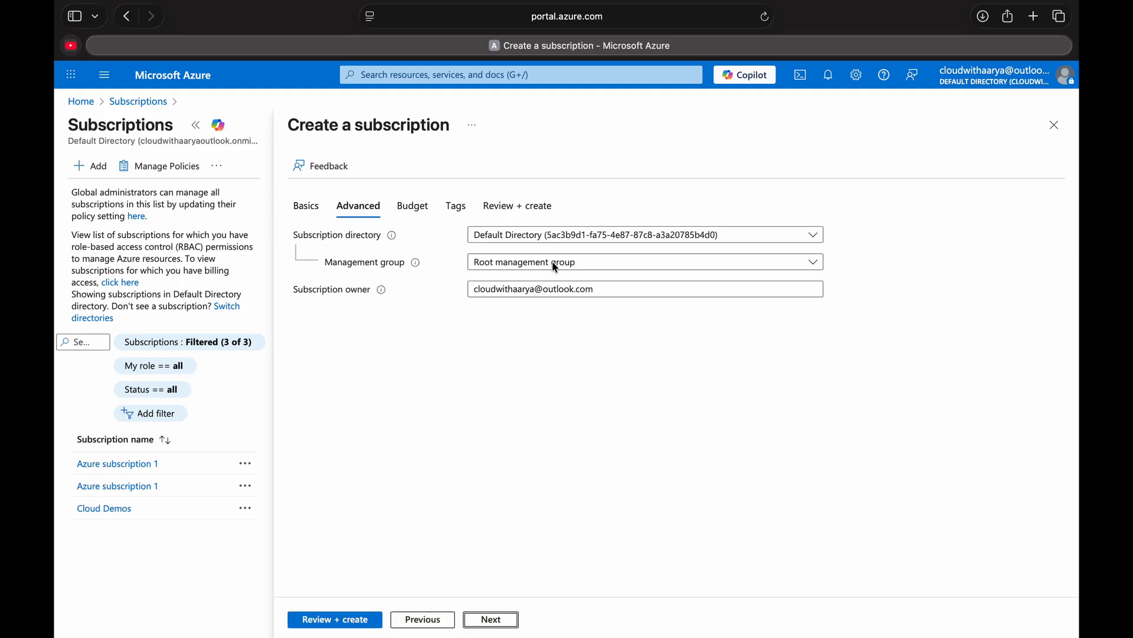
pyautogui.click(349, 624)
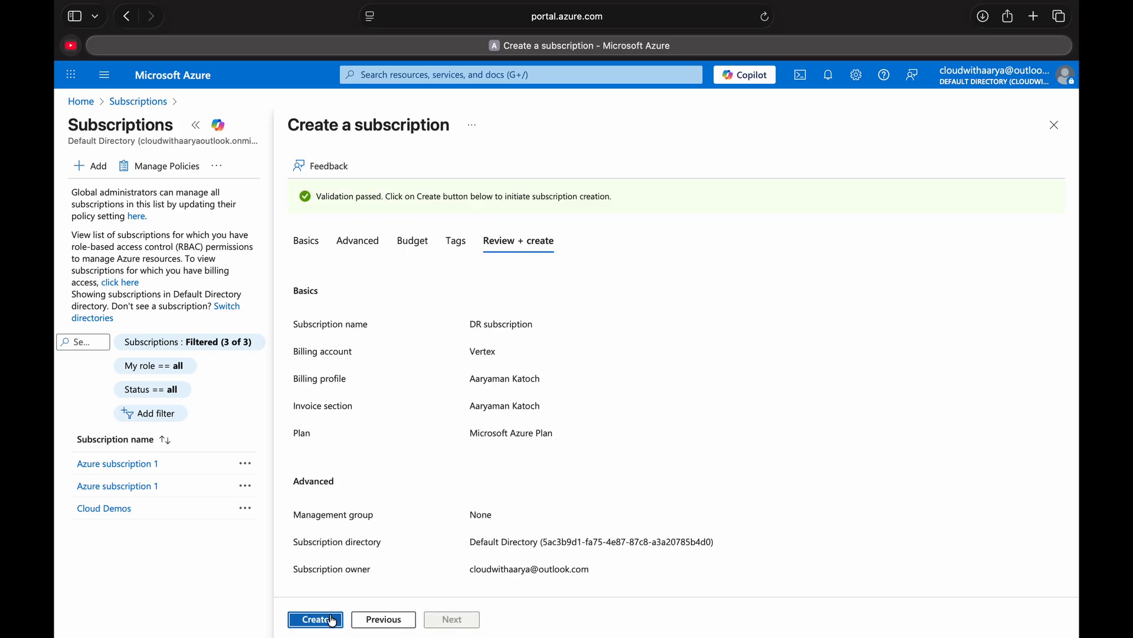
pyautogui.click(322, 620)
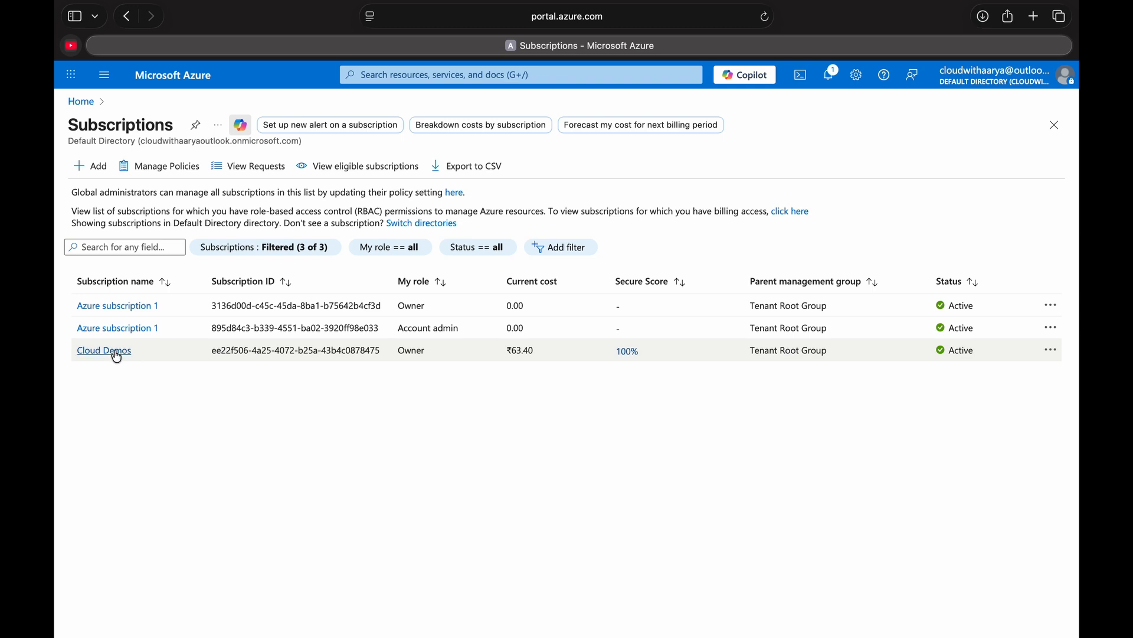
# - Start creating a virtual machine in the Cloud Demos subscription, using the existing resource group rg-snapshot-testing
pyautogui.click(196, 76)
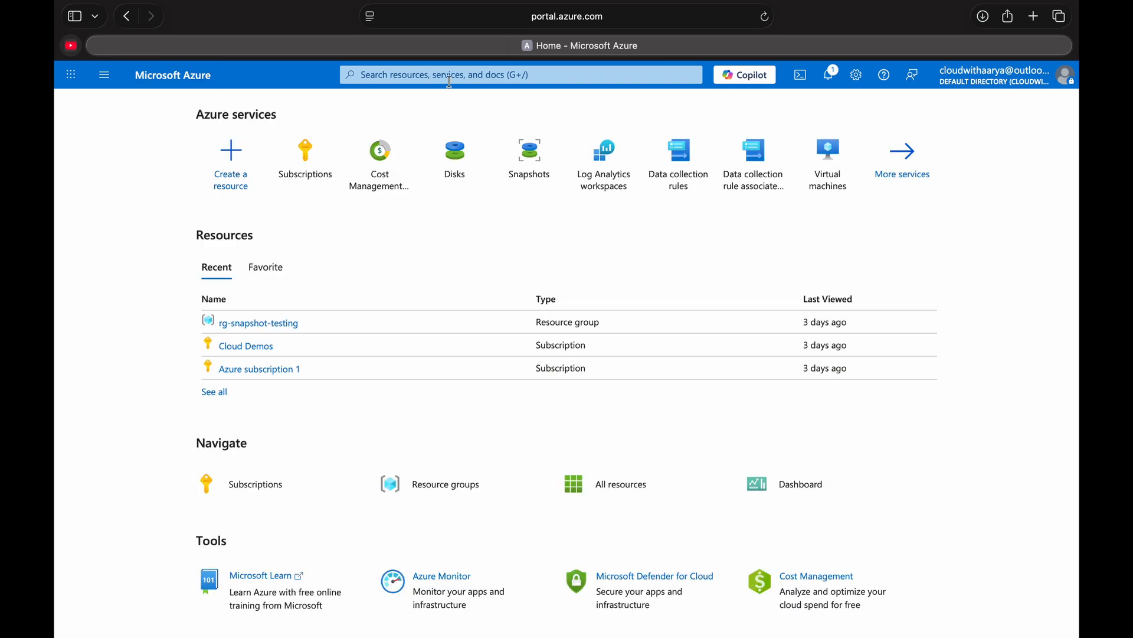
pyautogui.click(829, 162)
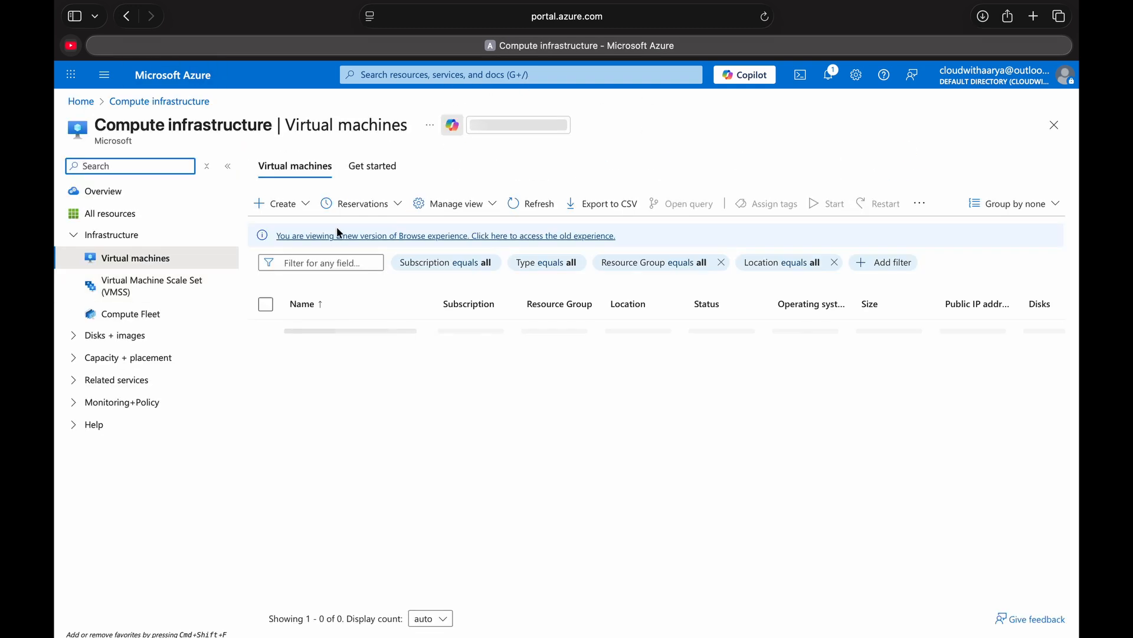
pyautogui.click(283, 204)
pyautogui.click(296, 232)
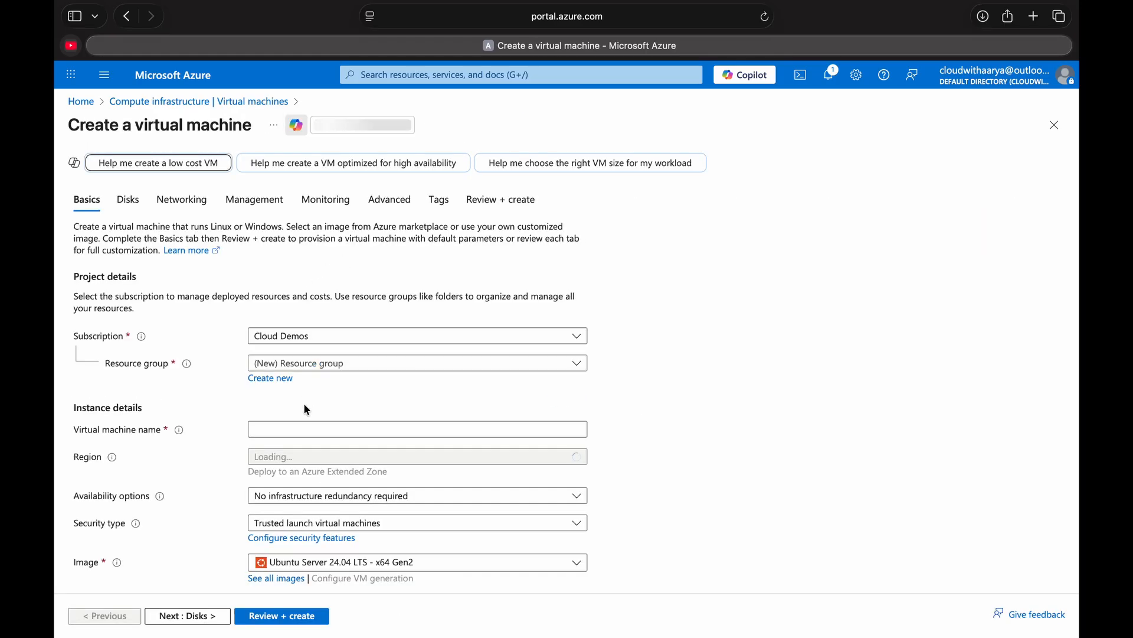
pyautogui.click(328, 362)
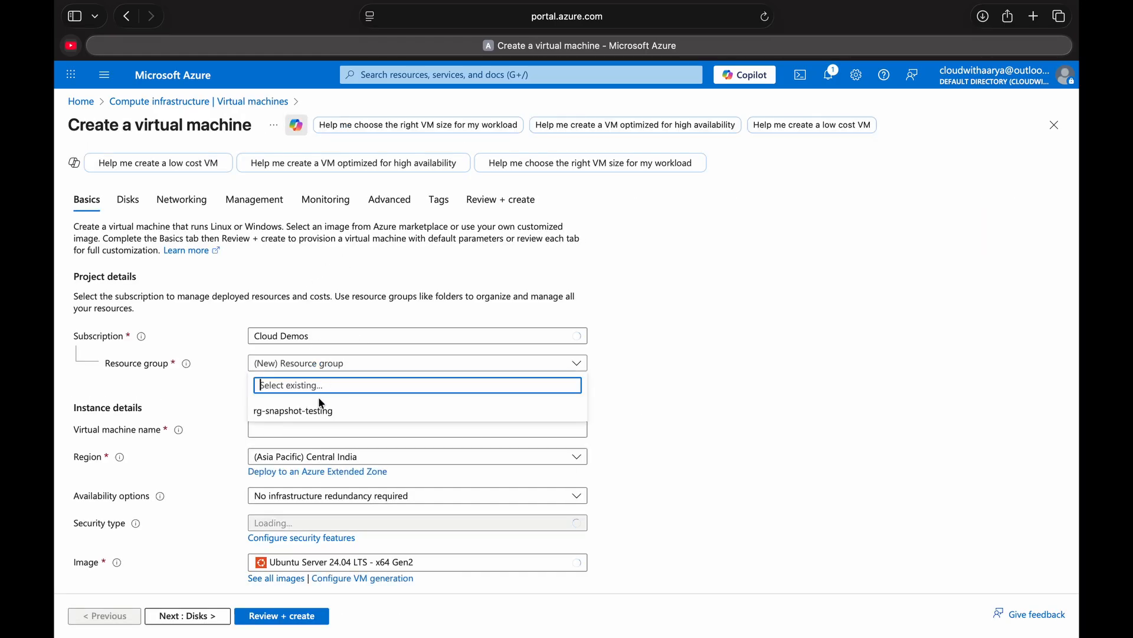
pyautogui.click(319, 412)
# - Name the virtual machine DRTESTVM and choose the (Asia Pacific) Central India region
pyautogui.click(319, 430)
pyautogui.write('DRTESTVM')
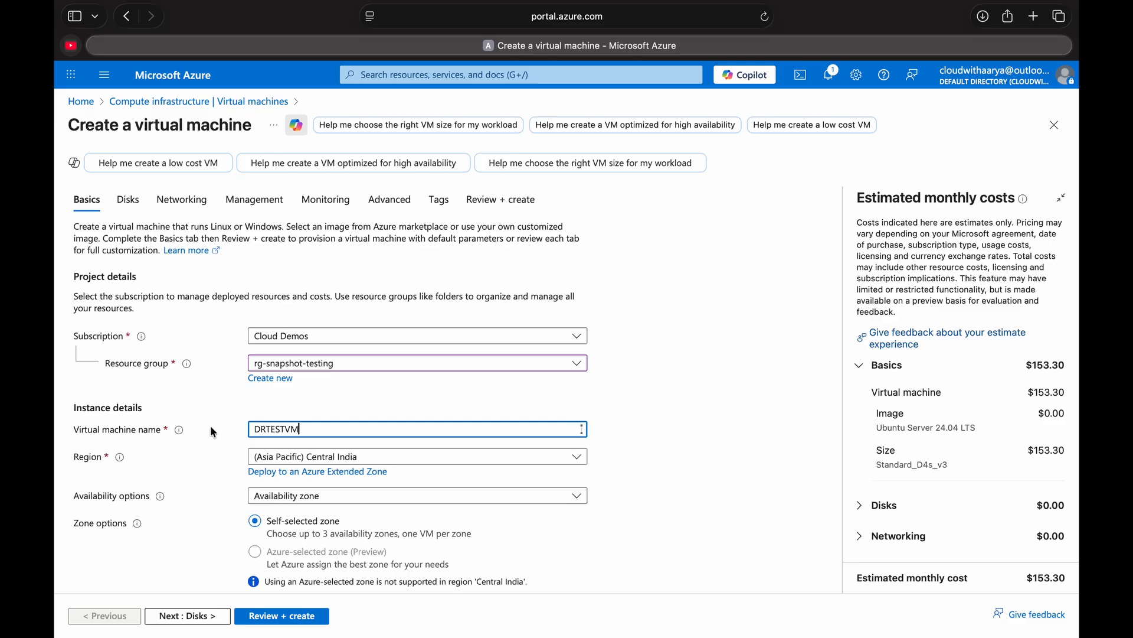
pyautogui.click(309, 458)
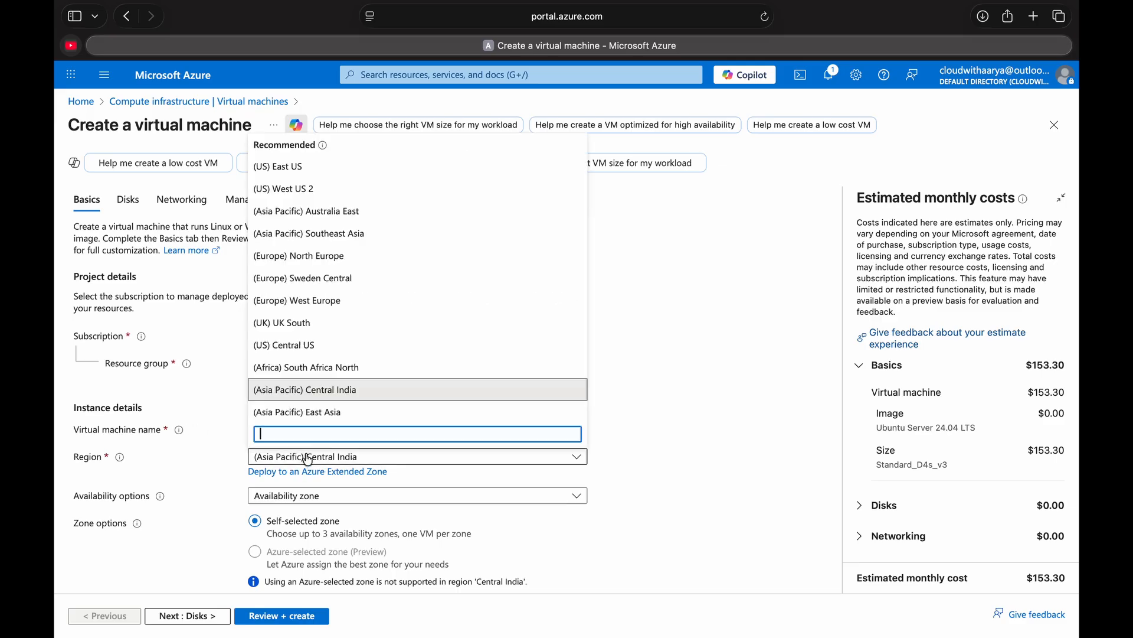
pyautogui.click(349, 389)
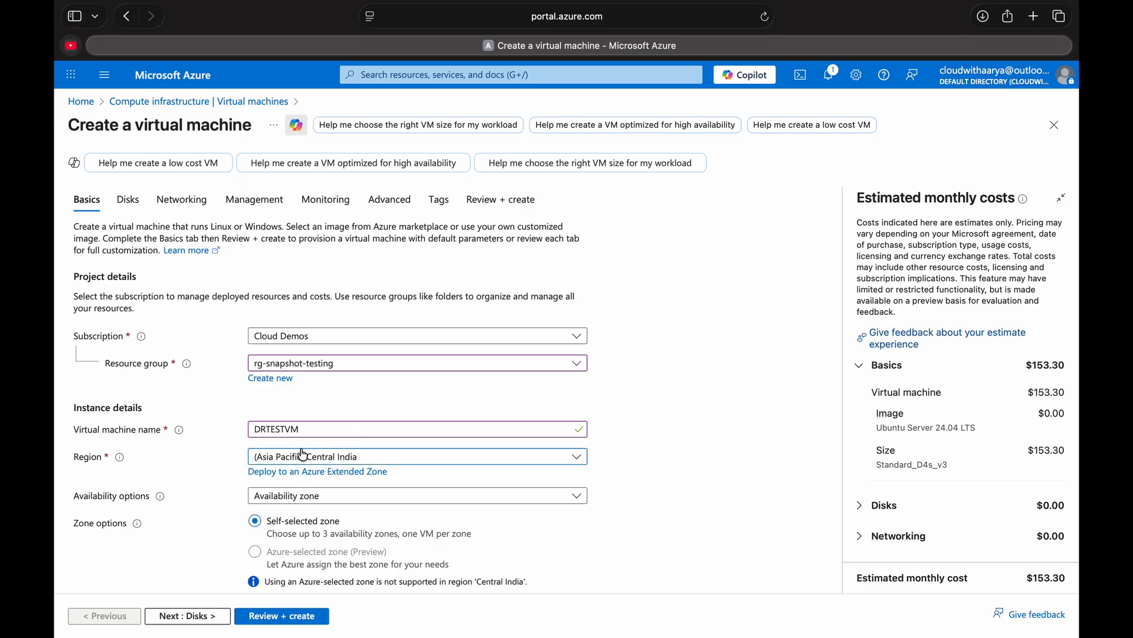
# - Set availability to no infrastructure redundancy required and choose the Windows Server 2025 Datacenter: Azure Edition - x64 Gen2 image
pyautogui.scroll(-3, 295, 460)
pyautogui.scroll(-1, 286, 464)
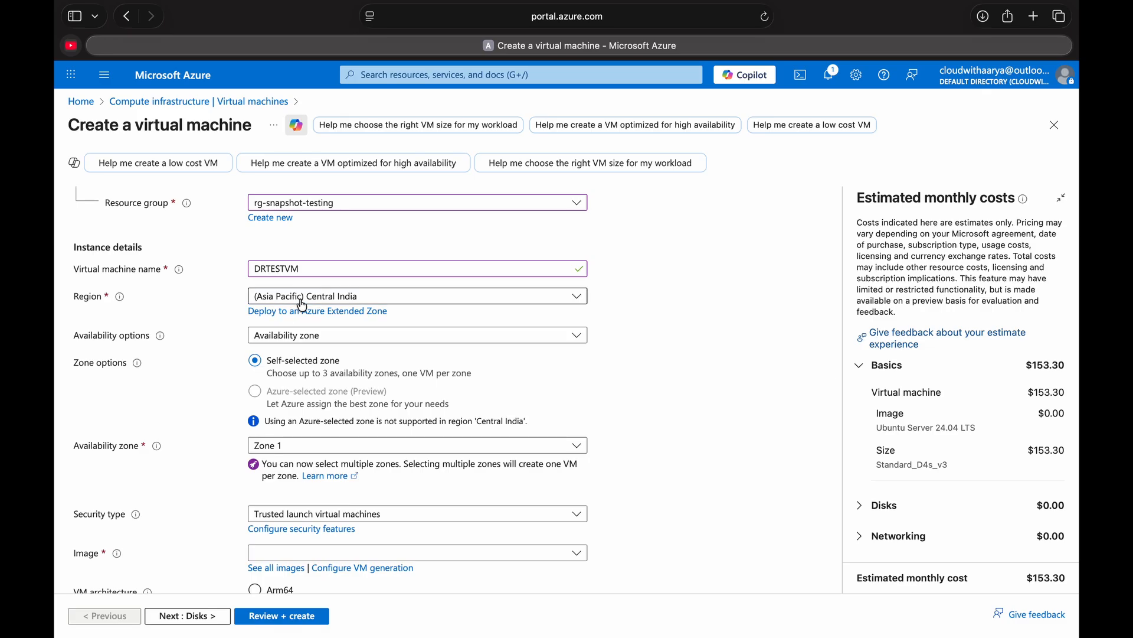
pyautogui.scroll(-2, 224, 422)
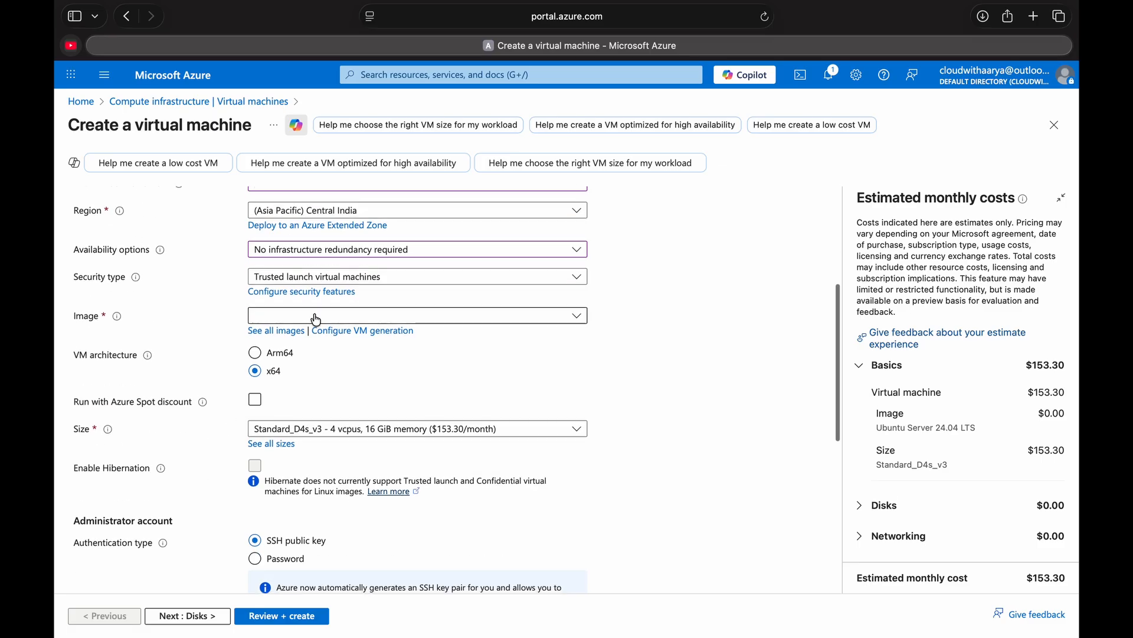
pyautogui.click(314, 318)
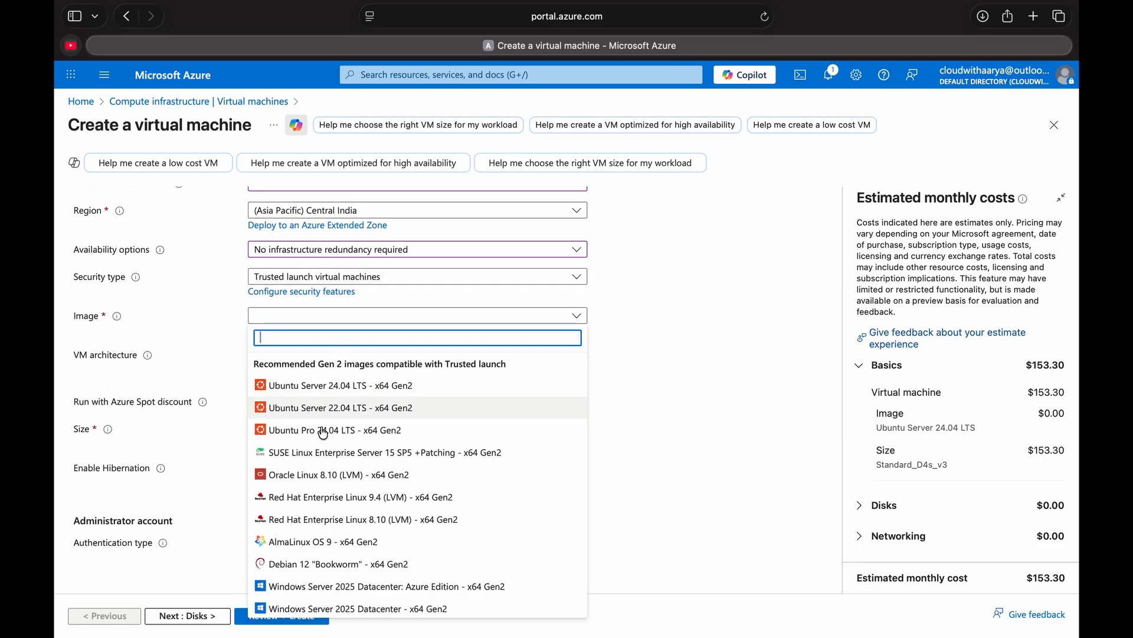
pyautogui.click(319, 585)
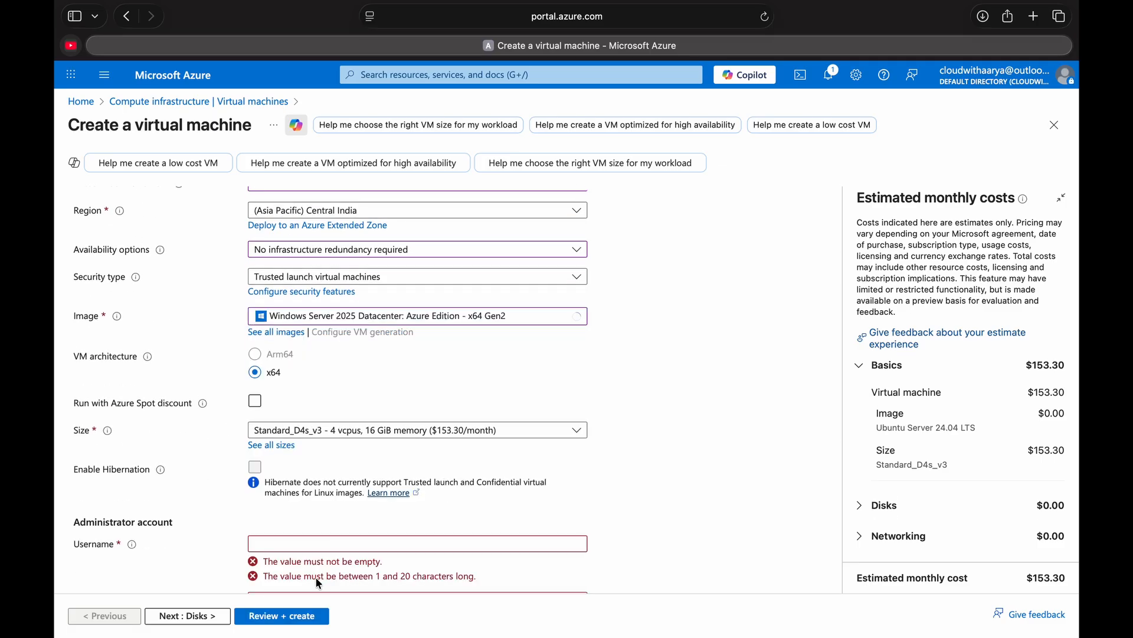
# - Fill in the administrator account's username and password, and confirm the password
pyautogui.scroll(-2, 318, 585)
pyautogui.click(295, 475)
pyautogui.write('cloudwithaarya')
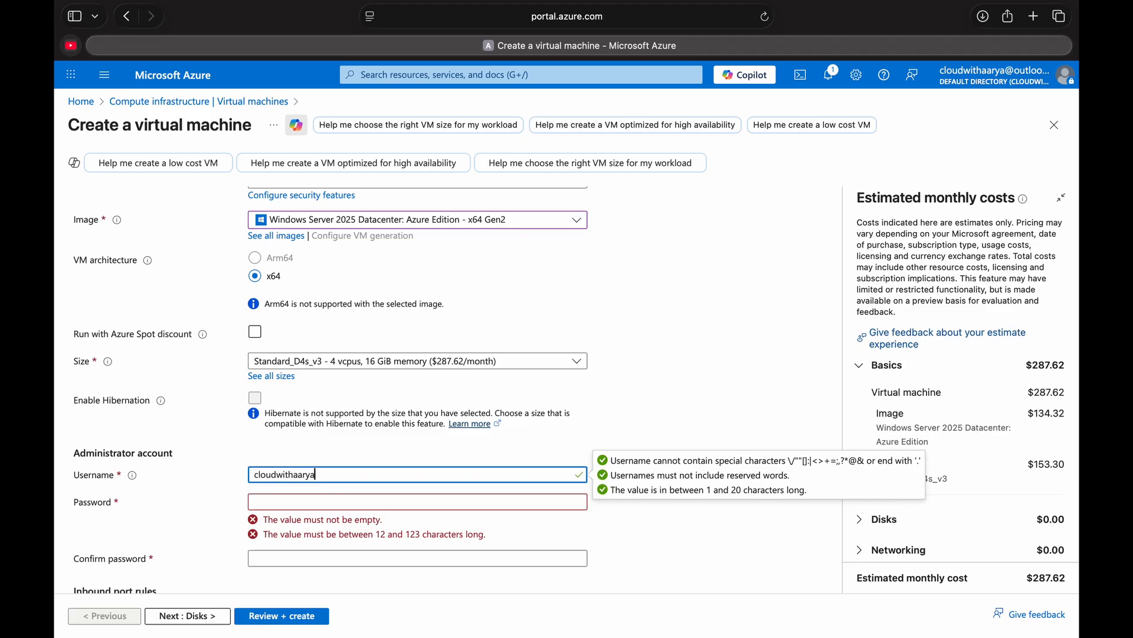
pyautogui.click(362, 502)
pyautogui.write('••')
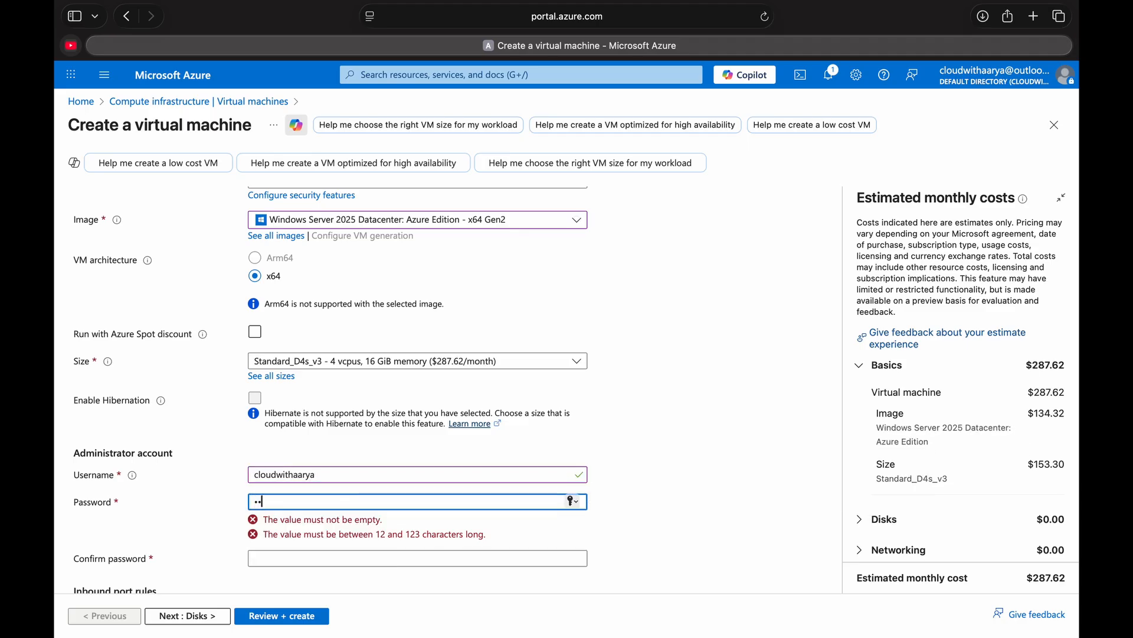
pyautogui.write('•••')
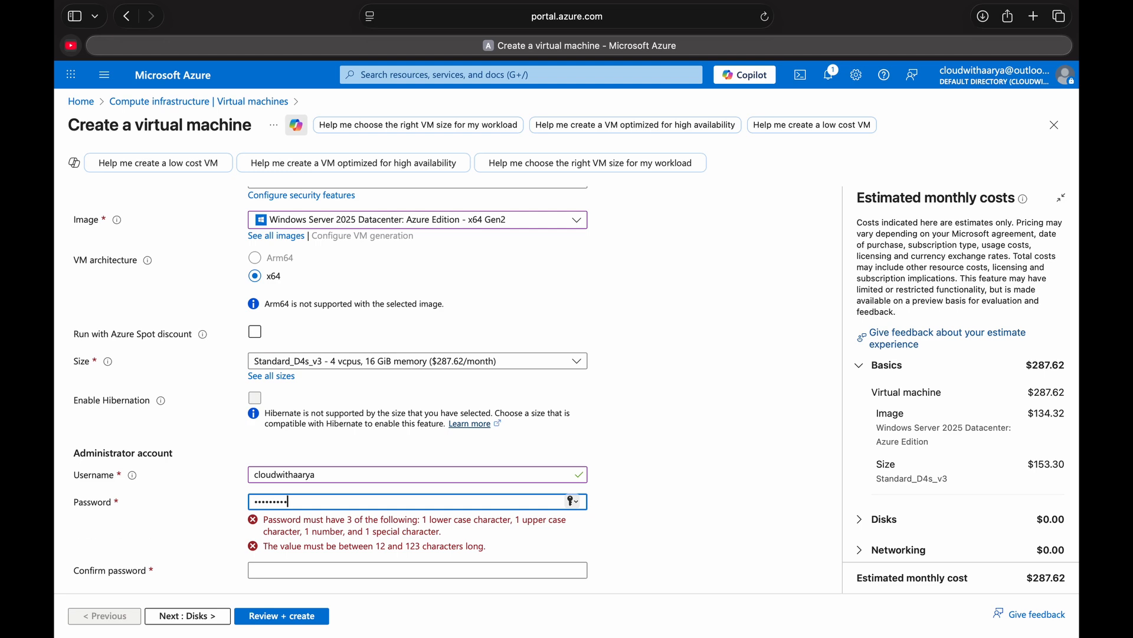
pyautogui.press('Tab')
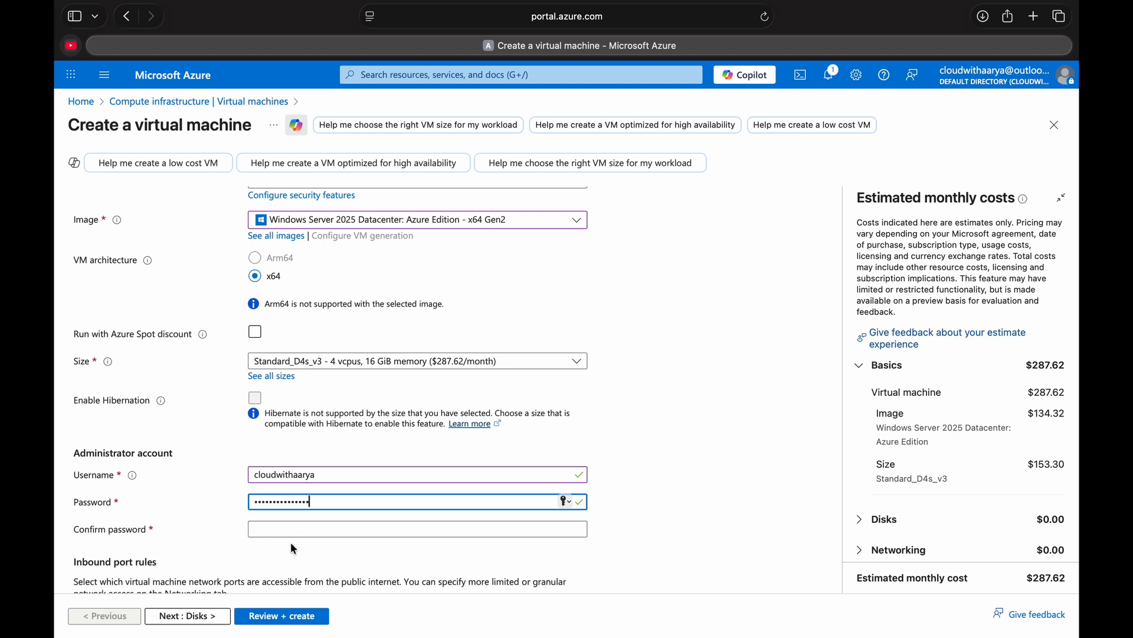
pyautogui.write('••')
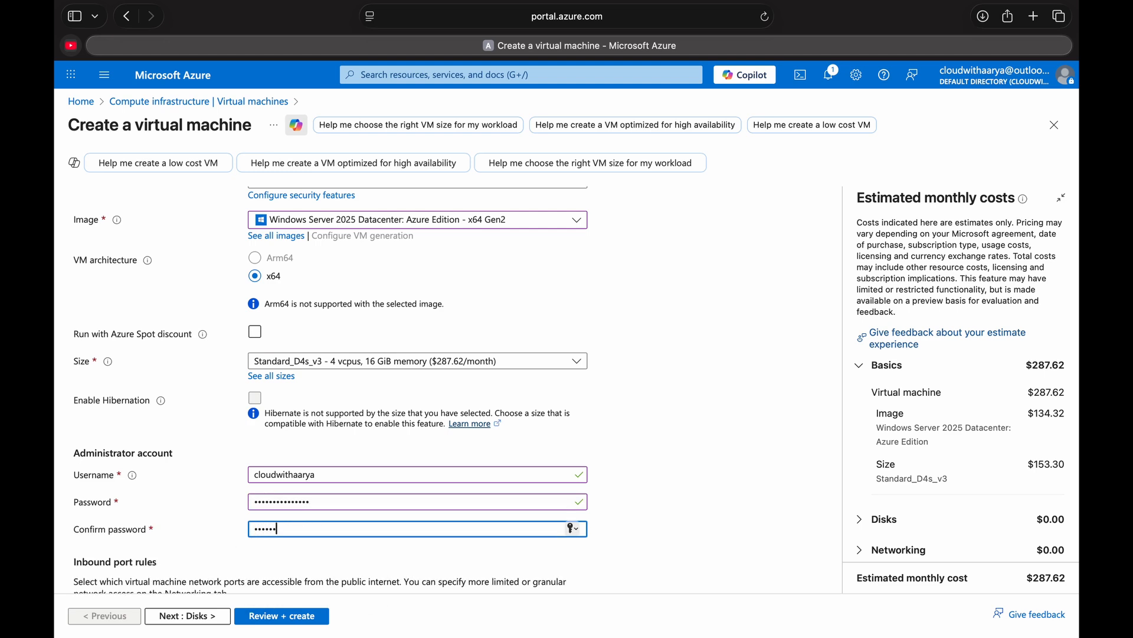
pyautogui.write('•••••••')
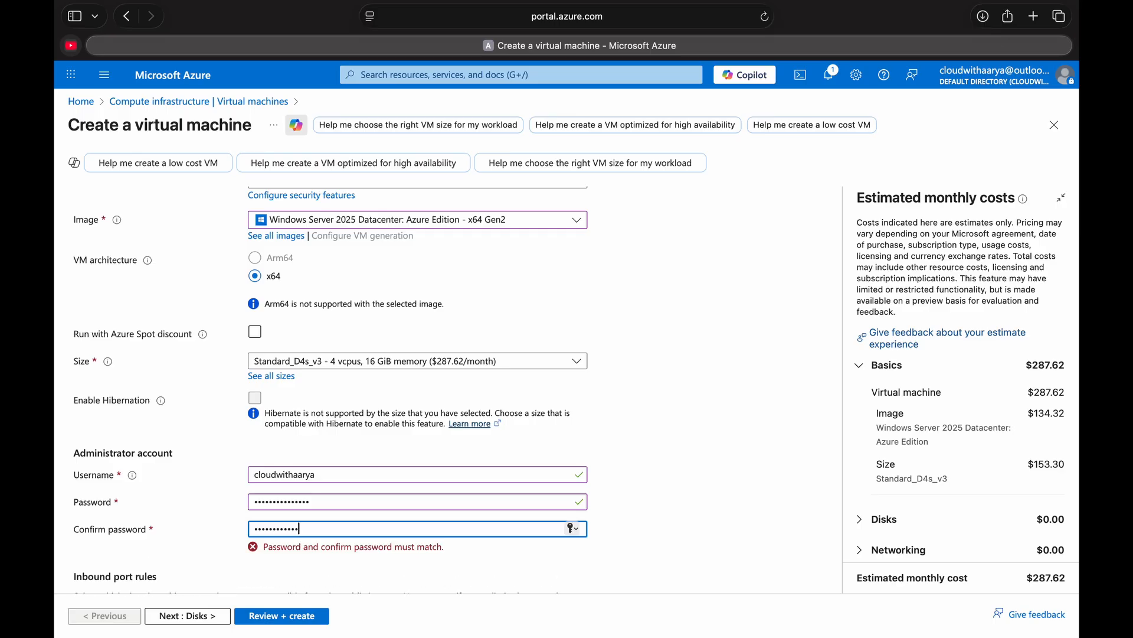
pyautogui.write('•')
# - Keep RDP (3389) as the inbound port and set the OS disk type to Standard HDD (locally-redundant storage)
pyautogui.scroll(-7, 293, 425)
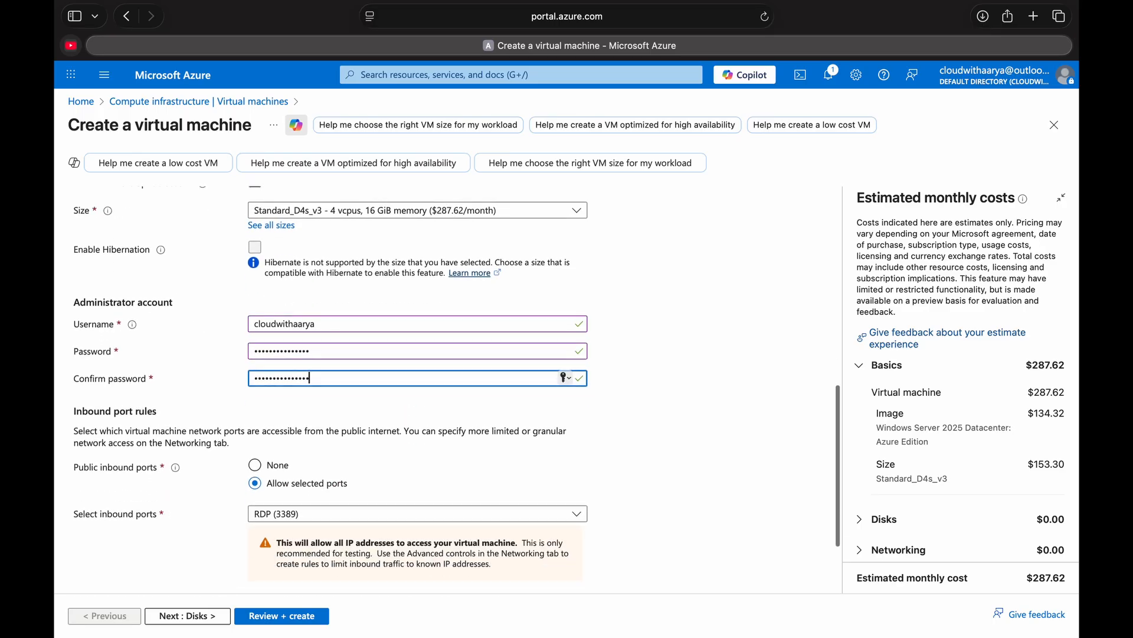
pyautogui.scroll(-2, 294, 425)
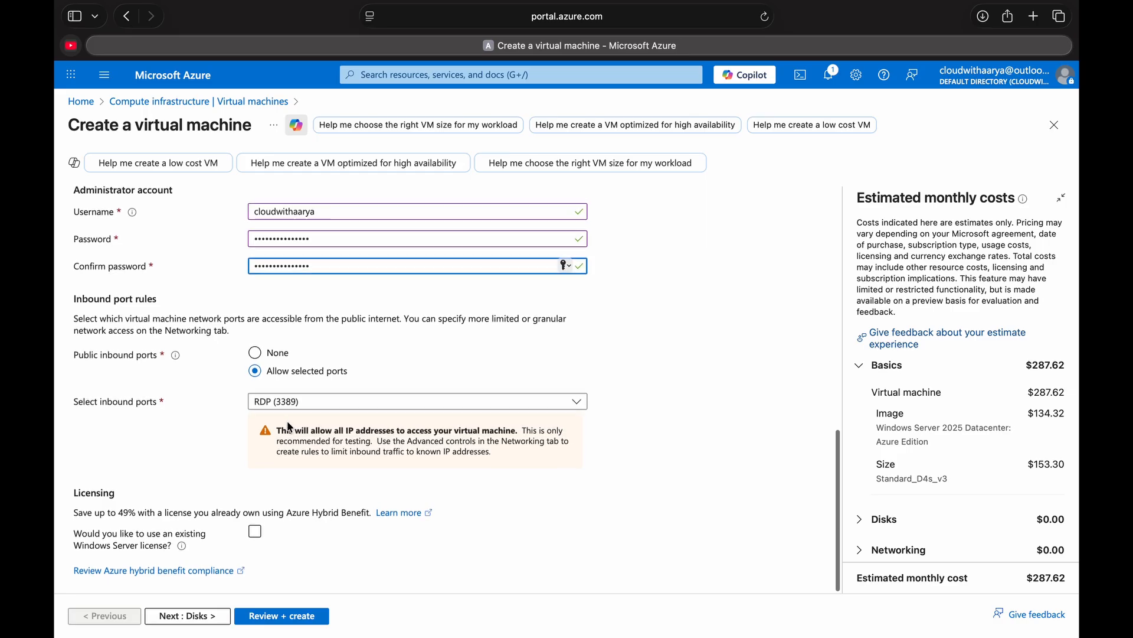
pyautogui.click(207, 616)
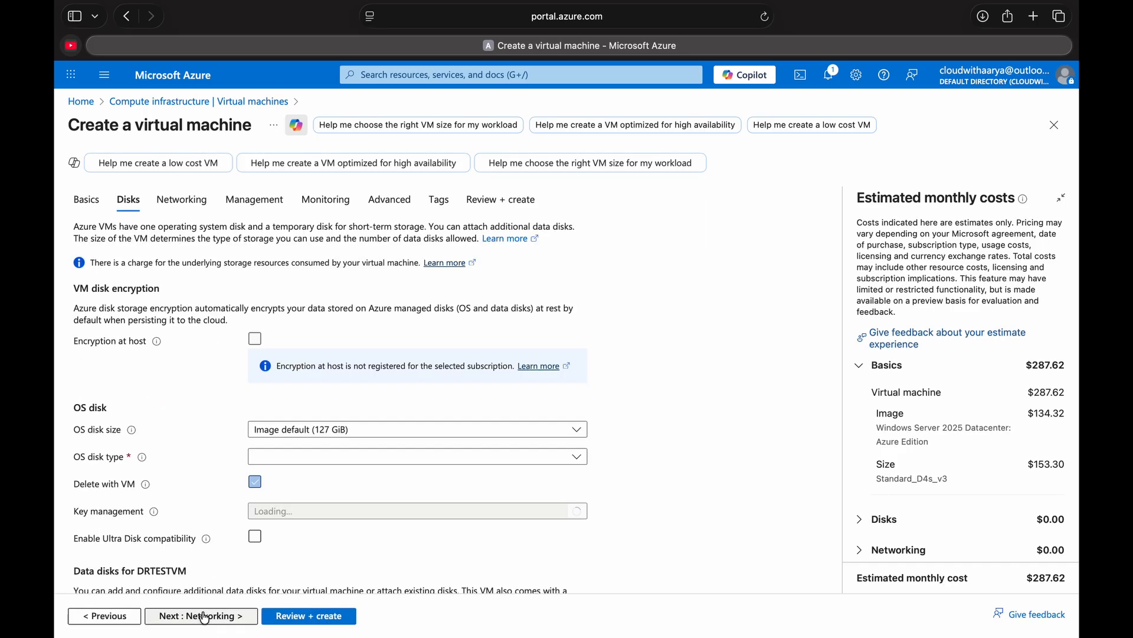
pyautogui.scroll(-2, 245, 465)
pyautogui.click(354, 401)
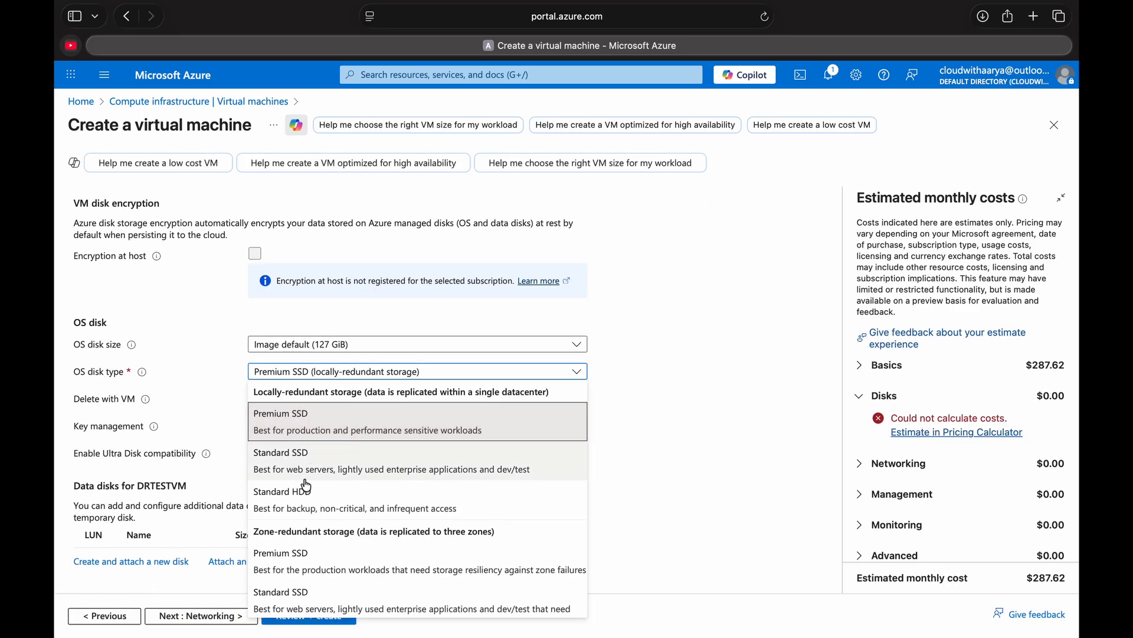
pyautogui.click(328, 497)
pyautogui.scroll(-2, 325, 498)
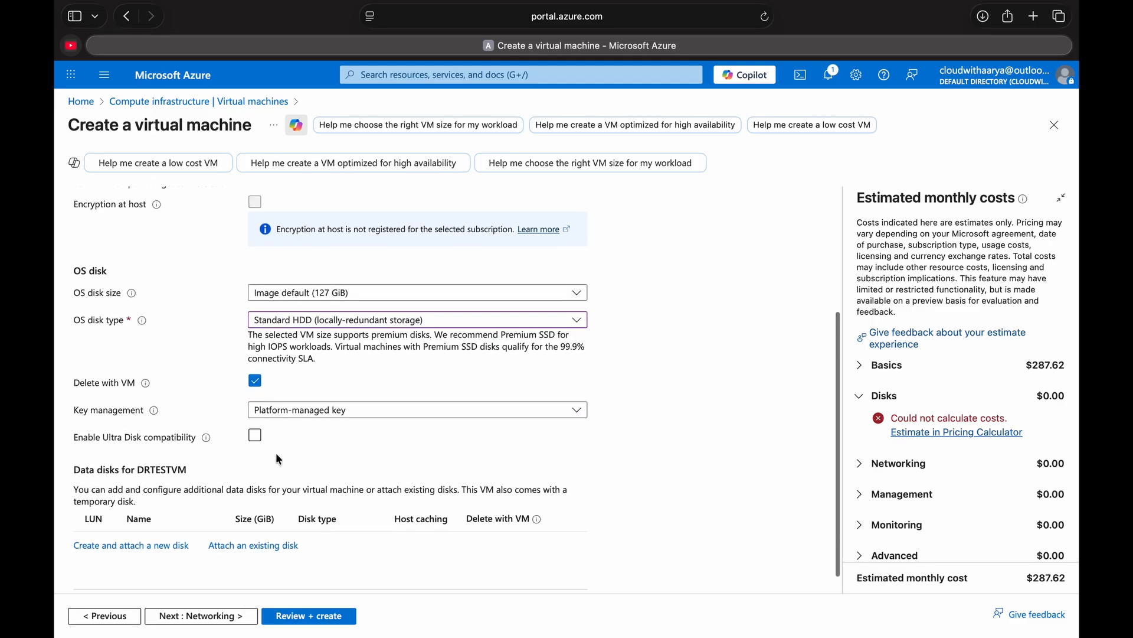
pyautogui.scroll(4, 229, 324)
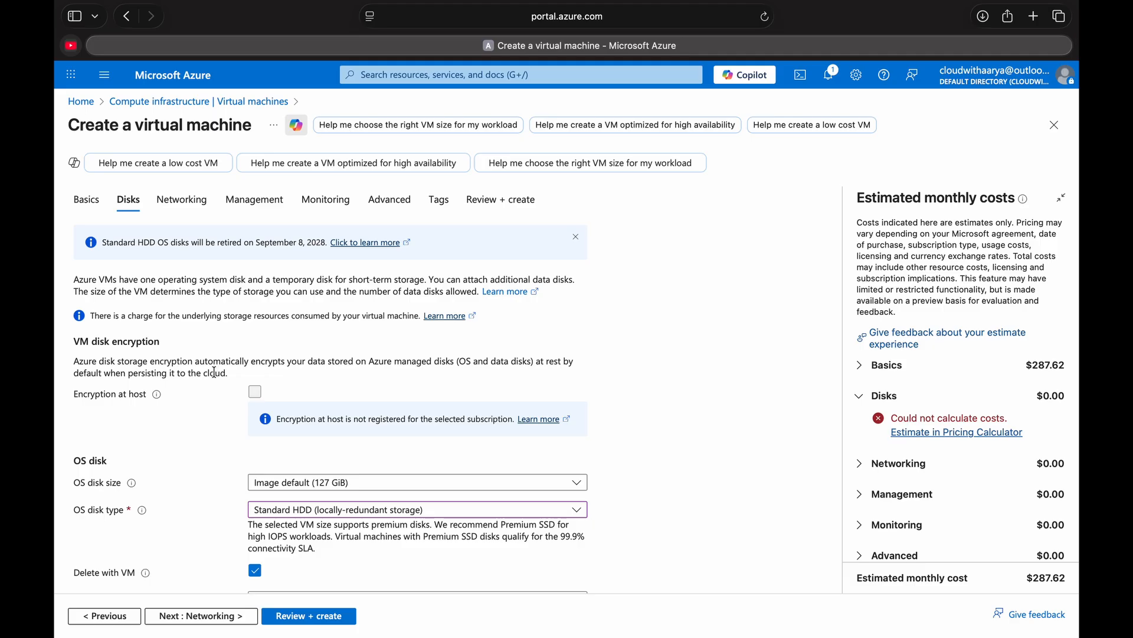
pyautogui.scroll(-3, 263, 447)
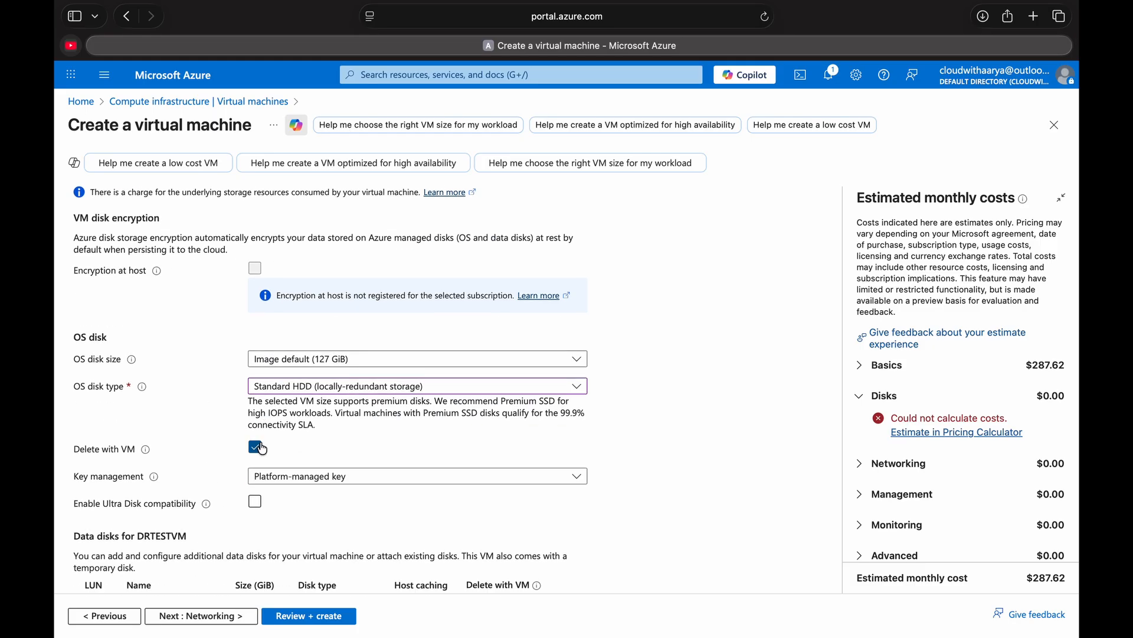
# - Accept the default networking and management settings, then validate and create the virtual machine
pyautogui.click(208, 616)
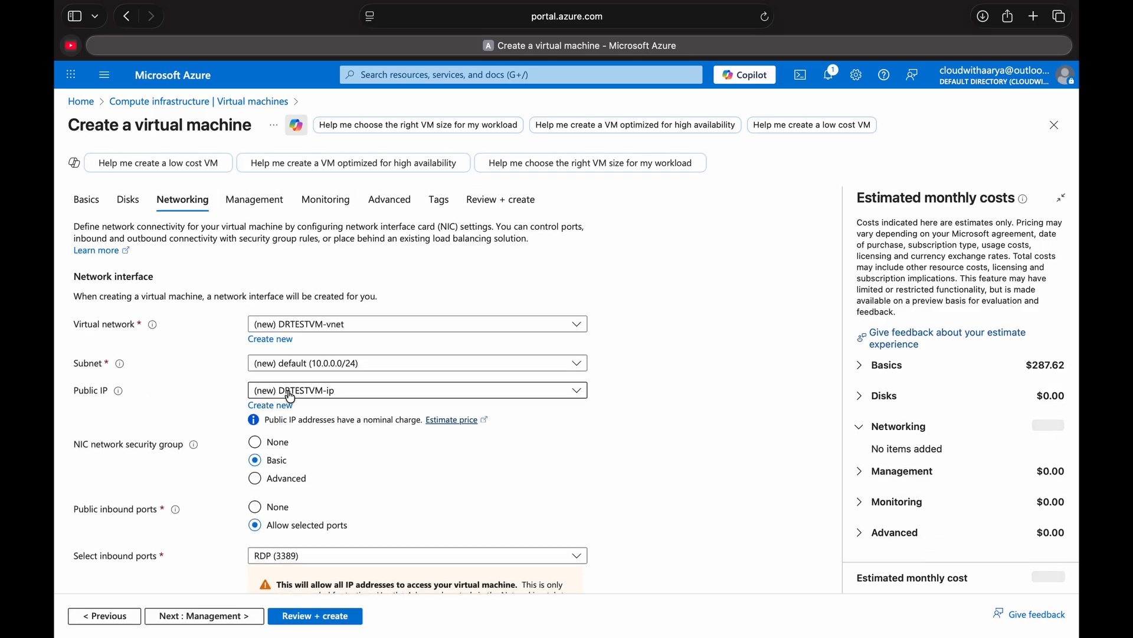
pyautogui.scroll(-3, 326, 419)
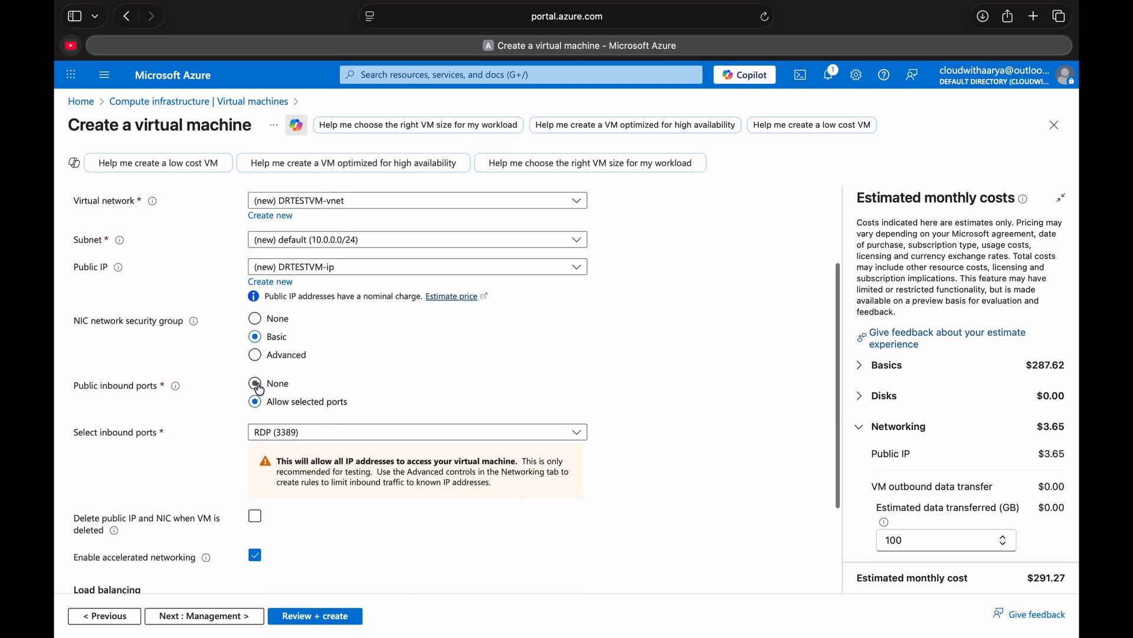
pyautogui.scroll(-3, 260, 390)
pyautogui.click(211, 619)
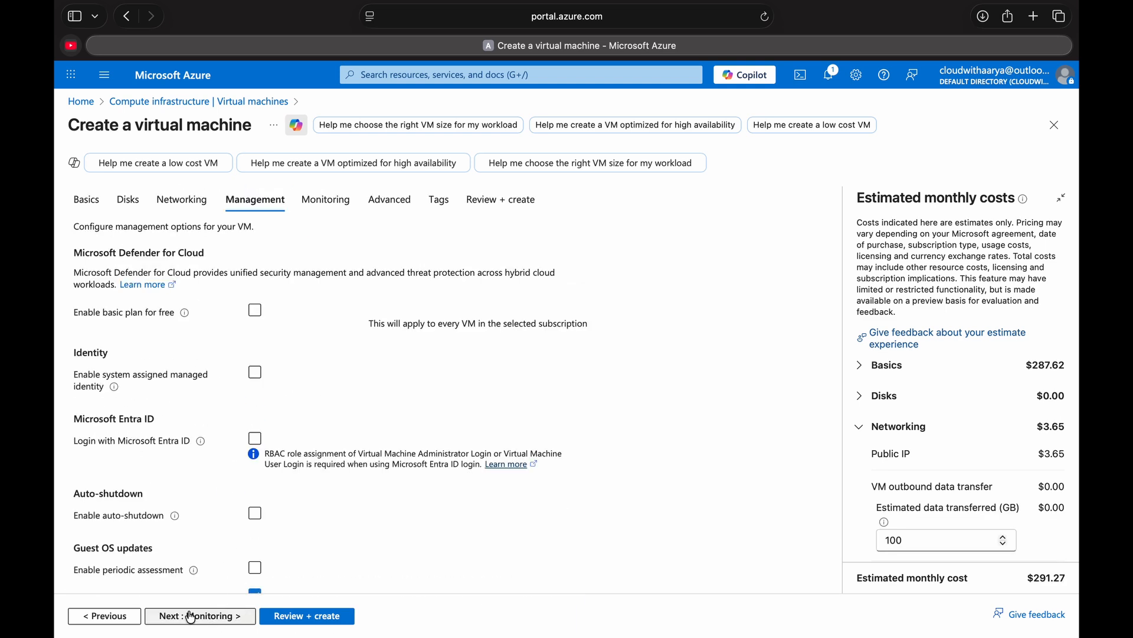
pyautogui.click(285, 615)
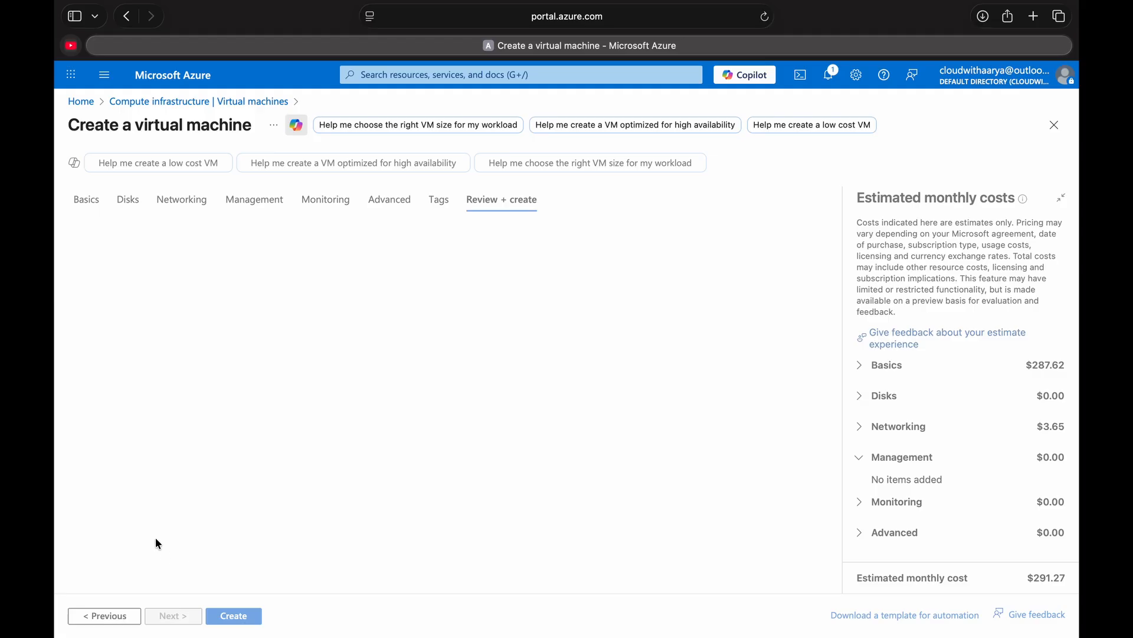
pyautogui.click(234, 615)
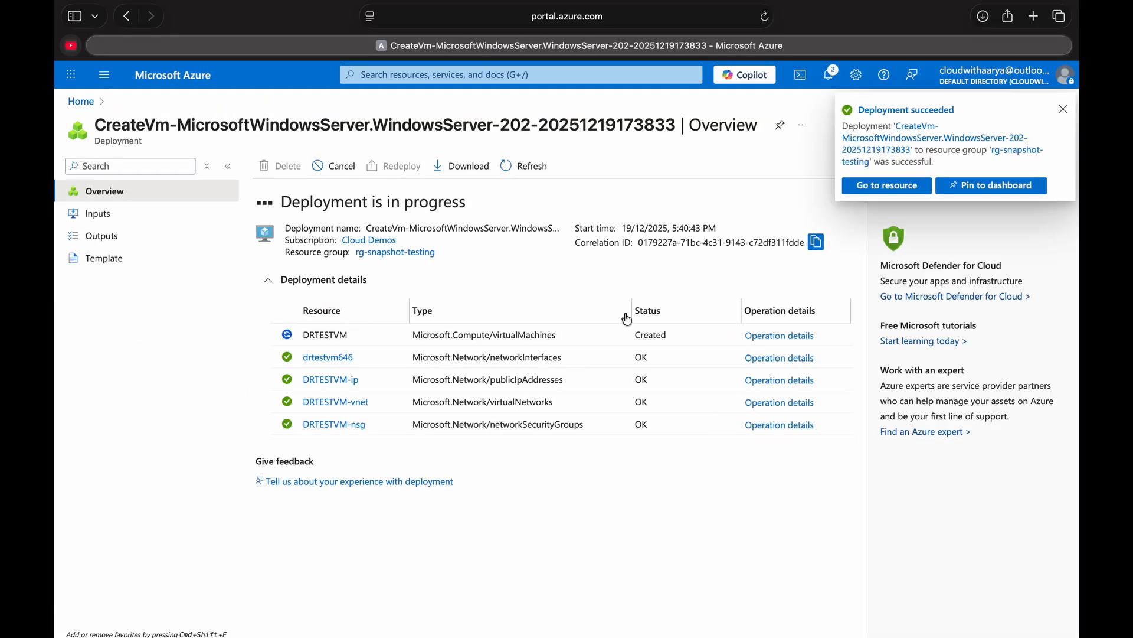
# - Copy DRTESTVM's public IP address and add it as a new PC in Microsoft Remote Desktop with the saved user account
pyautogui.click(882, 187)
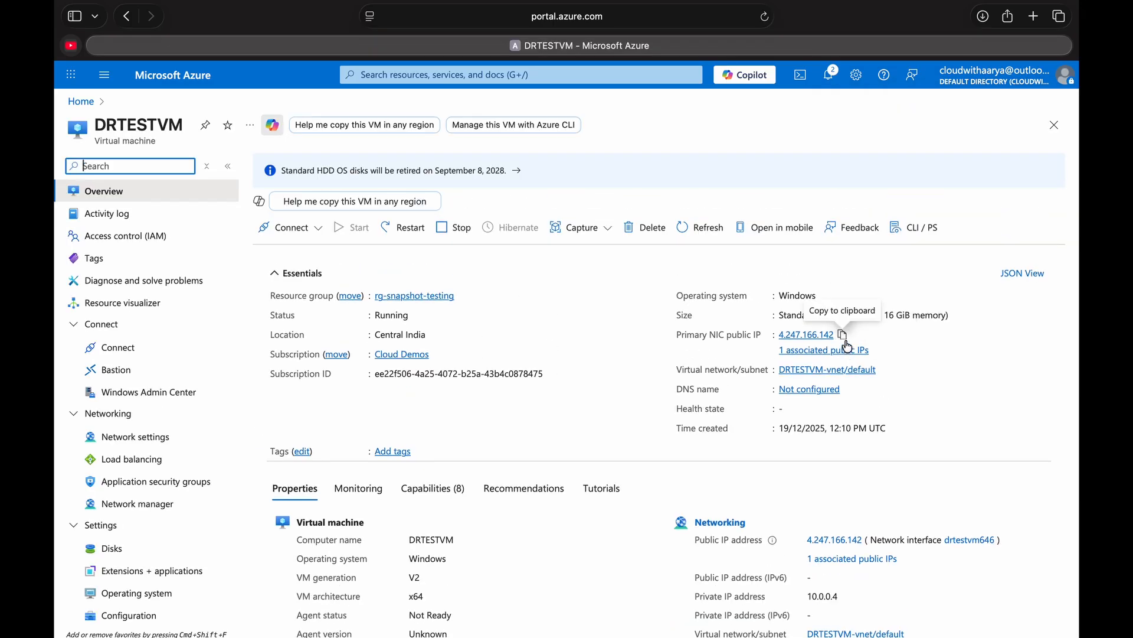
pyautogui.click(844, 337)
pyautogui.click(868, 617)
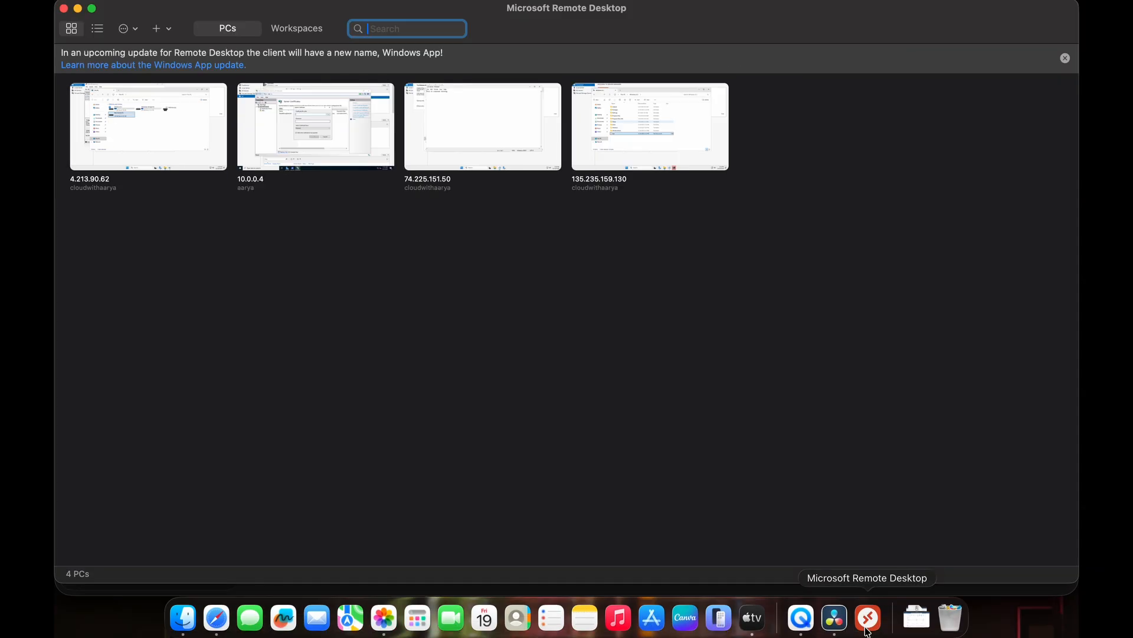
pyautogui.click(160, 29)
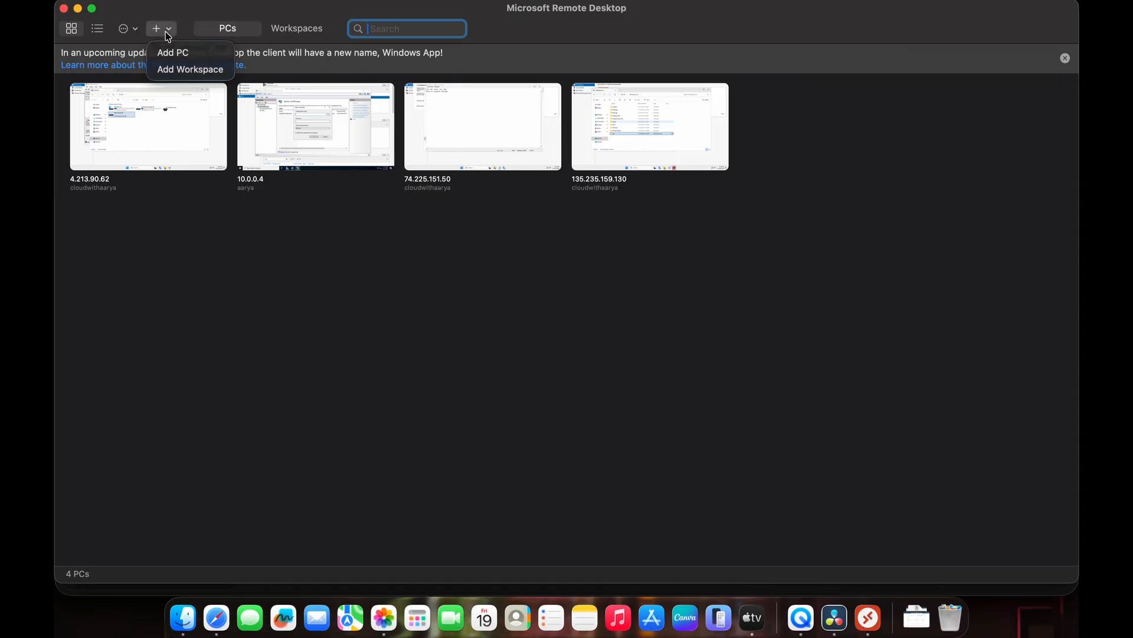
pyautogui.click(187, 57)
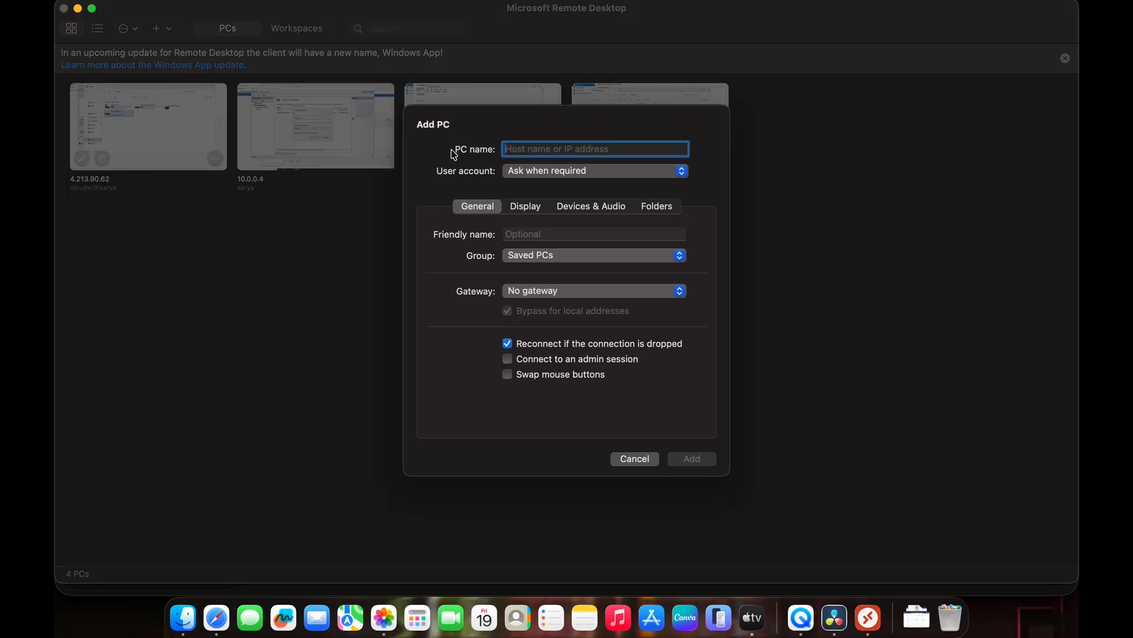
pyautogui.press('super+v')
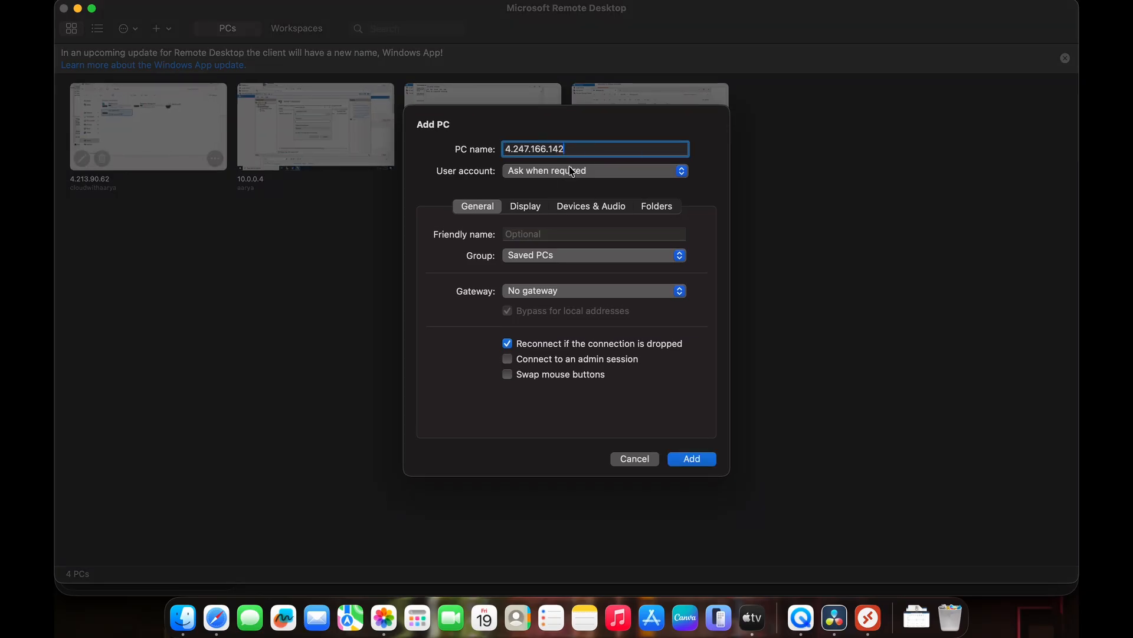
pyautogui.click(570, 171)
pyautogui.click(552, 253)
pyautogui.click(686, 460)
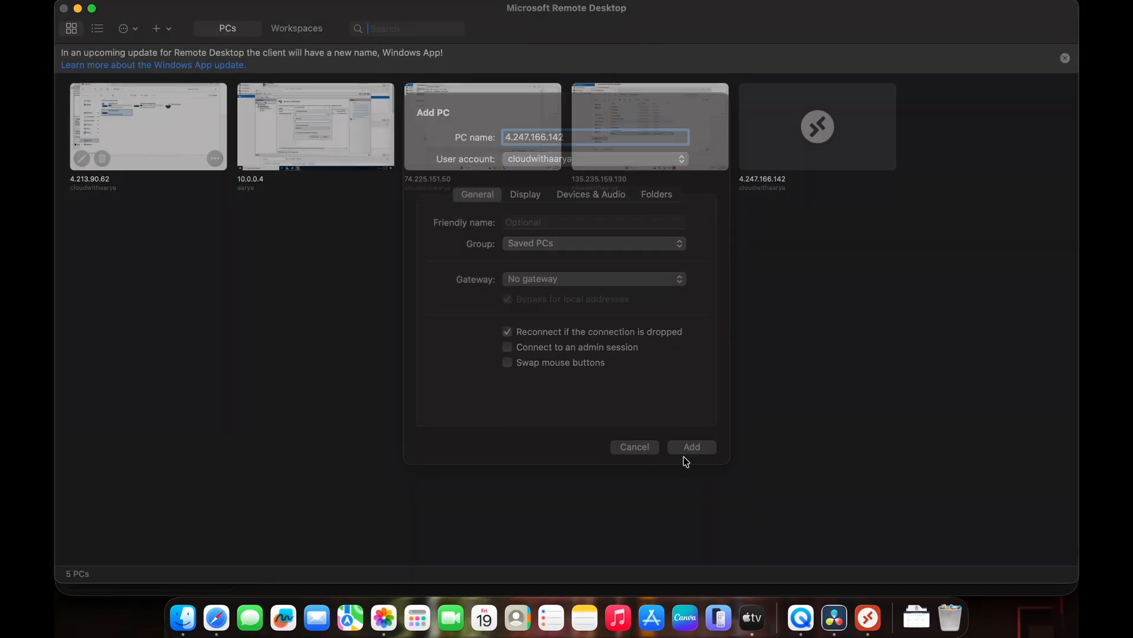
# - Connect to the newly added PC, accept the security prompt and enter the account password to sign in
pyautogui.doubleClick(789, 127)
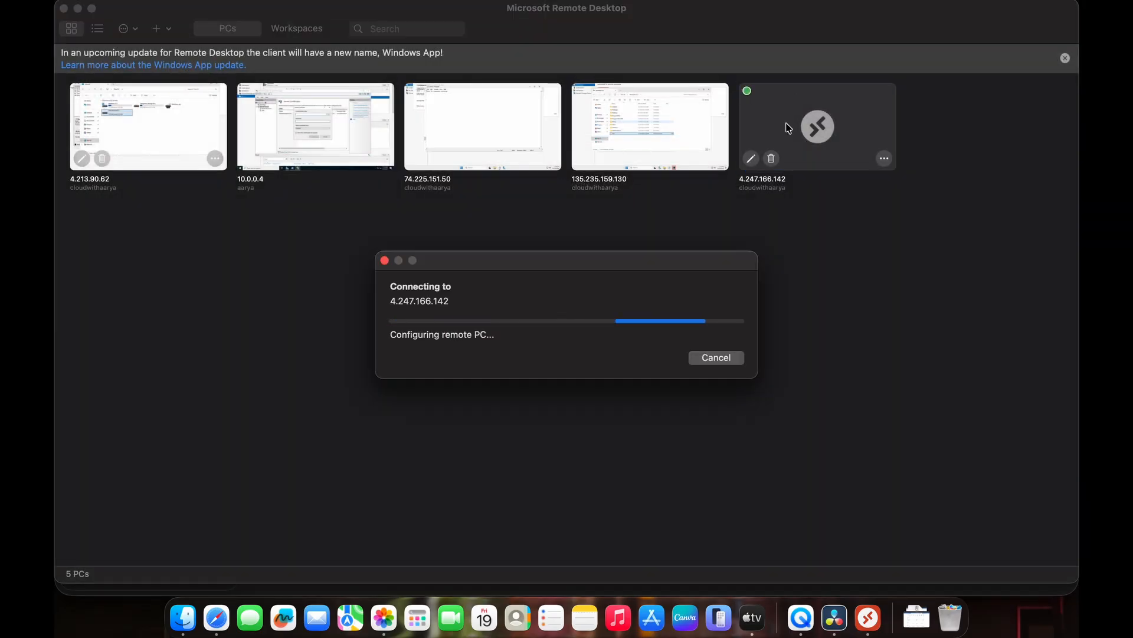
pyautogui.click(726, 370)
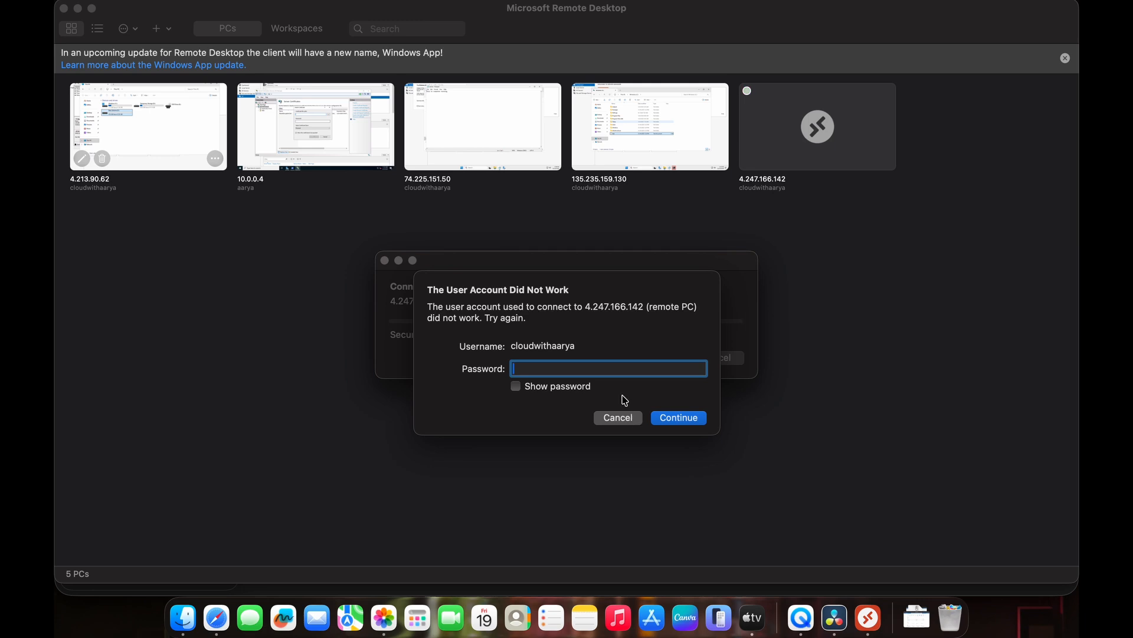
pyautogui.write('••••••••••••••••')
pyautogui.click(682, 419)
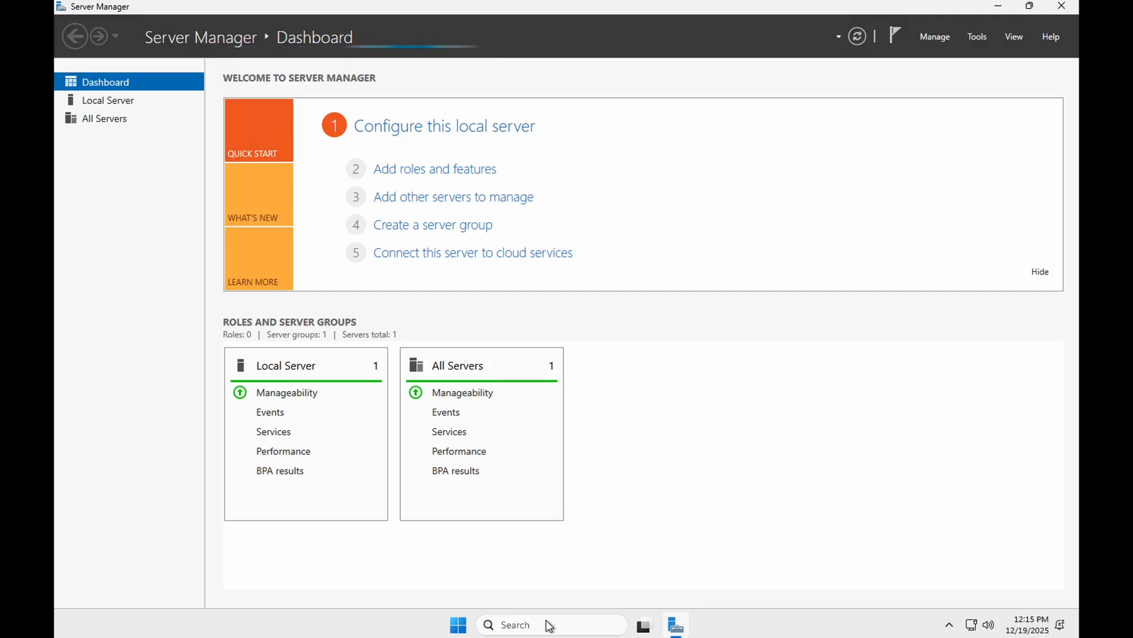
# - Open File Explorer on the virtual machine and browse to the Windows (C:) drive
pyautogui.click(536, 621)
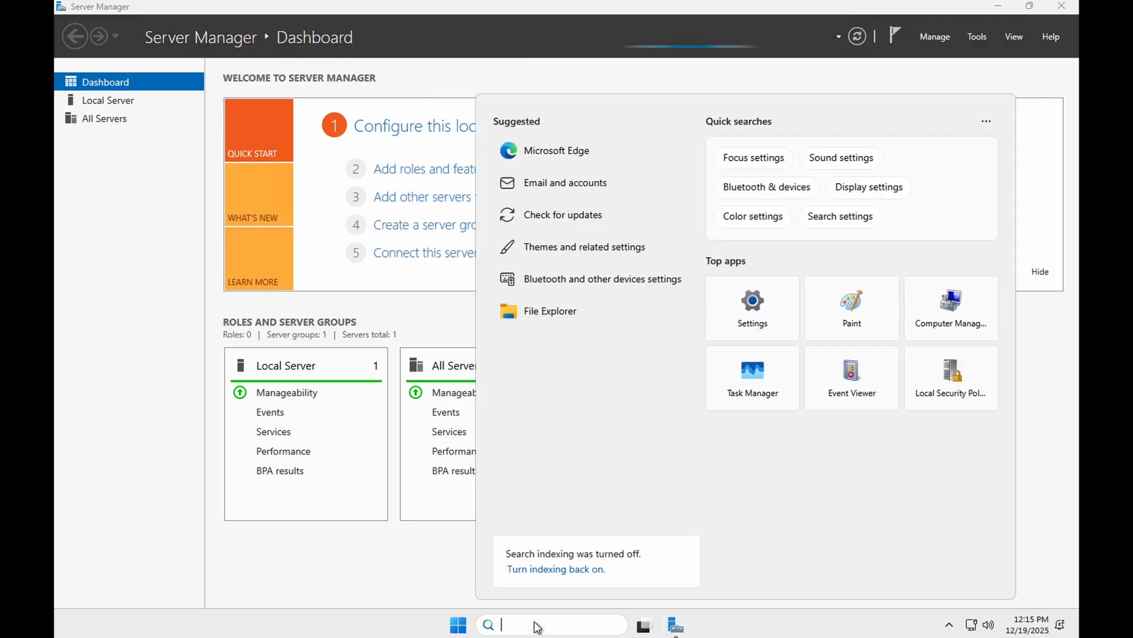
pyautogui.click(455, 625)
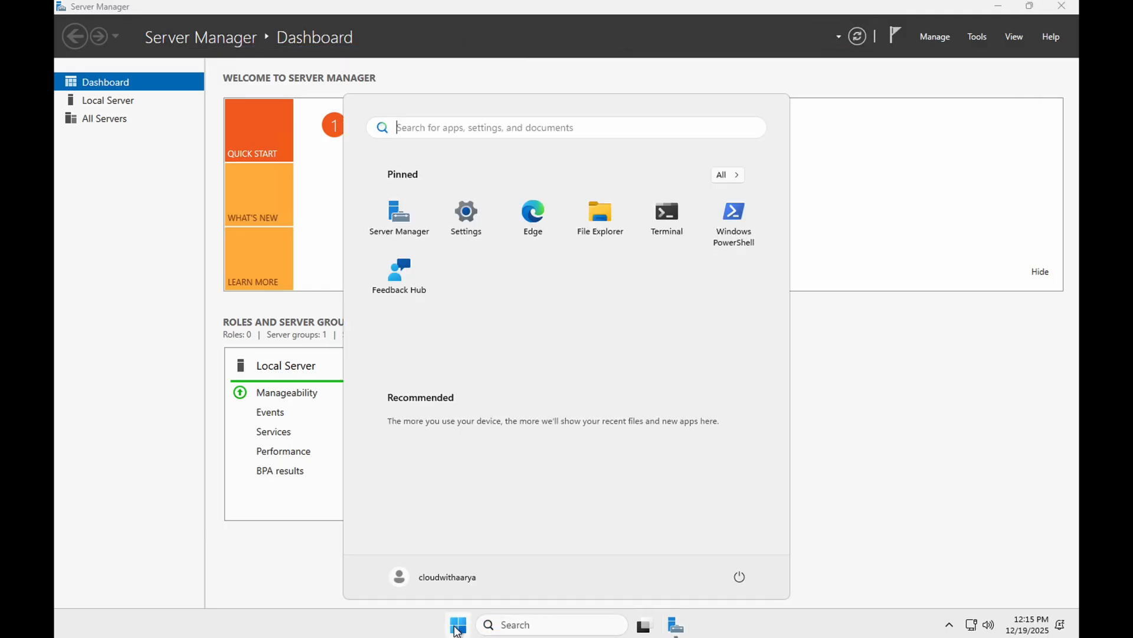
pyautogui.write('file')
pyautogui.press('Return')
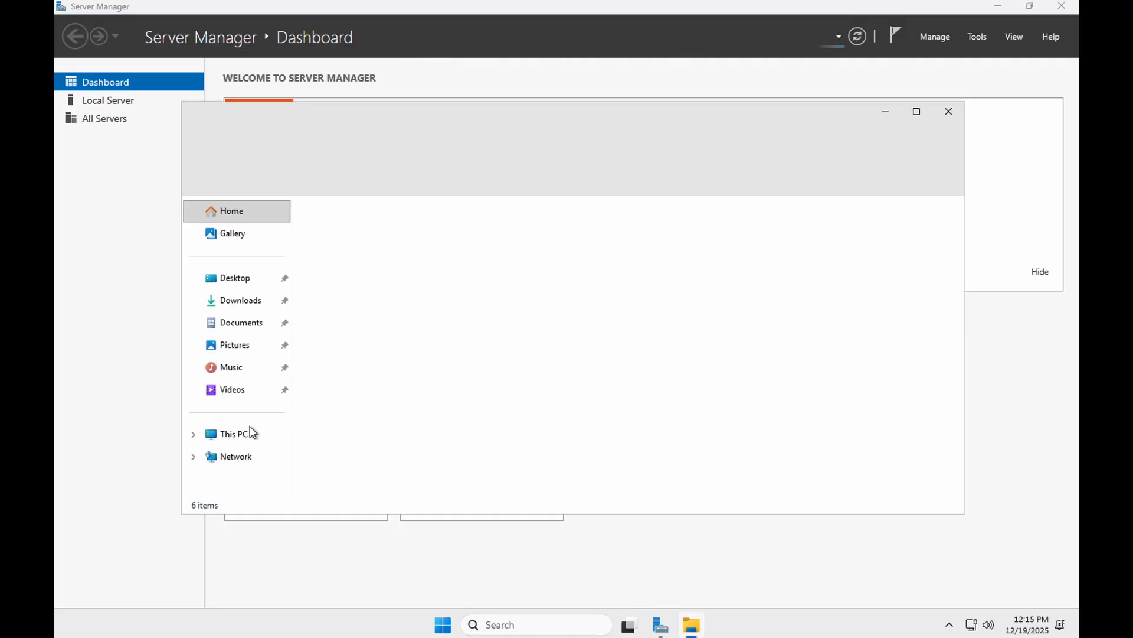
pyautogui.click(250, 433)
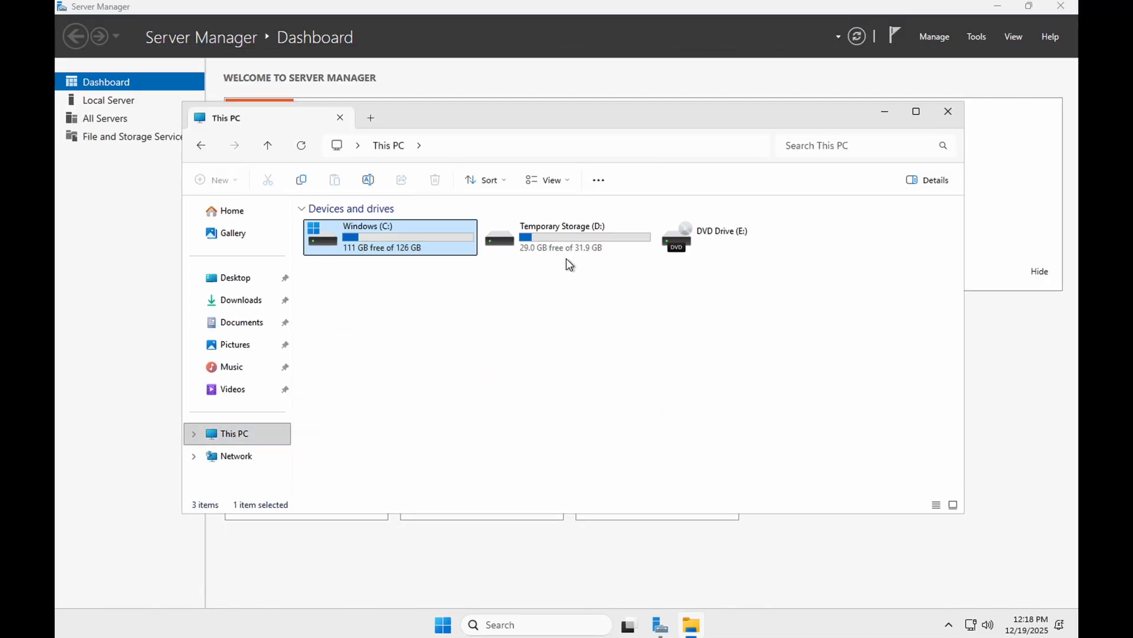
pyautogui.doubleClick(444, 246)
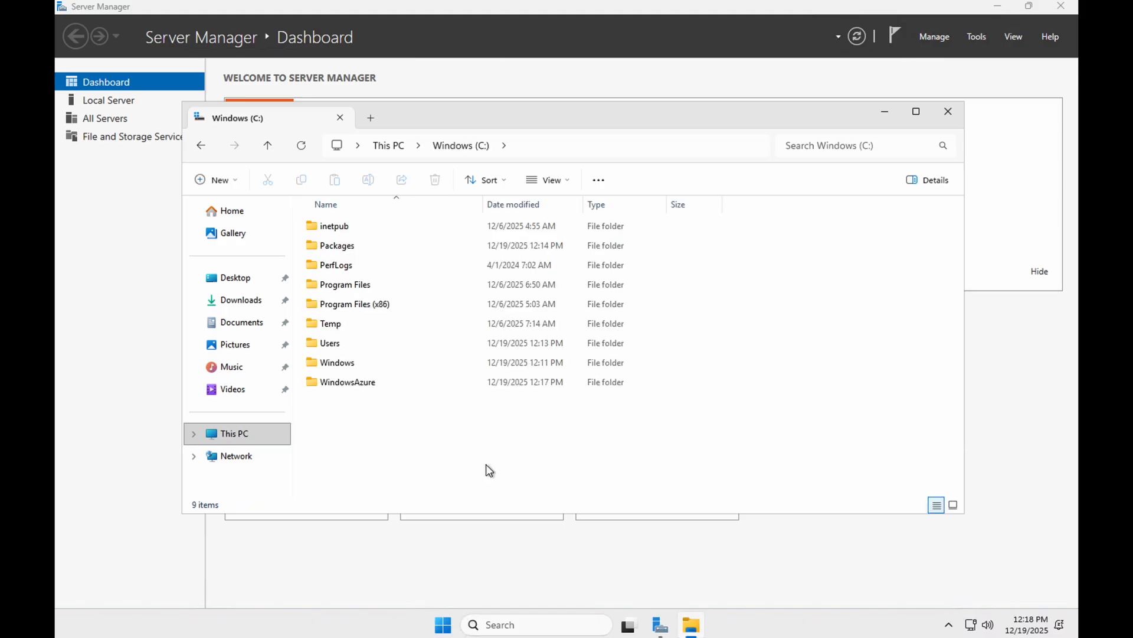
# - Open Notepad and write "Hi, this is my source VM in Central India Region." in a new document
pyautogui.click(520, 623)
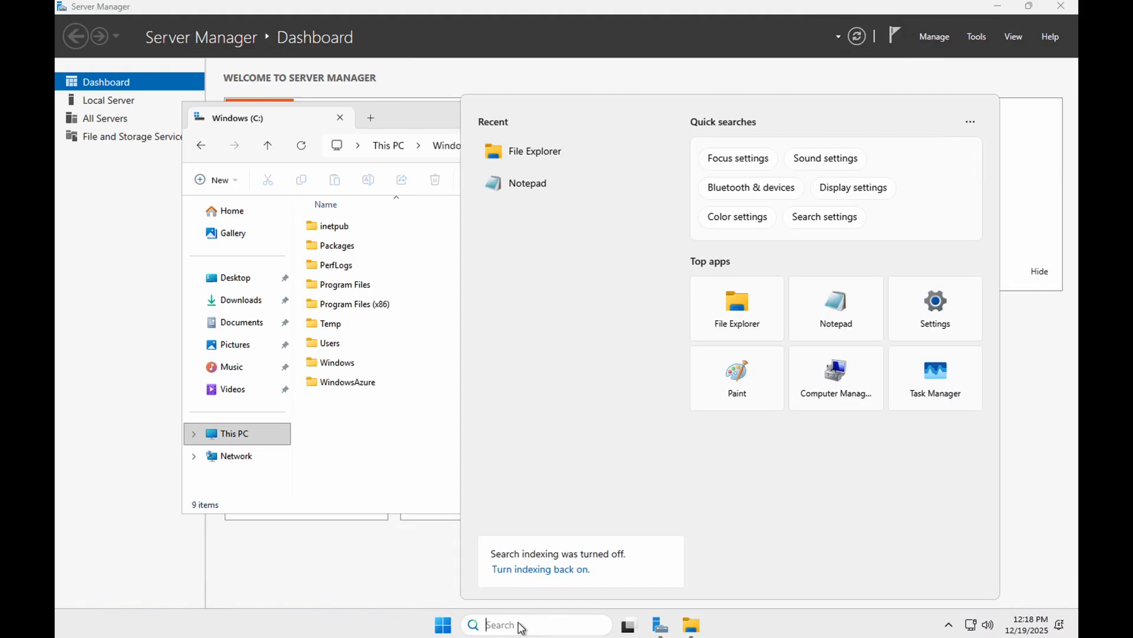
pyautogui.click(522, 183)
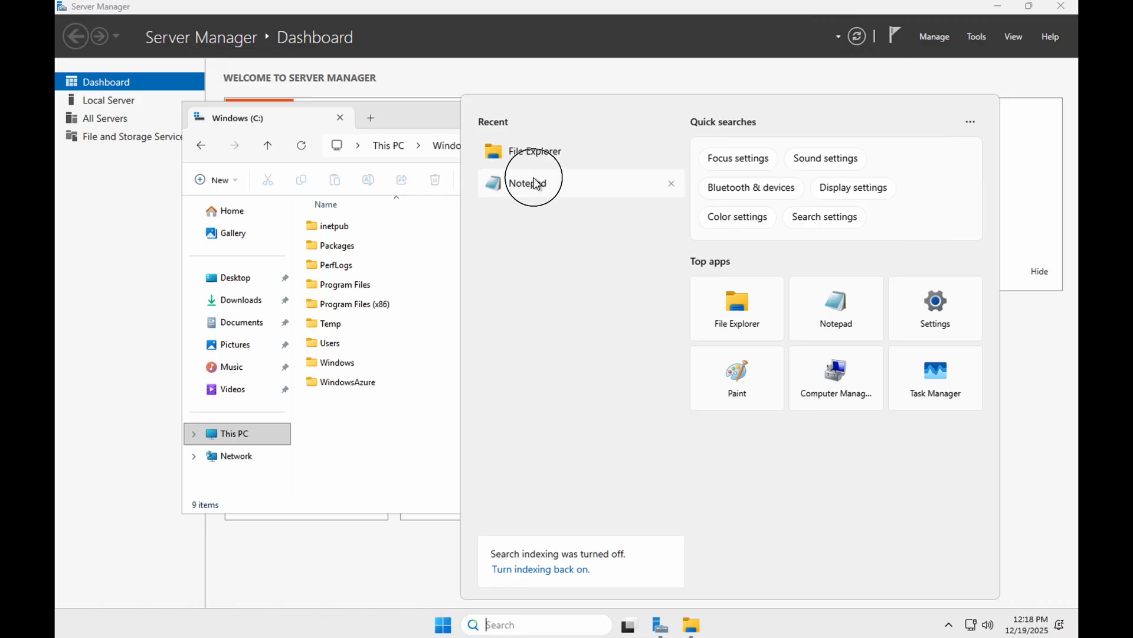
pyautogui.write('Hi, this')
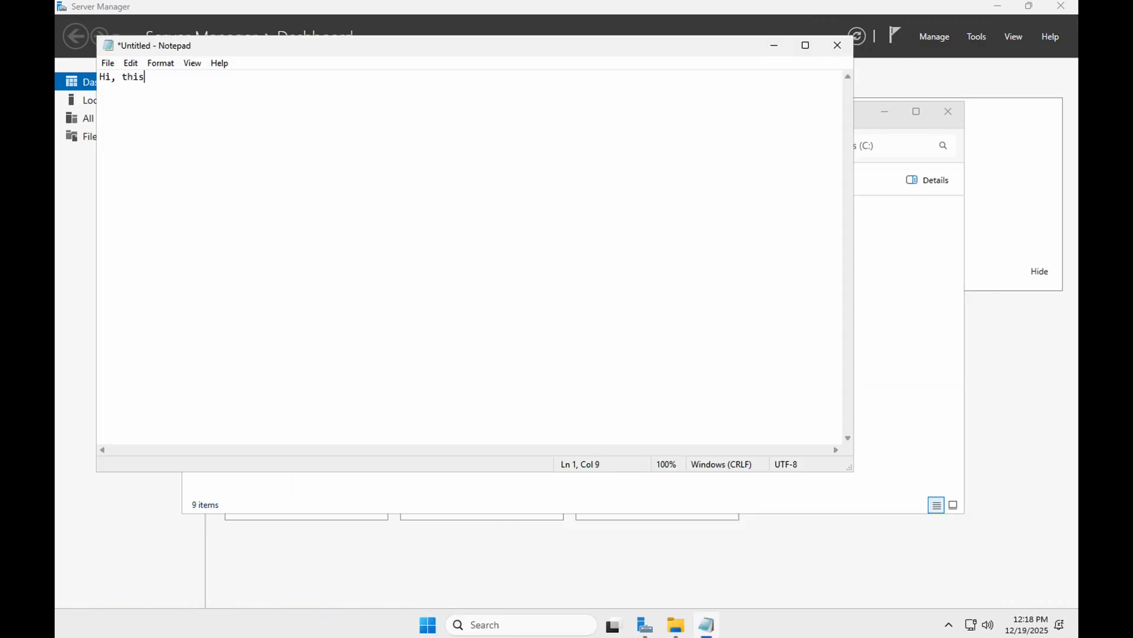
pyautogui.write(' is my source VM in Central Indi')
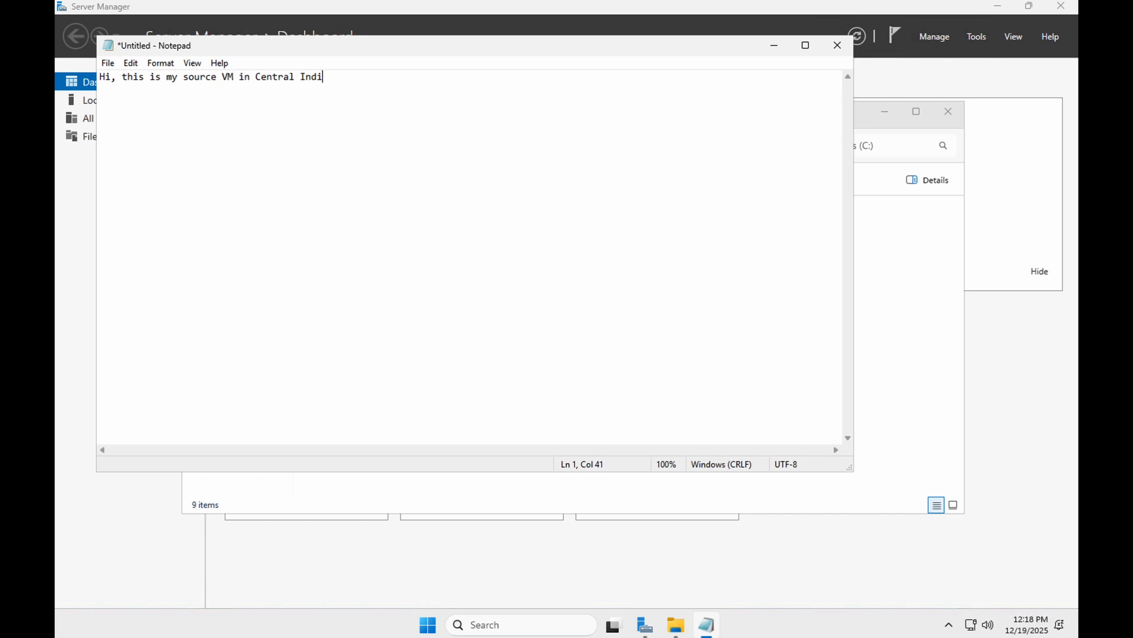
pyautogui.write('a Regionm')
# - Save the note on the Windows (C:) drive as a text document named source VM and close Notepad
pyautogui.press('super+s')
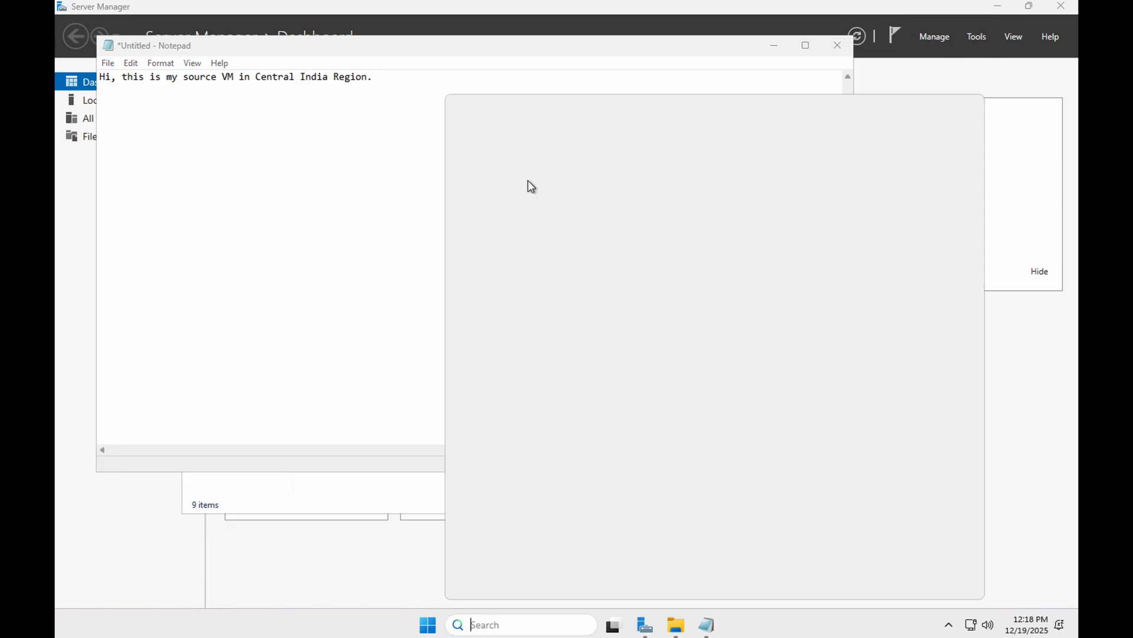
pyautogui.moveTo(346, 203); pyautogui.dragTo(339, 203)
pyautogui.click(108, 63)
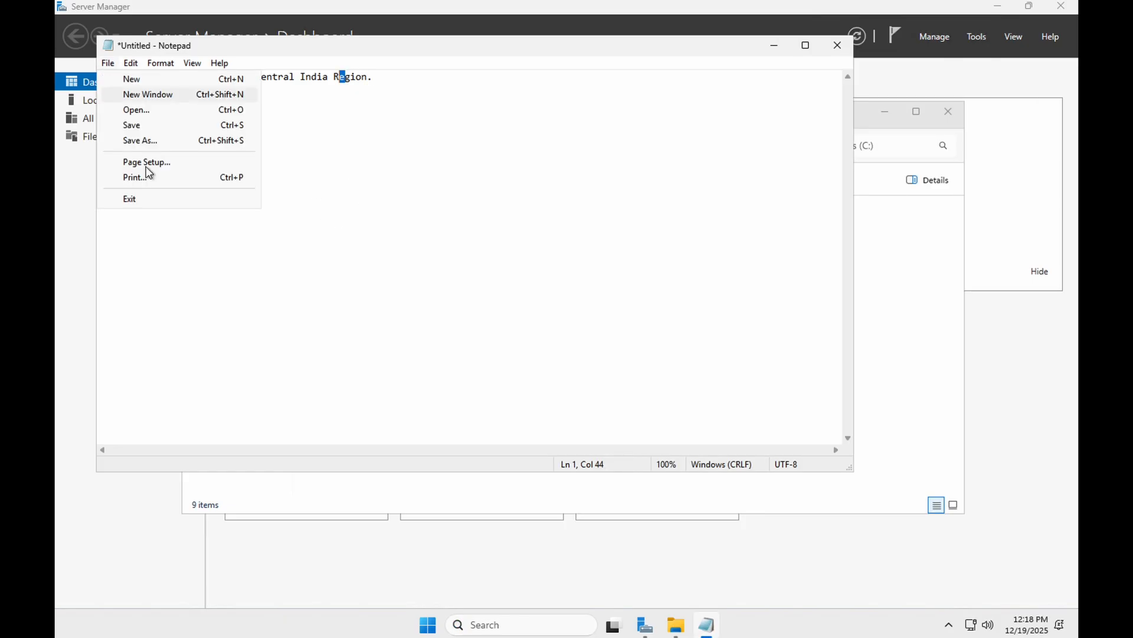
pyautogui.click(159, 137)
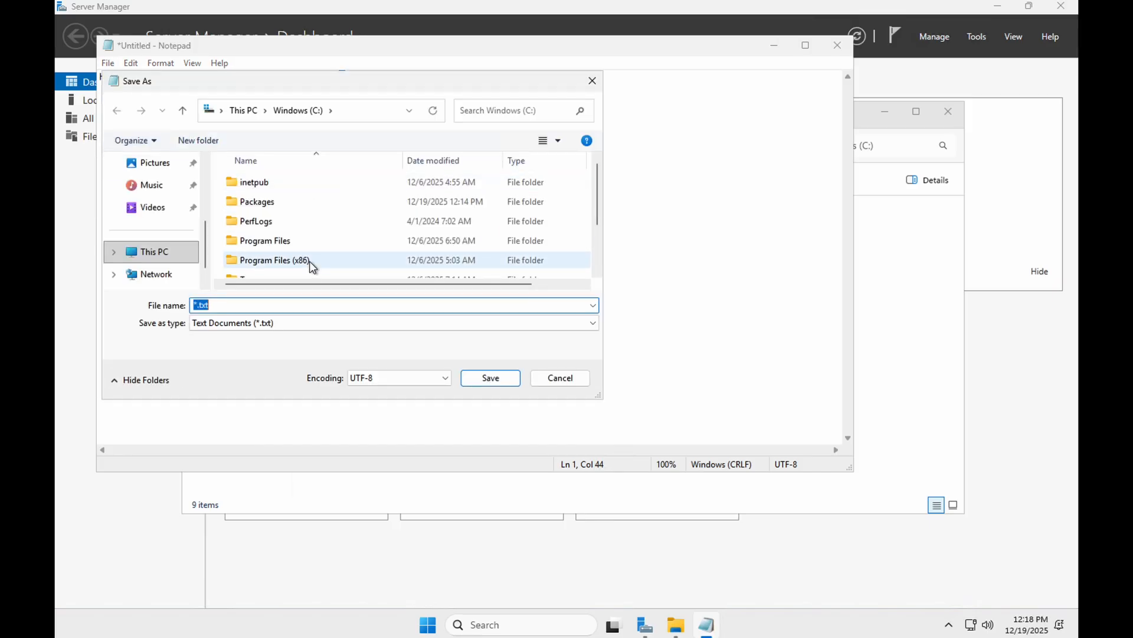
pyautogui.write('source VM')
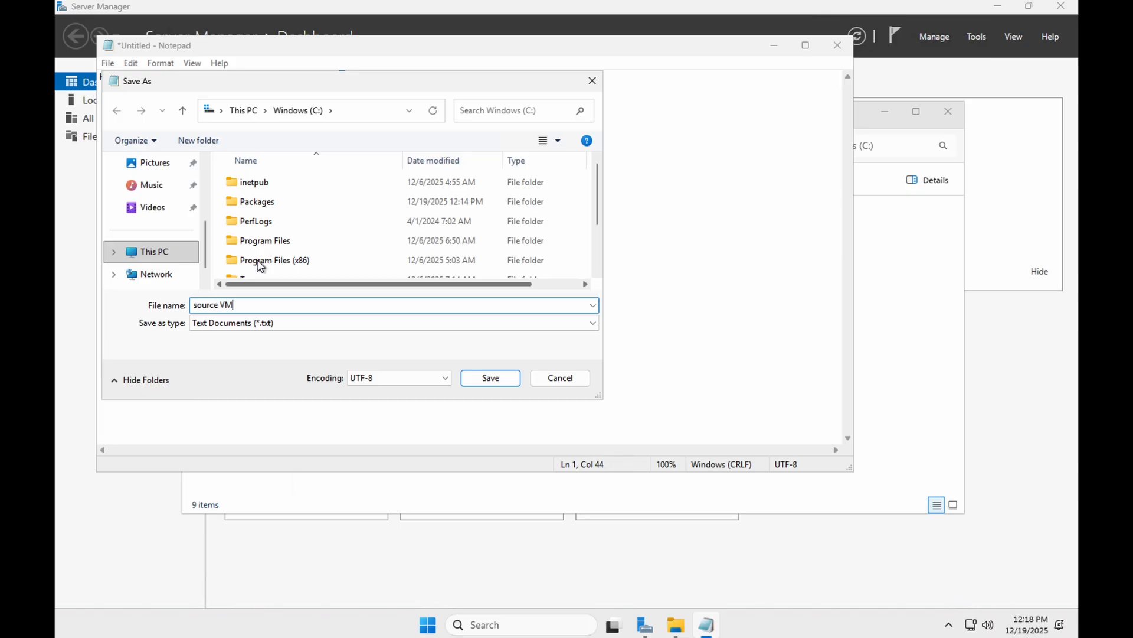
pyautogui.scroll(-2, 324, 253)
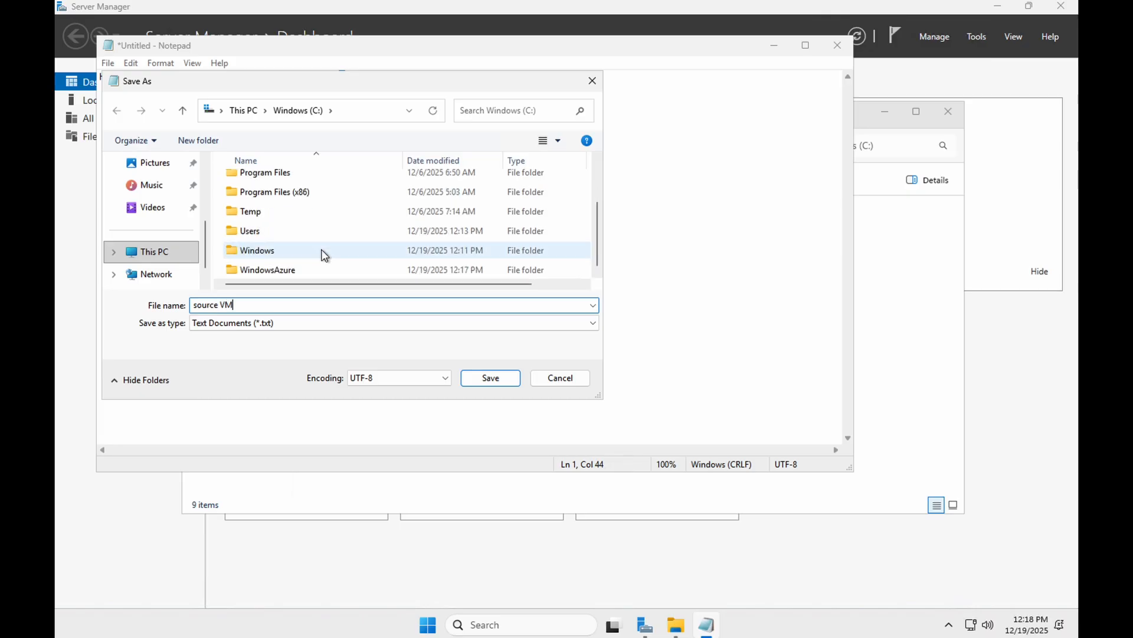
pyautogui.click(505, 383)
pyautogui.click(838, 46)
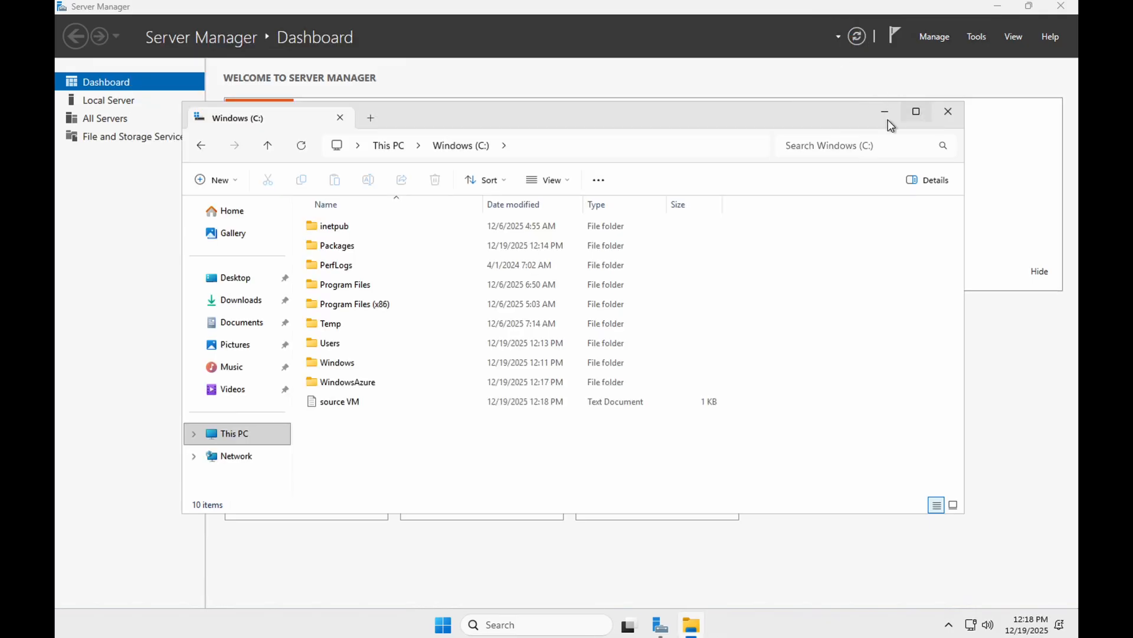
pyautogui.click(362, 402)
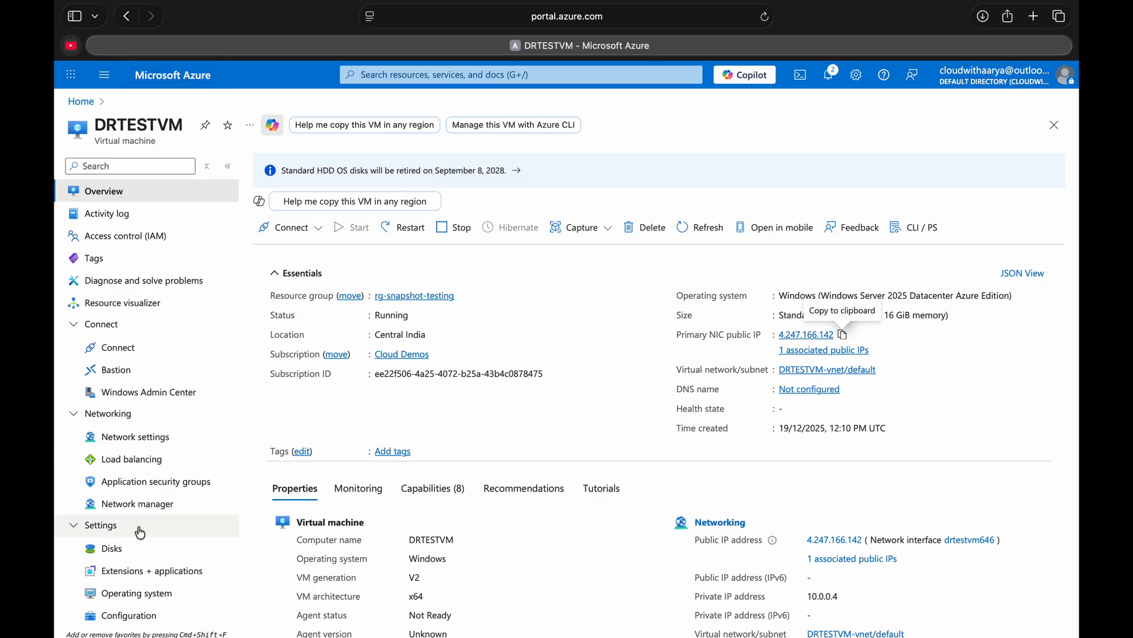
# - Open DRTESTVM's OS disk from the virtual machine's disks in the Azure portal and start creating a snapshot of it
pyautogui.click(112, 548)
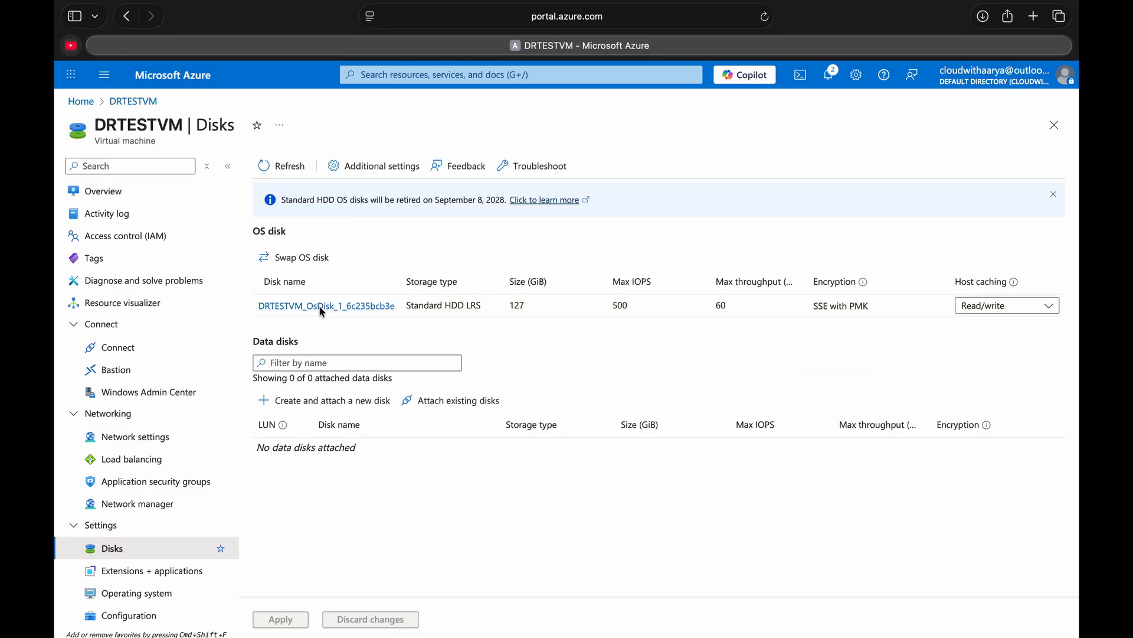
pyautogui.click(326, 306)
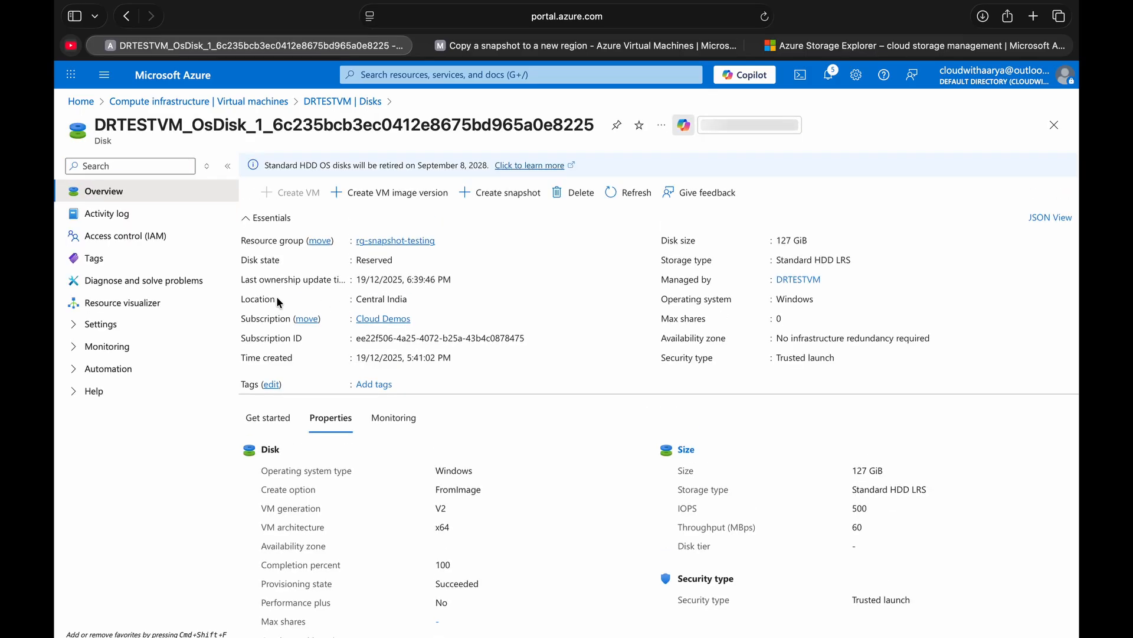
pyautogui.click(500, 194)
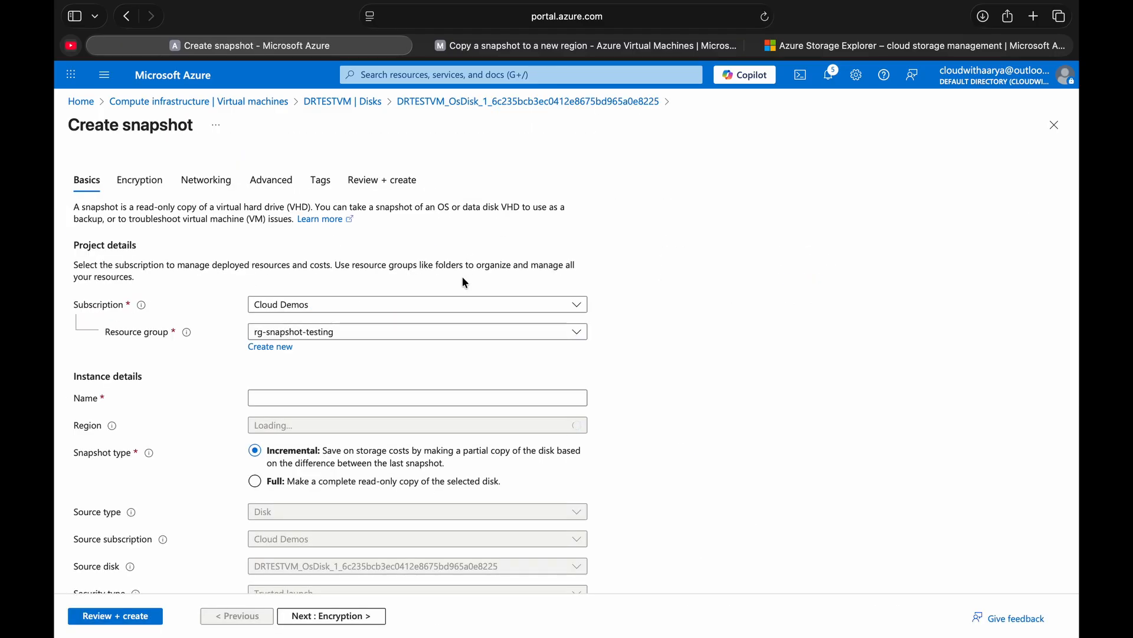
# - Try DR subscription as the snapshot's subscription, and return the selection to Cloud Demos
pyautogui.click(321, 306)
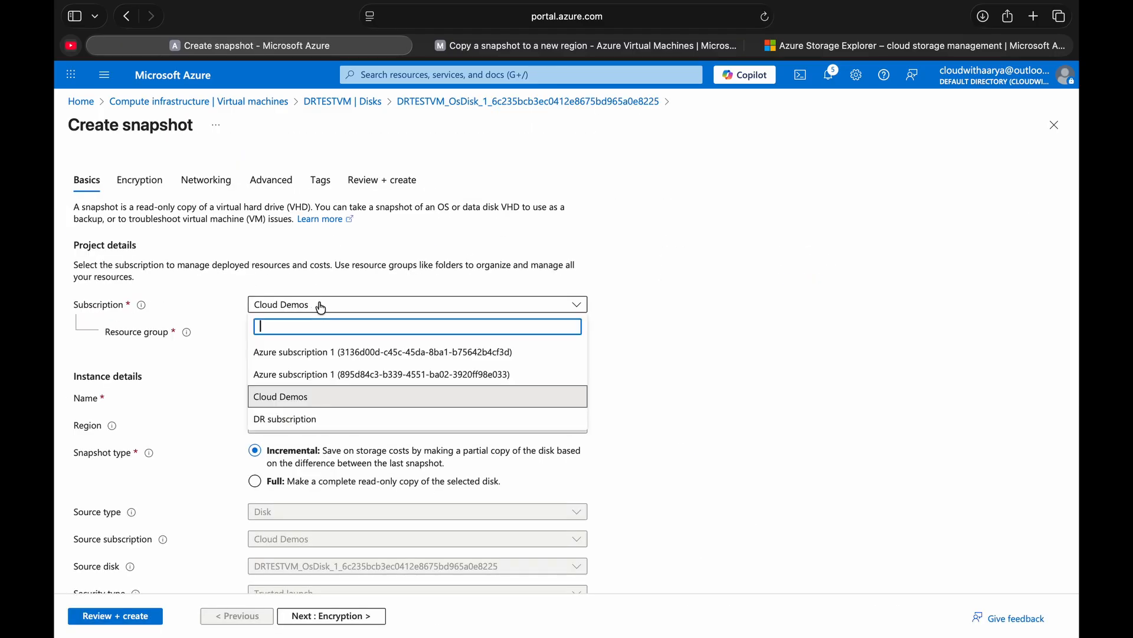
pyautogui.click(296, 418)
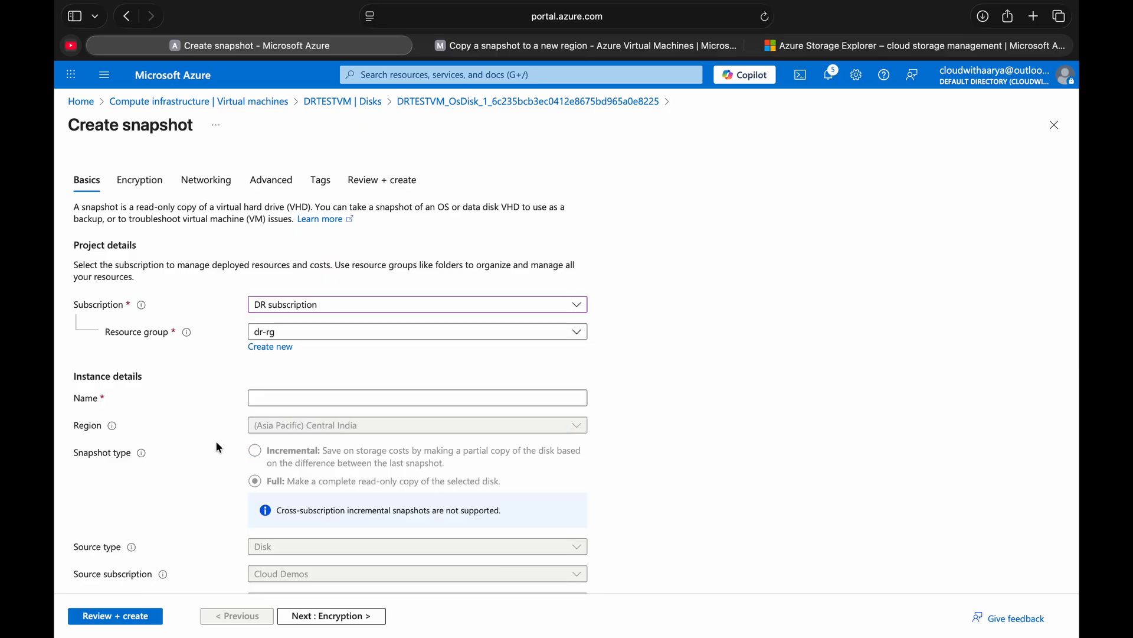
pyautogui.scroll(-2, 216, 442)
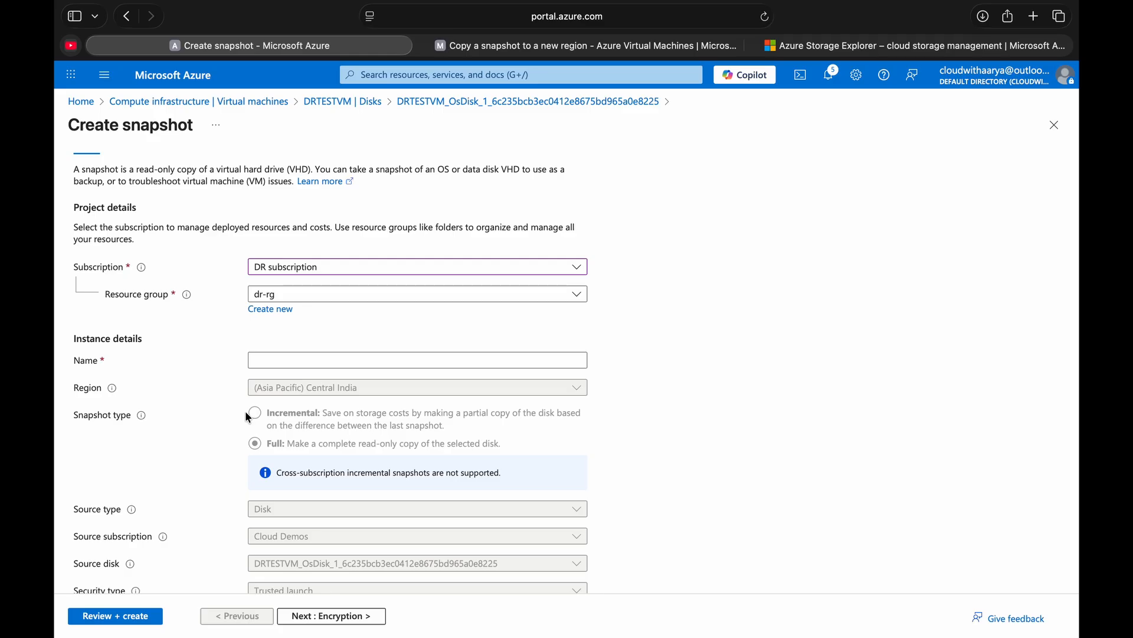
pyautogui.click(279, 269)
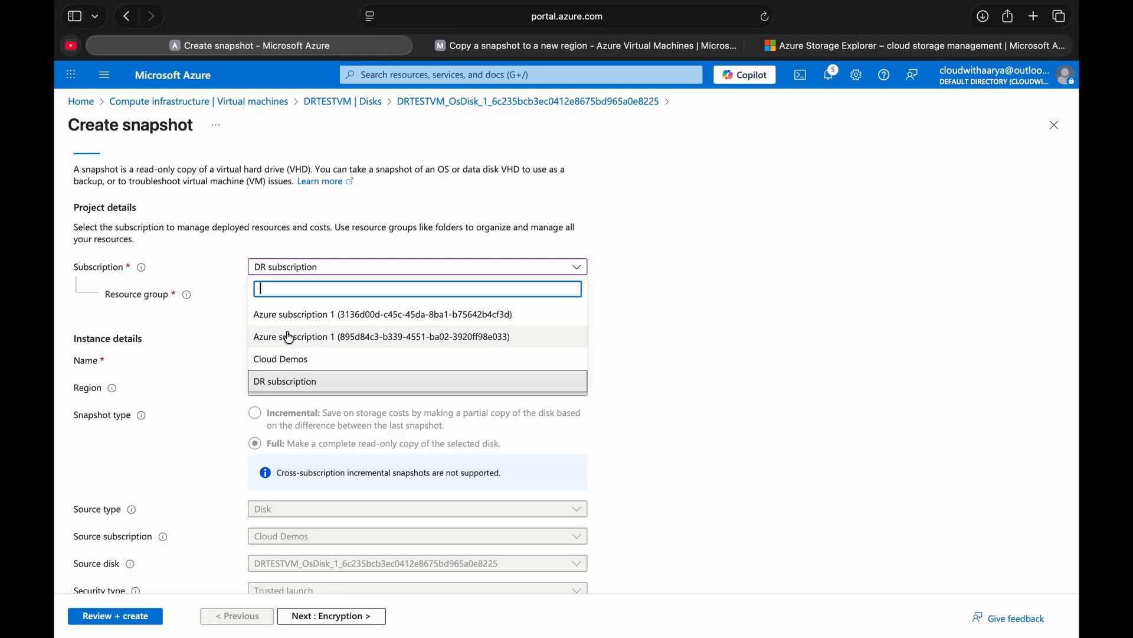
pyautogui.click(308, 360)
# - Name the snapshot drsnapshot and set its snapshot type to Full
pyautogui.click(307, 359)
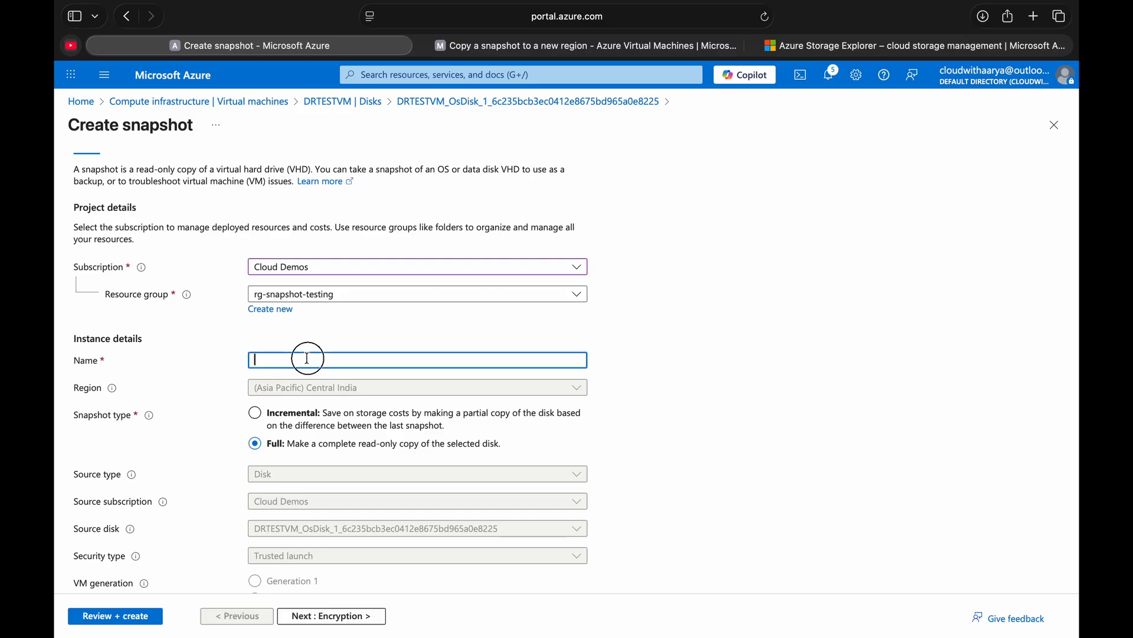
pyautogui.write('drsnapshot')
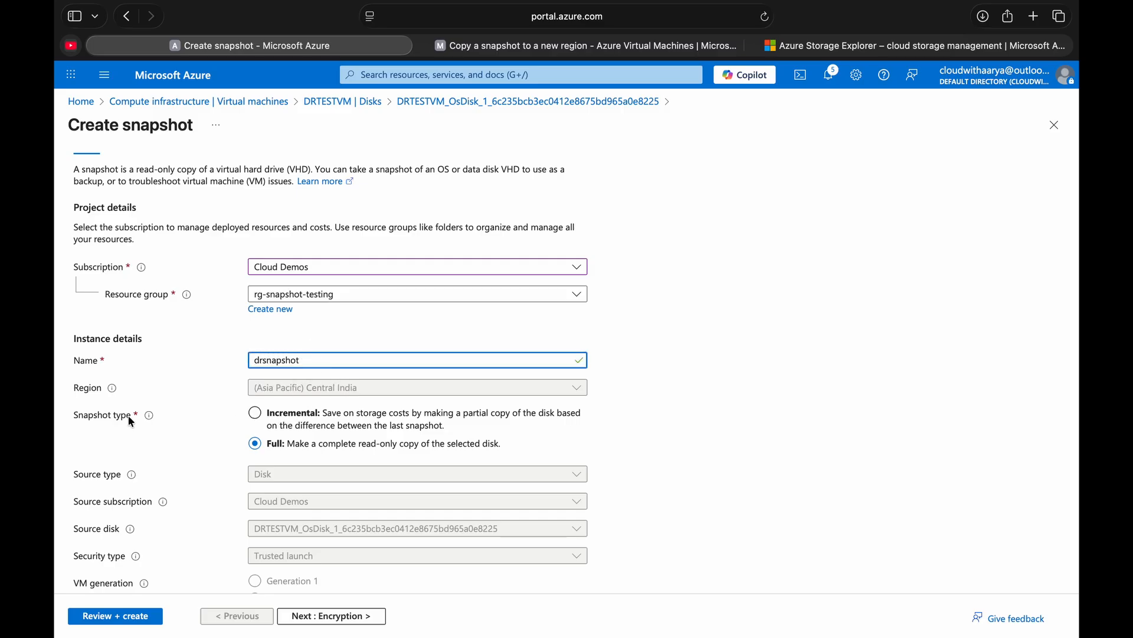
pyautogui.click(273, 447)
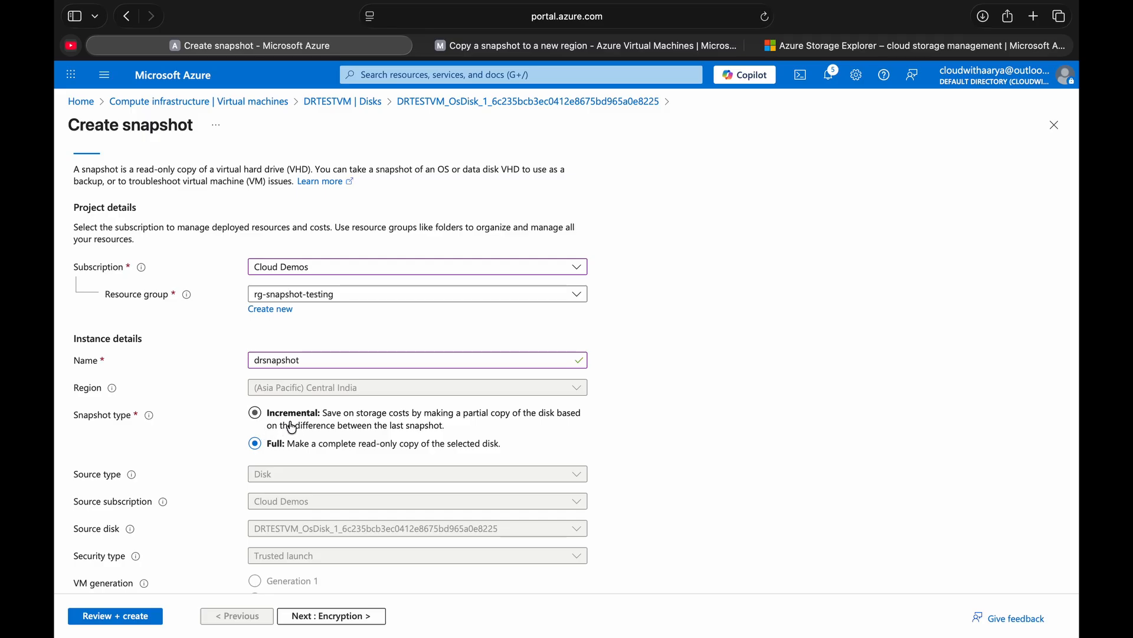
# - Set the snapshot type to Incremental, and validate and create drsnapshot
pyautogui.click(256, 413)
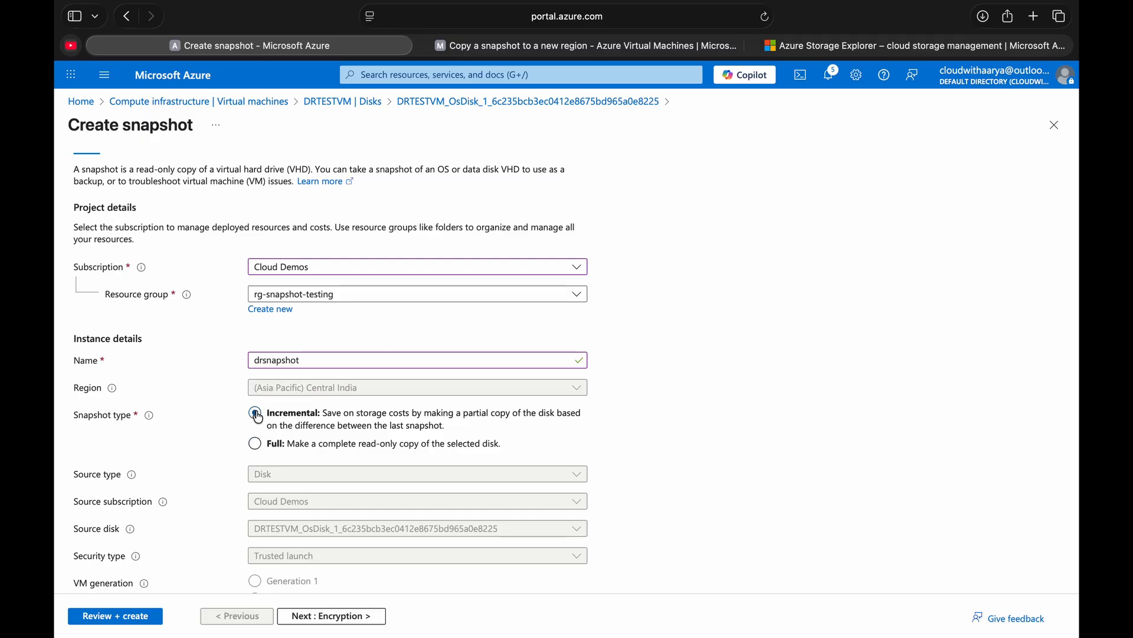
pyautogui.click(256, 446)
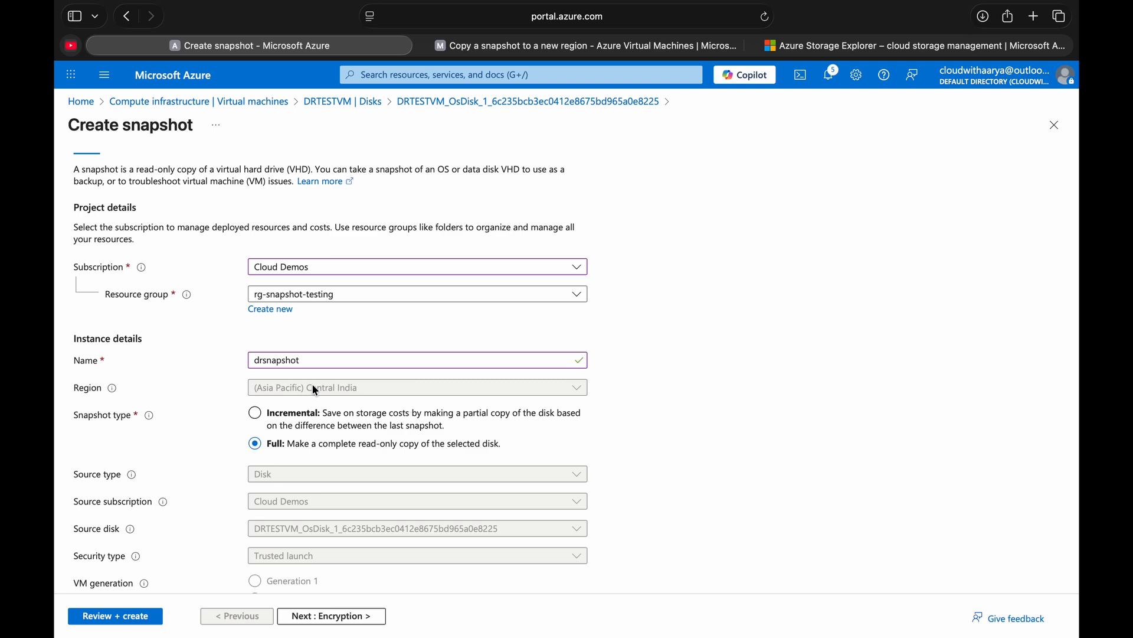
pyautogui.click(281, 419)
pyautogui.scroll(-3, 271, 419)
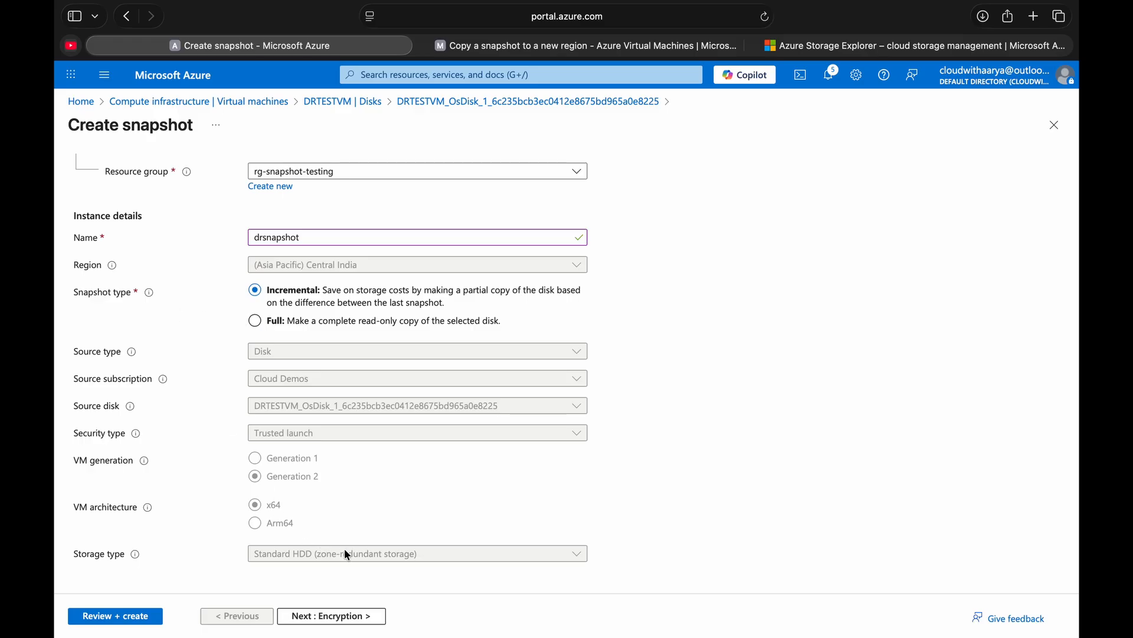
pyautogui.click(131, 616)
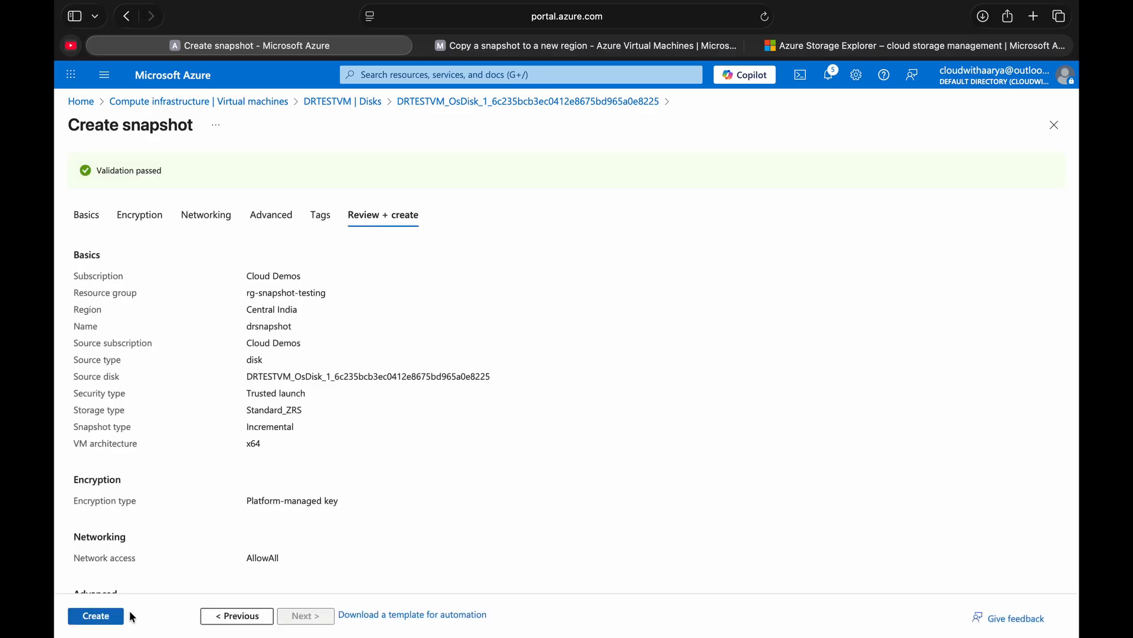
pyautogui.click(100, 618)
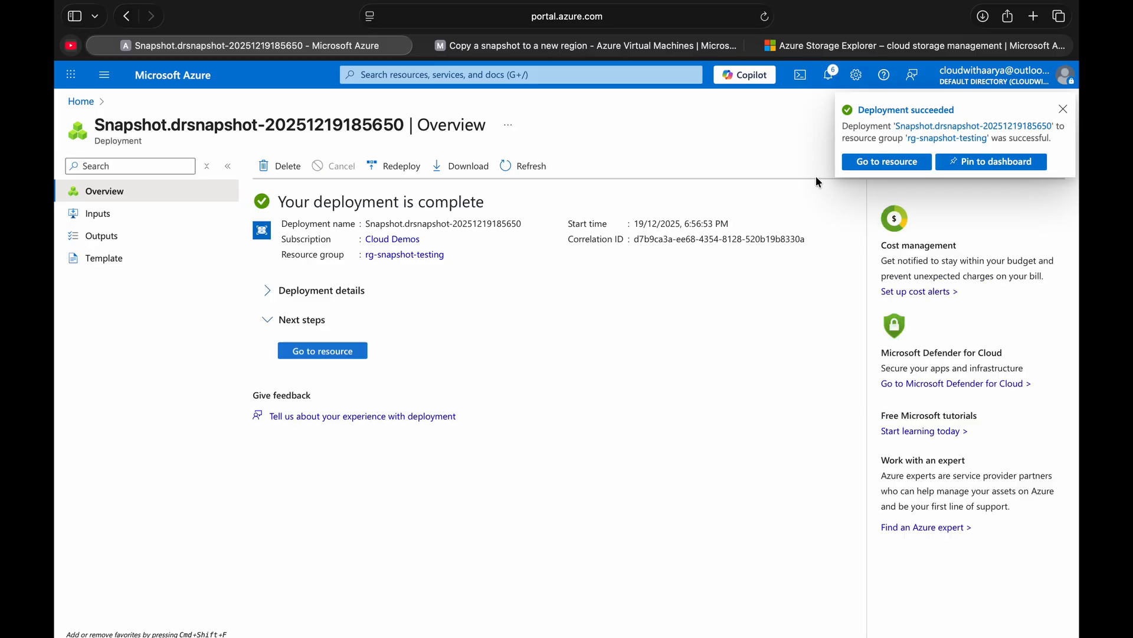
# - Open the drsnapshot resource, review its snapshot type, location and access state, and view its managed disk creation form
pyautogui.click(872, 161)
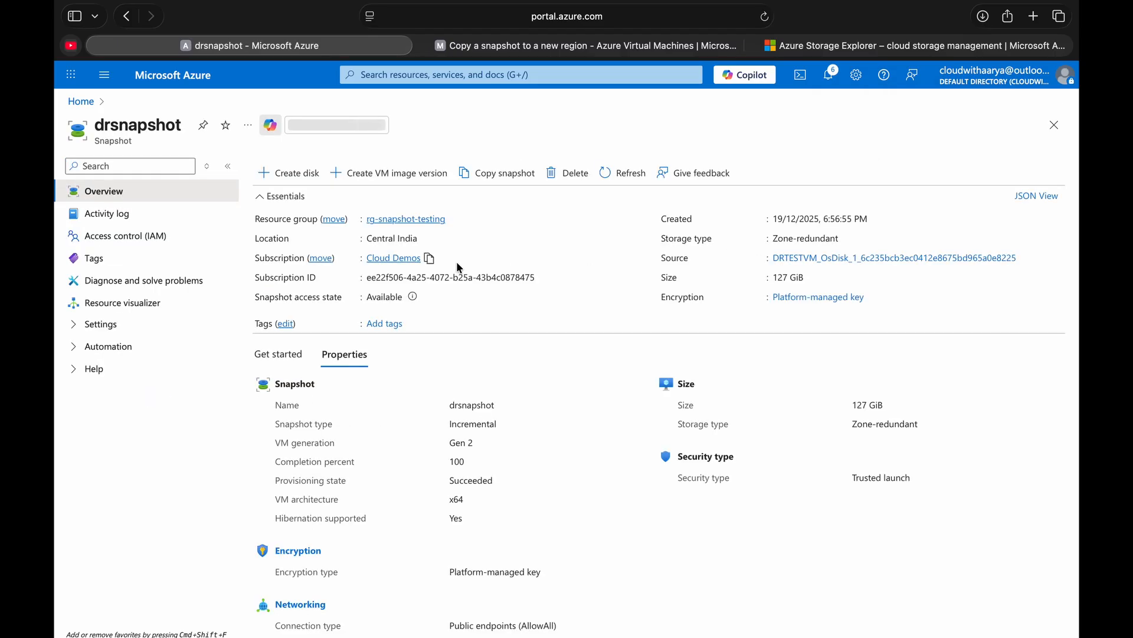
pyautogui.doubleClick(466, 425)
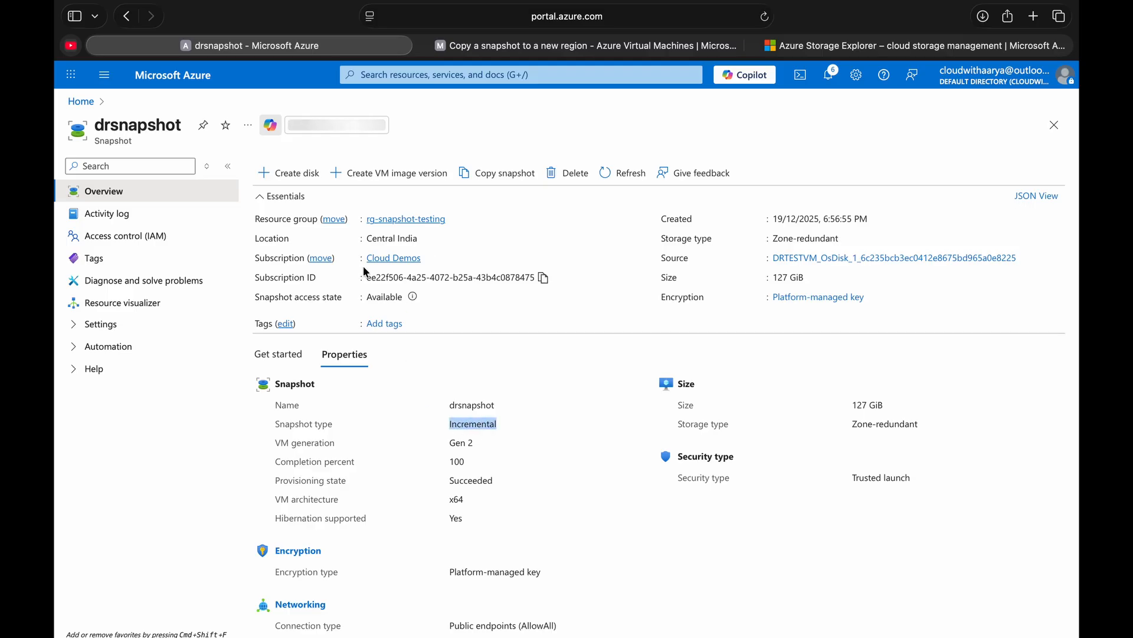
pyautogui.doubleClick(394, 239)
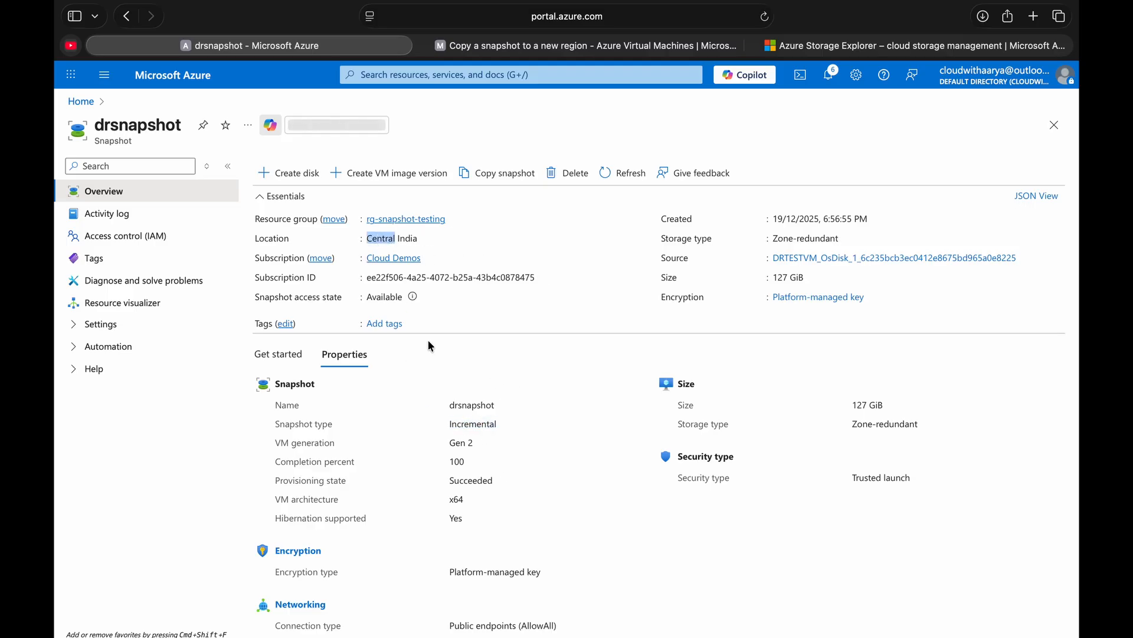
pyautogui.doubleClick(384, 298)
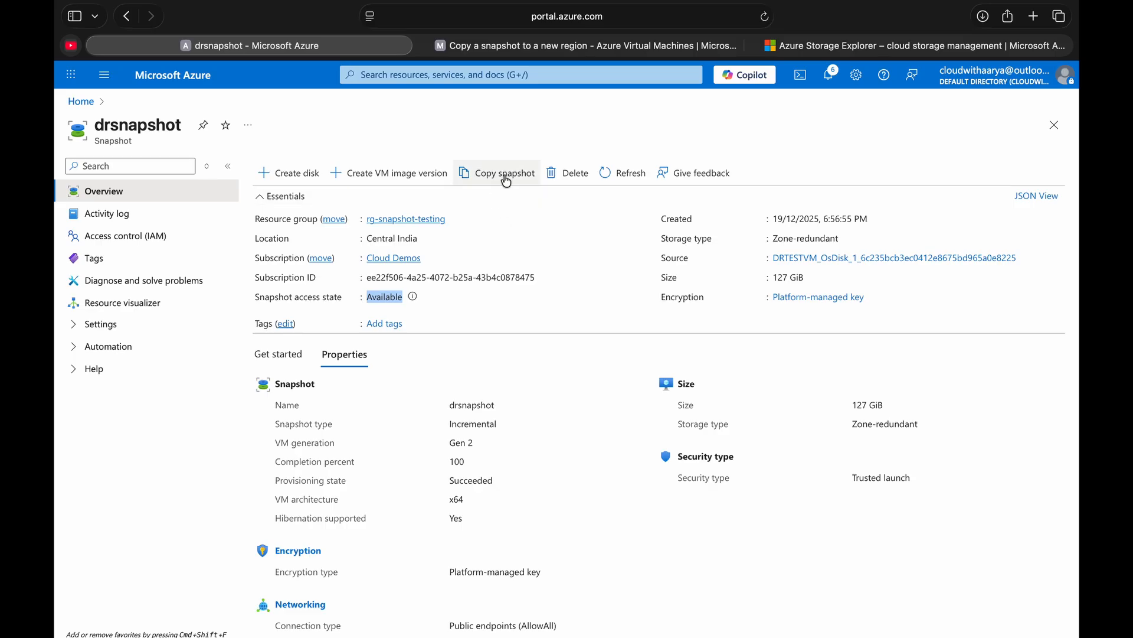
pyautogui.click(289, 177)
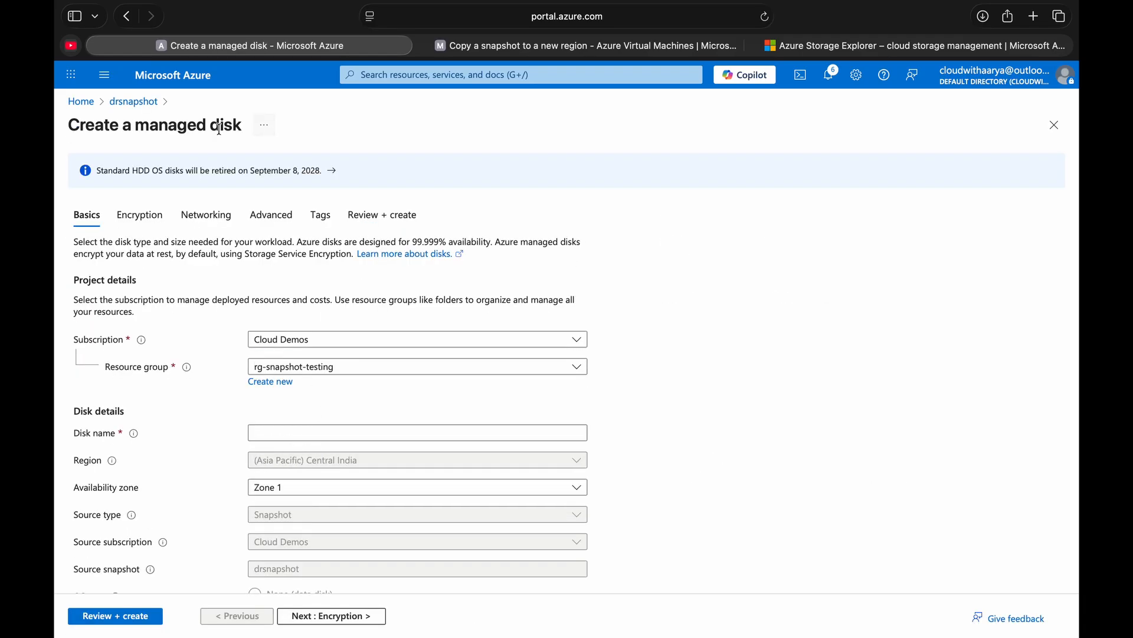
pyautogui.click(133, 102)
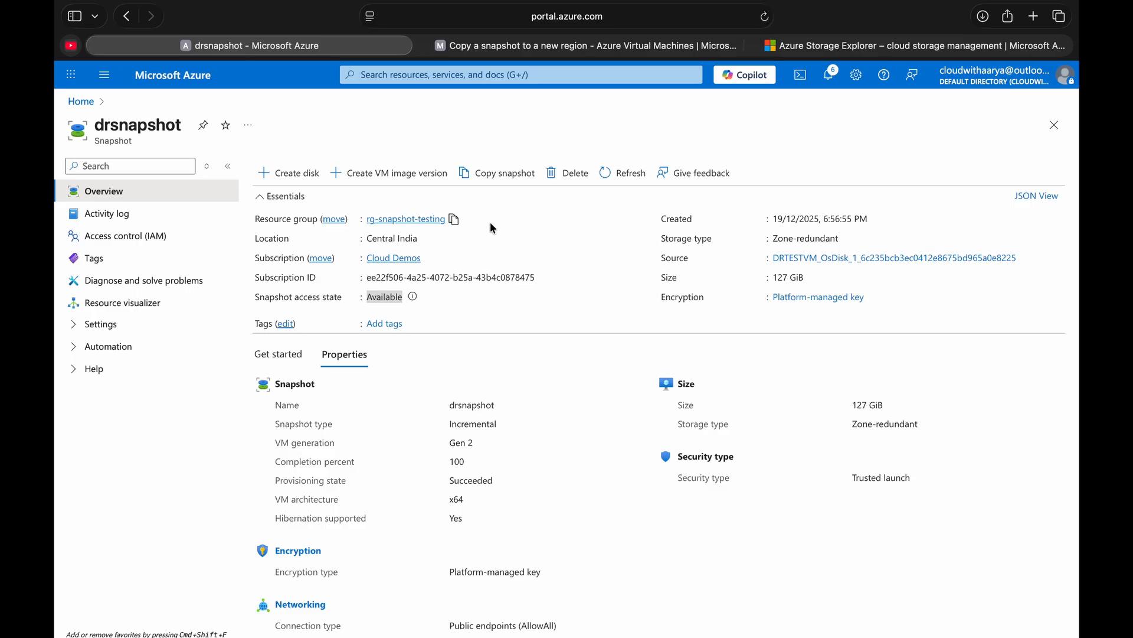
# - Start a copy of drsnapshot in DR subscription and name it snapshot-dr
pyautogui.click(499, 173)
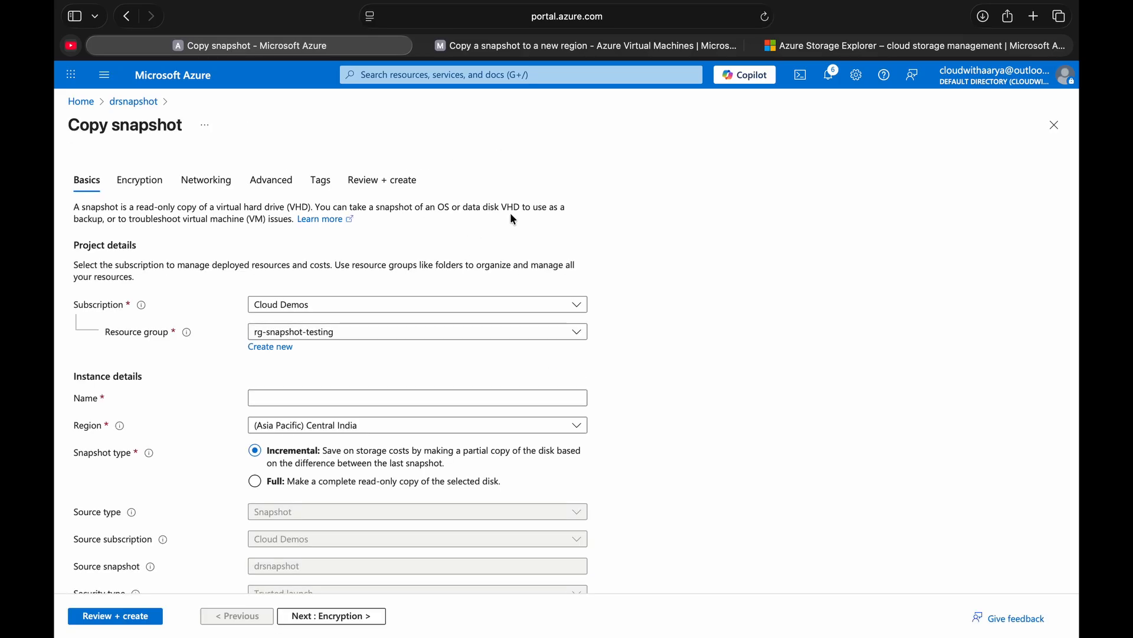
pyautogui.click(334, 304)
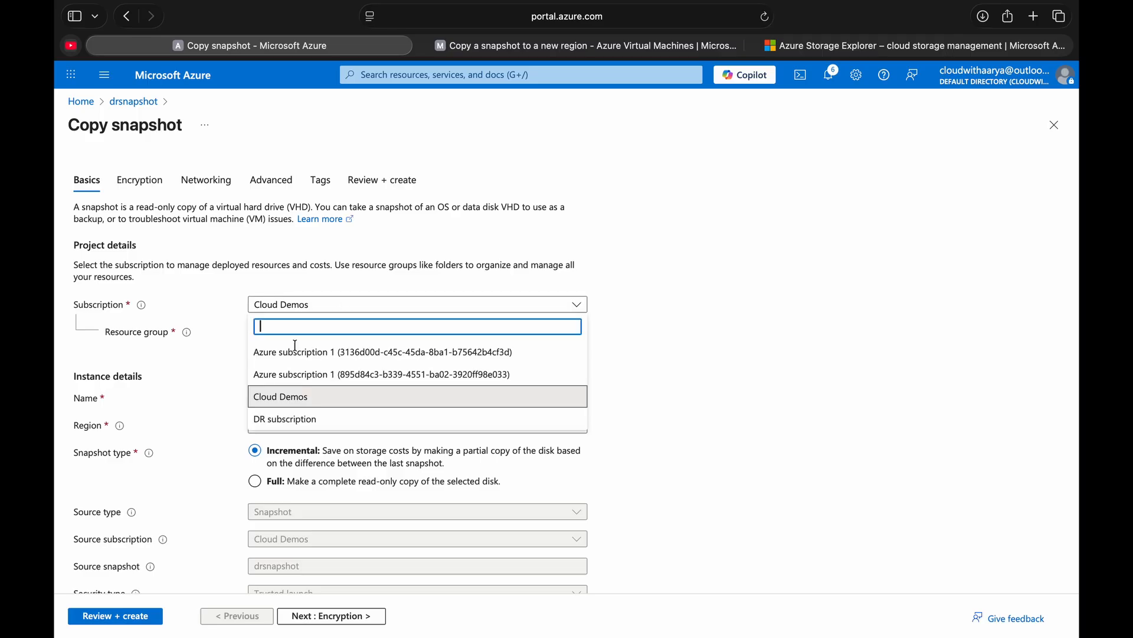
pyautogui.click(289, 420)
pyautogui.click(306, 400)
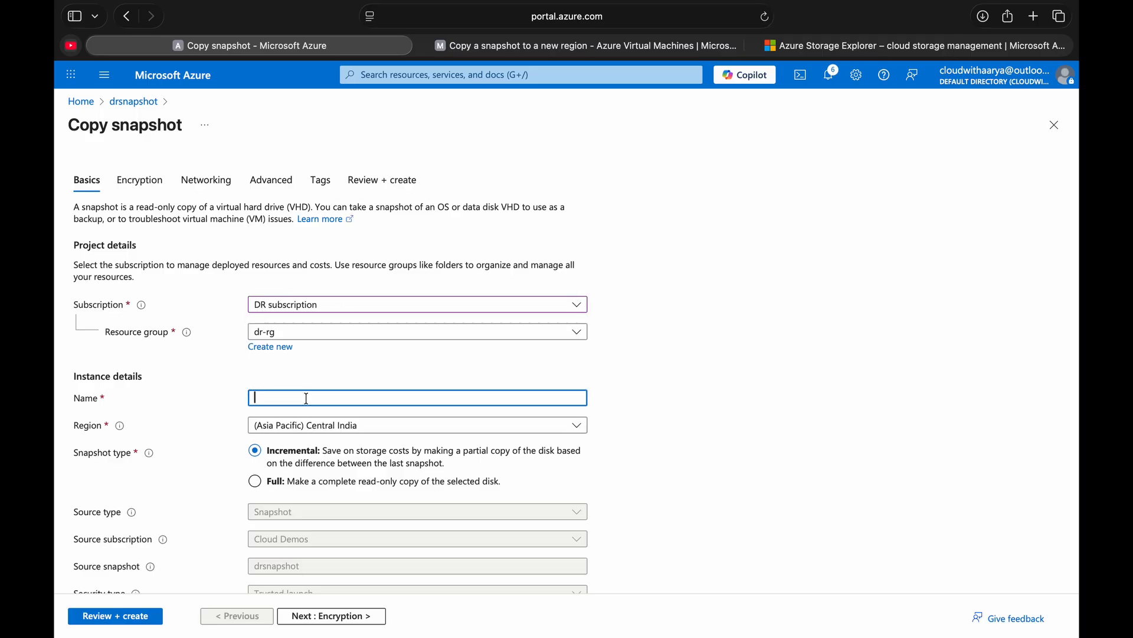
pyautogui.write('snapshot-dr')
# - Set the copy's region to (US) West US 2 and extend its name to snapshot-dr-wu2
pyautogui.click(299, 425)
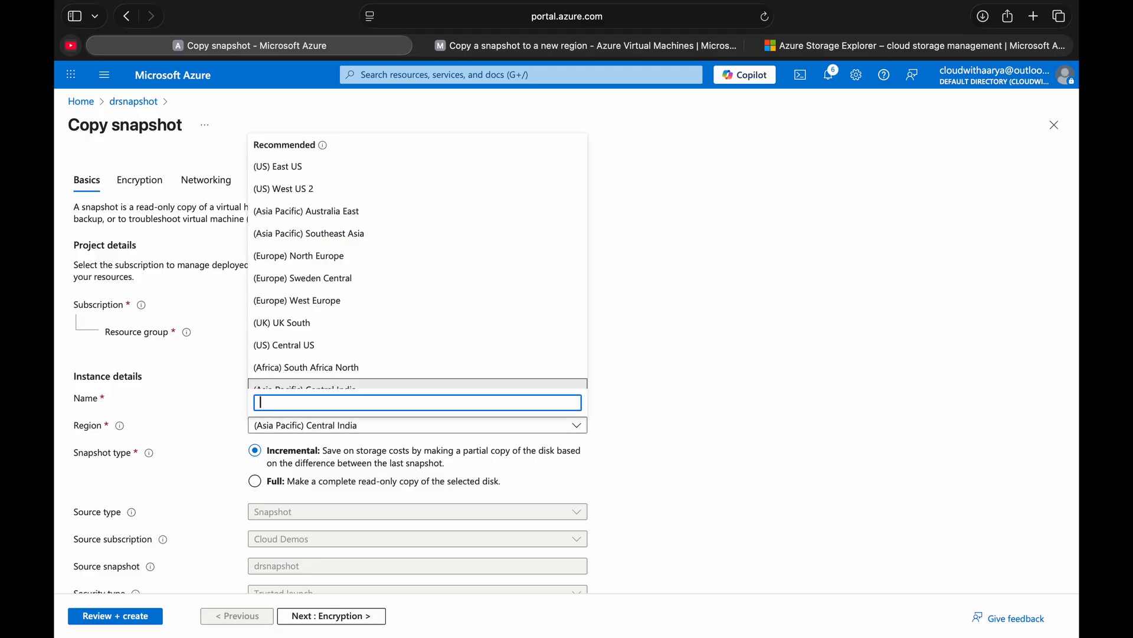
pyautogui.click(339, 189)
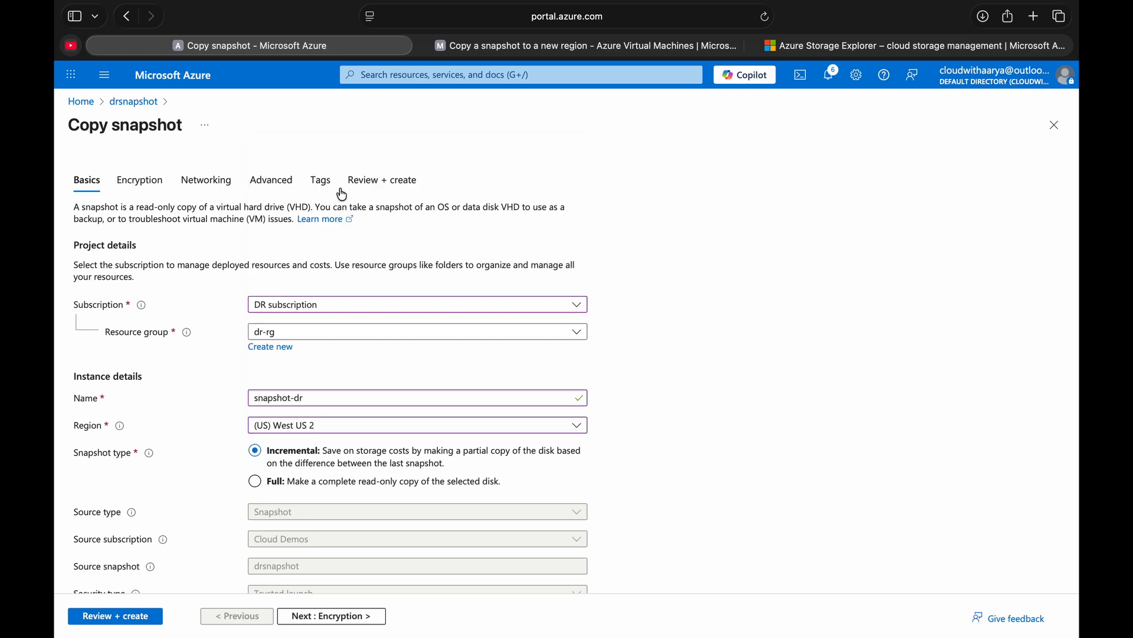
pyautogui.click(346, 397)
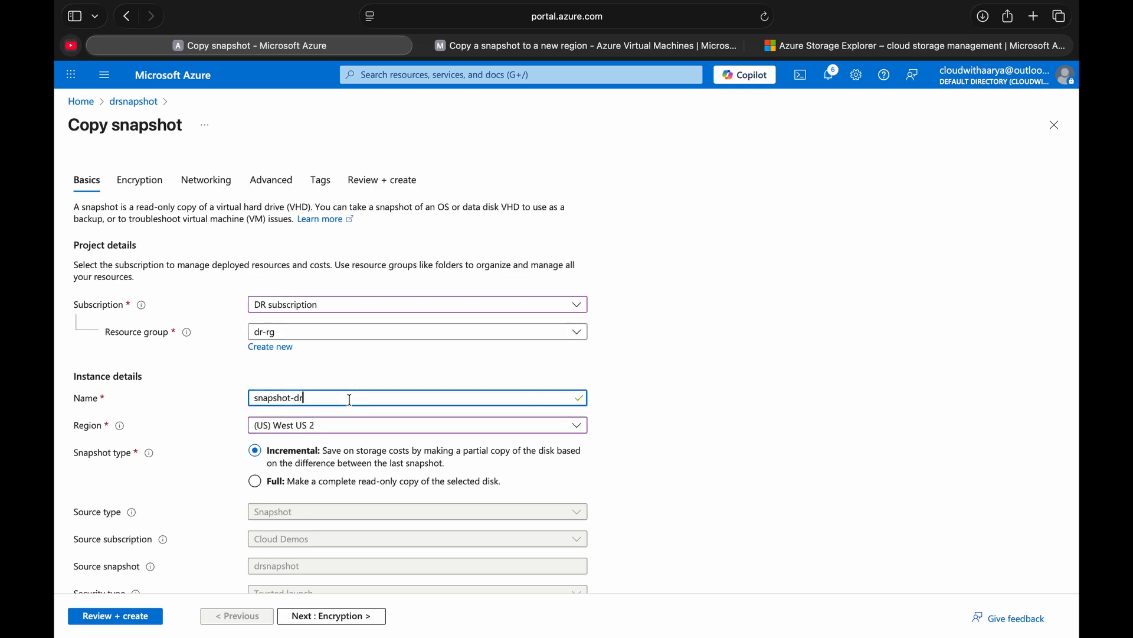
pyautogui.write('-wu2')
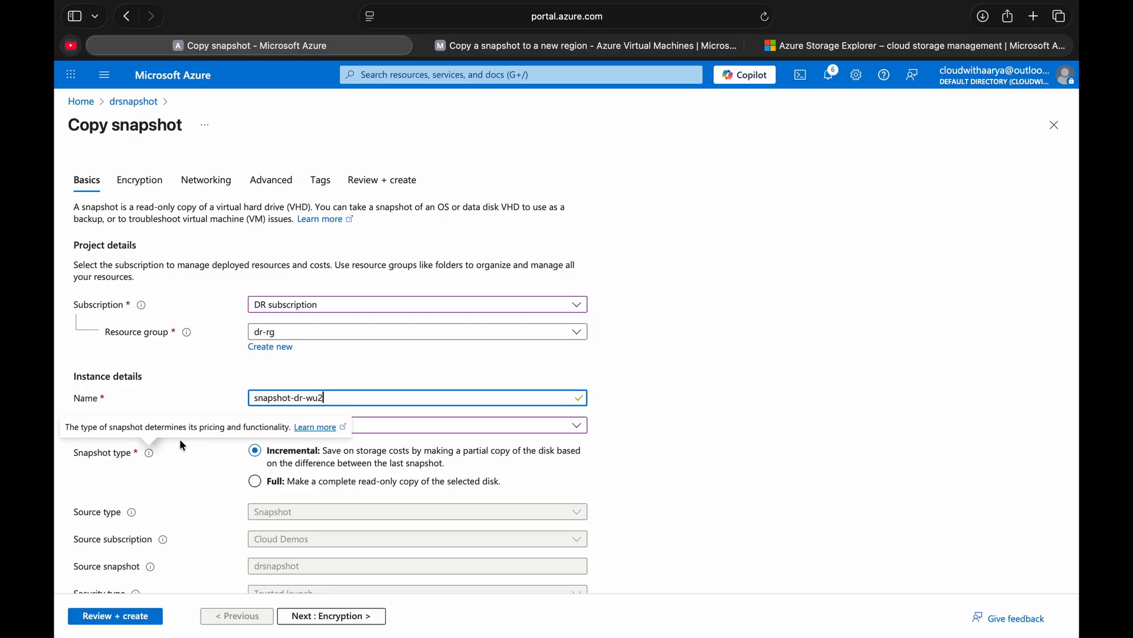
# - Try the Full snapshot type for the copy, and restore Incremental with the (US) West US 2 region
pyautogui.click(258, 483)
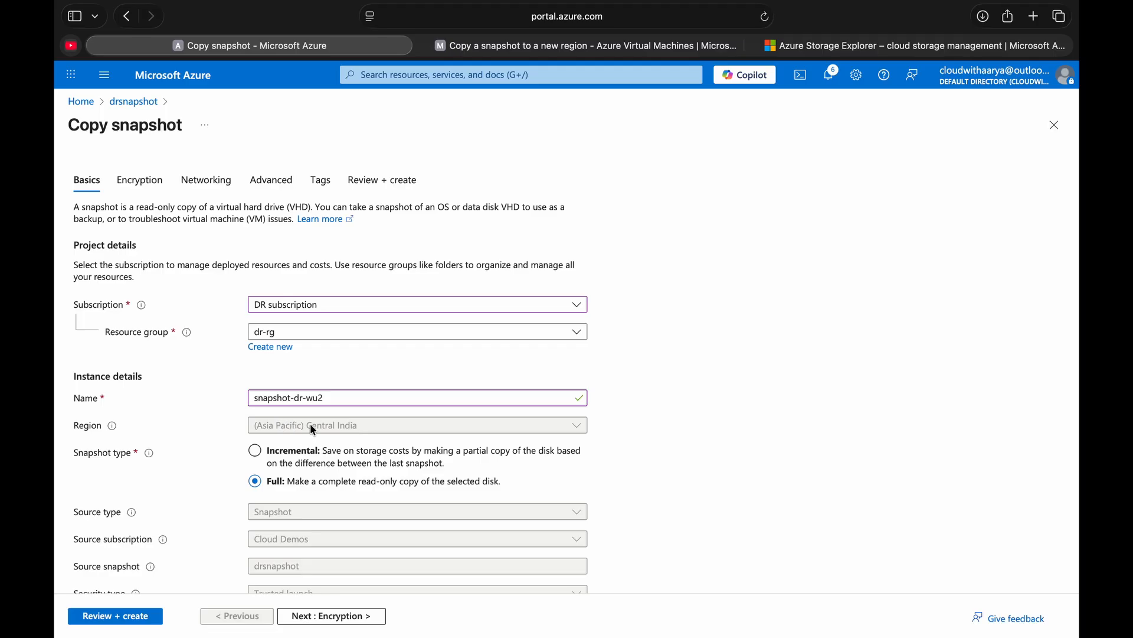
pyautogui.click(263, 458)
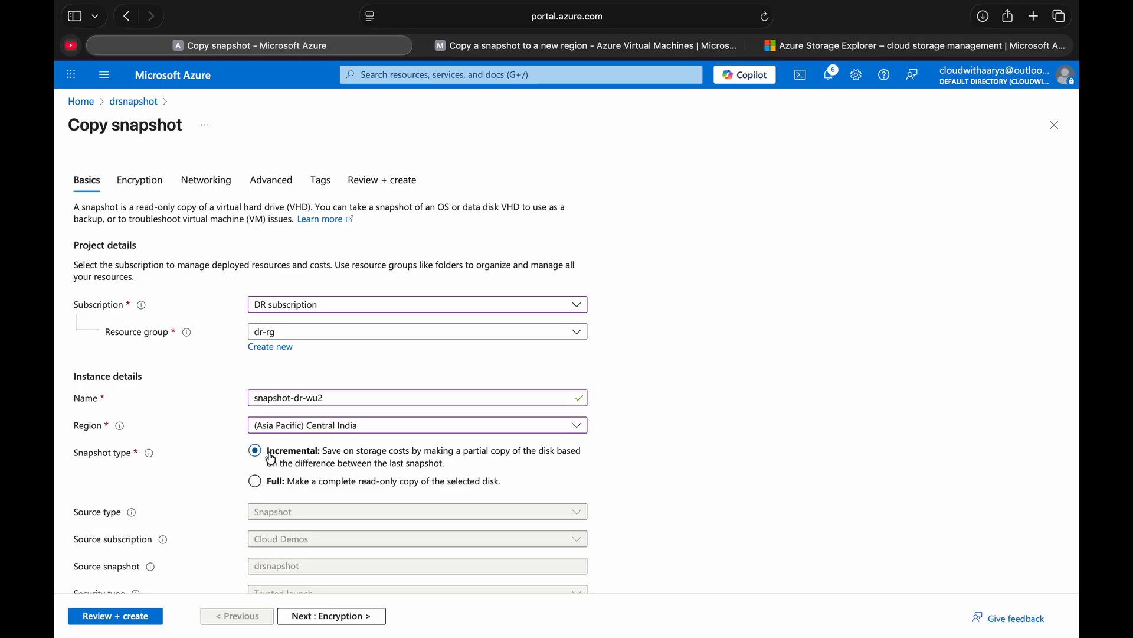
pyautogui.click(342, 433)
pyautogui.click(292, 188)
# - Review and create the snapshot copy, and open the deployed snapshot-dr-wu2 resource
pyautogui.scroll(-5, 306, 463)
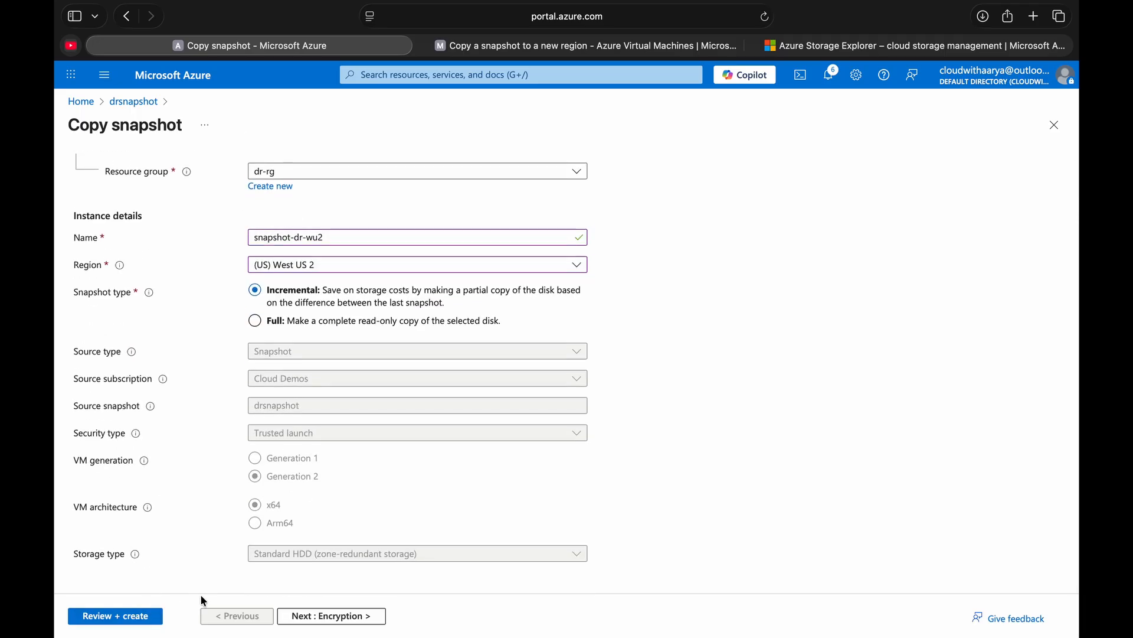
pyautogui.click(134, 619)
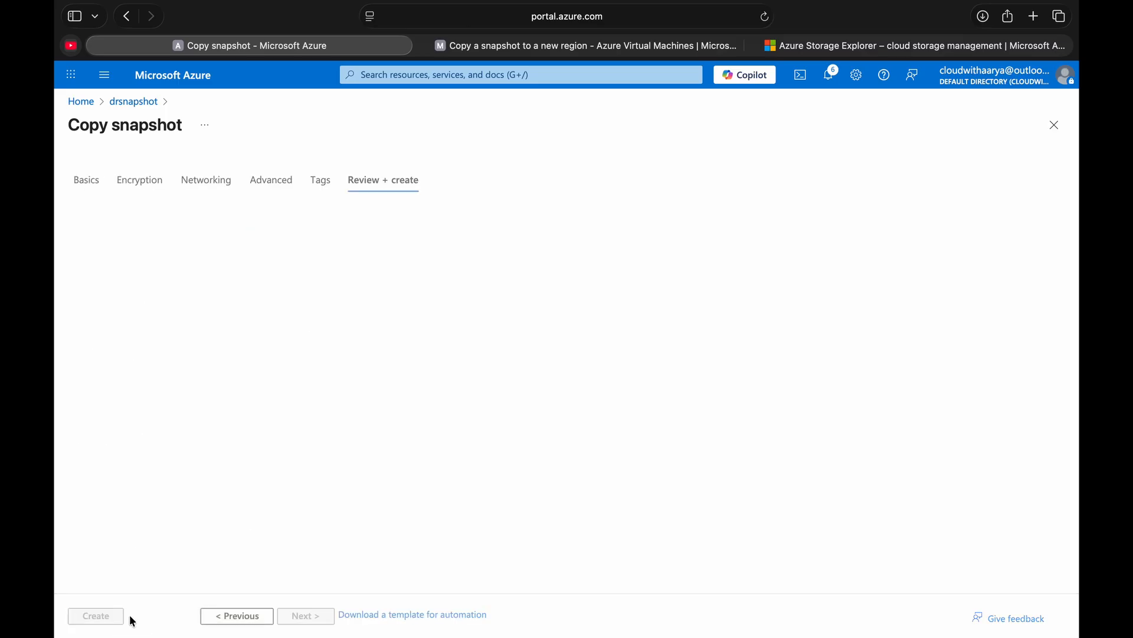
pyautogui.click(107, 616)
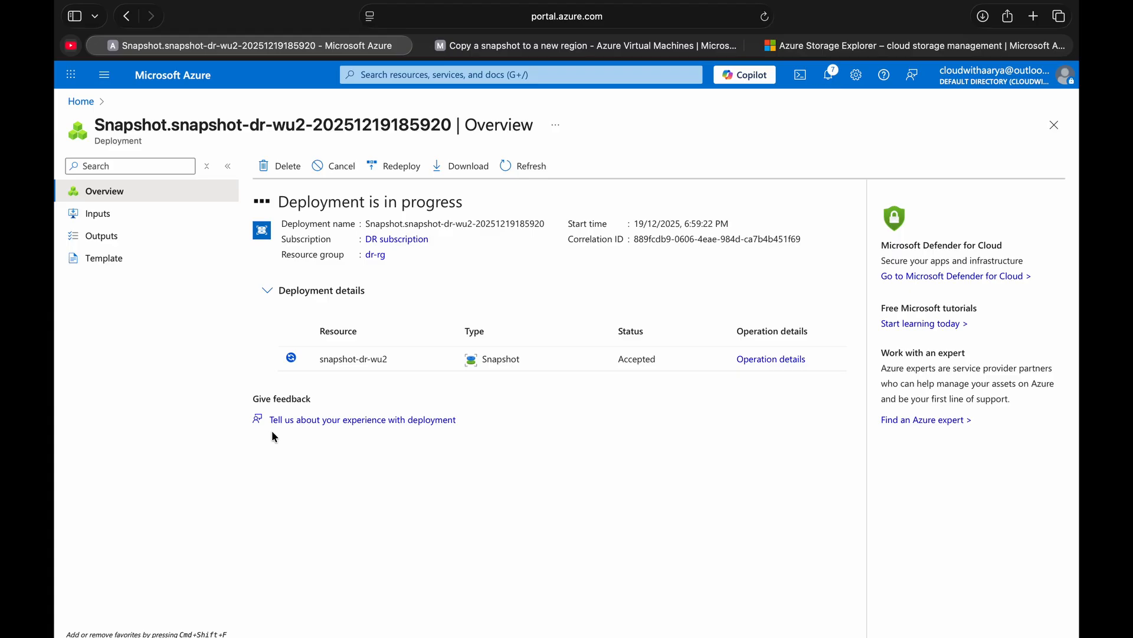
pyautogui.click(330, 352)
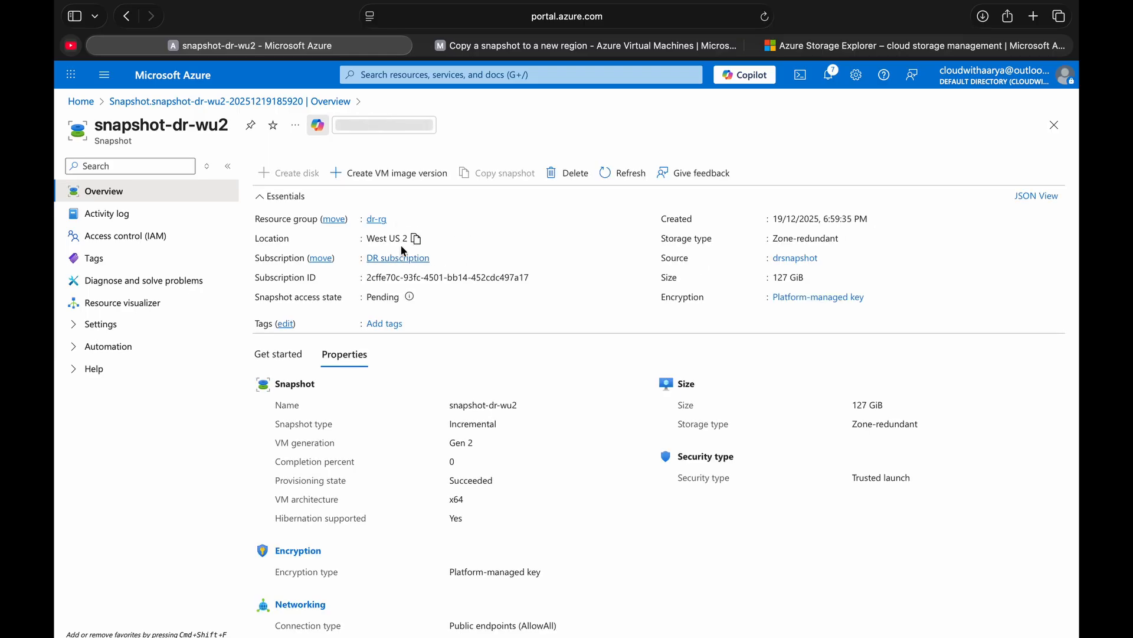
# - Check the location, snapshot type, completion percent and access state of snapshot-dr-wu2
pyautogui.click(417, 239)
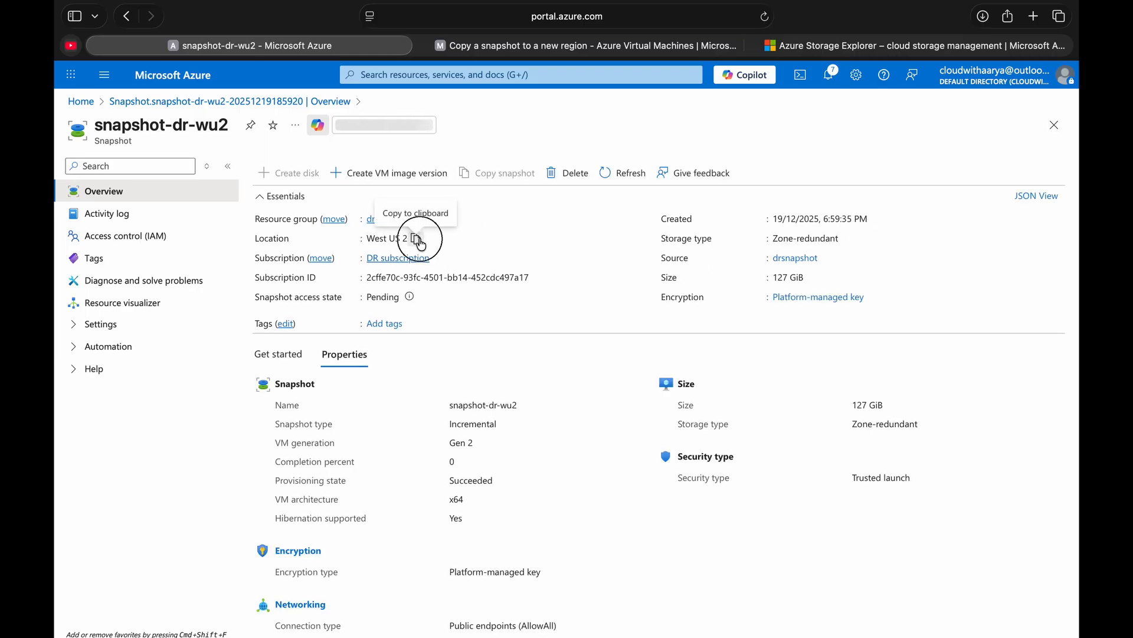
pyautogui.doubleClick(467, 425)
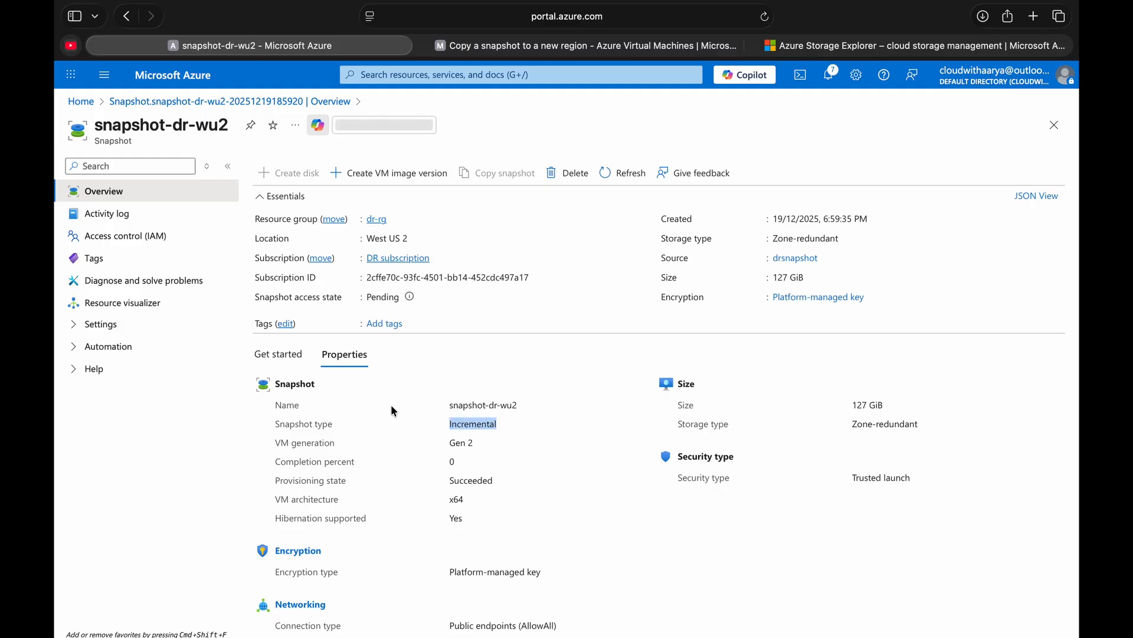
pyautogui.tripleClick(329, 463)
pyautogui.click(452, 460)
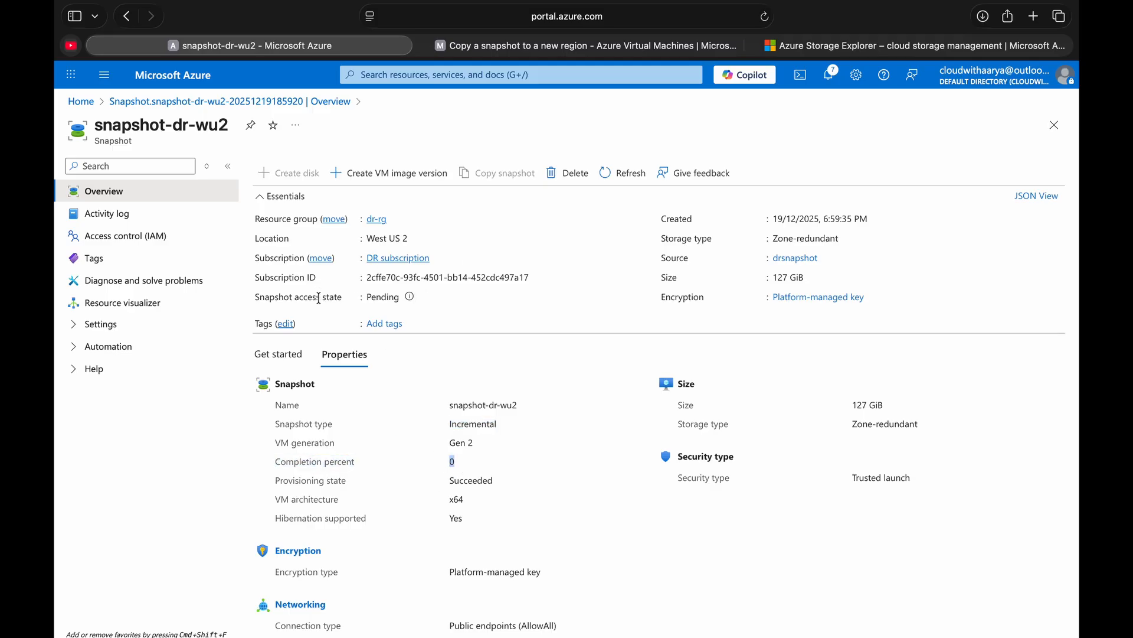
pyautogui.moveTo(410, 298)
# - Consult the Managed copy section of the snapshot copy documentation, and recheck the snapshot type of snapshot-dr-wu2
pyautogui.click(510, 49)
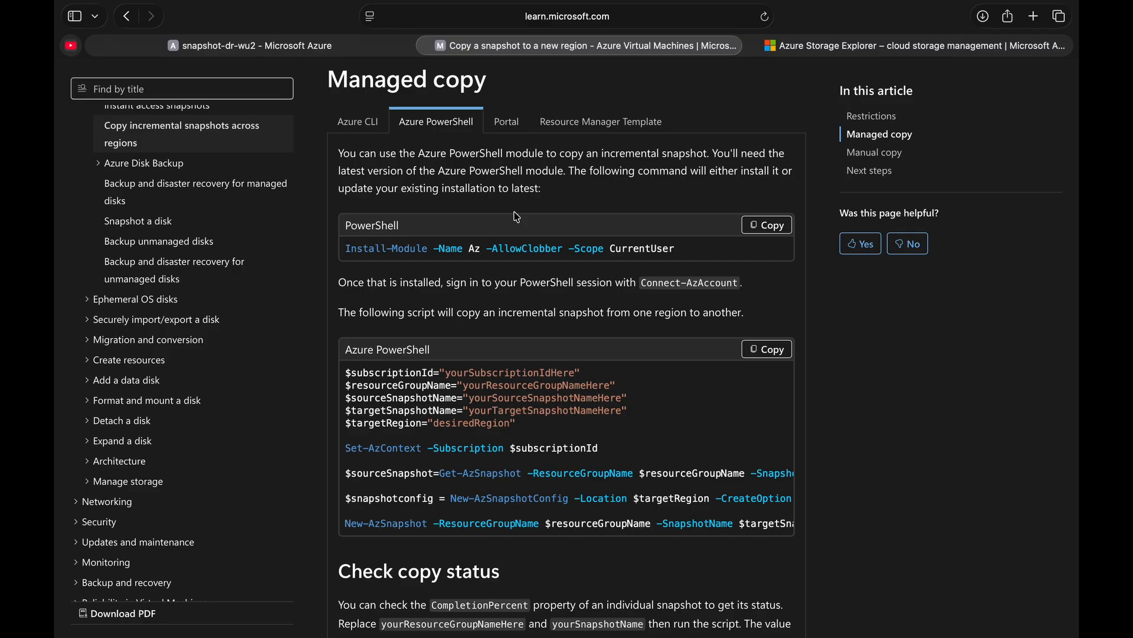
pyautogui.click(339, 48)
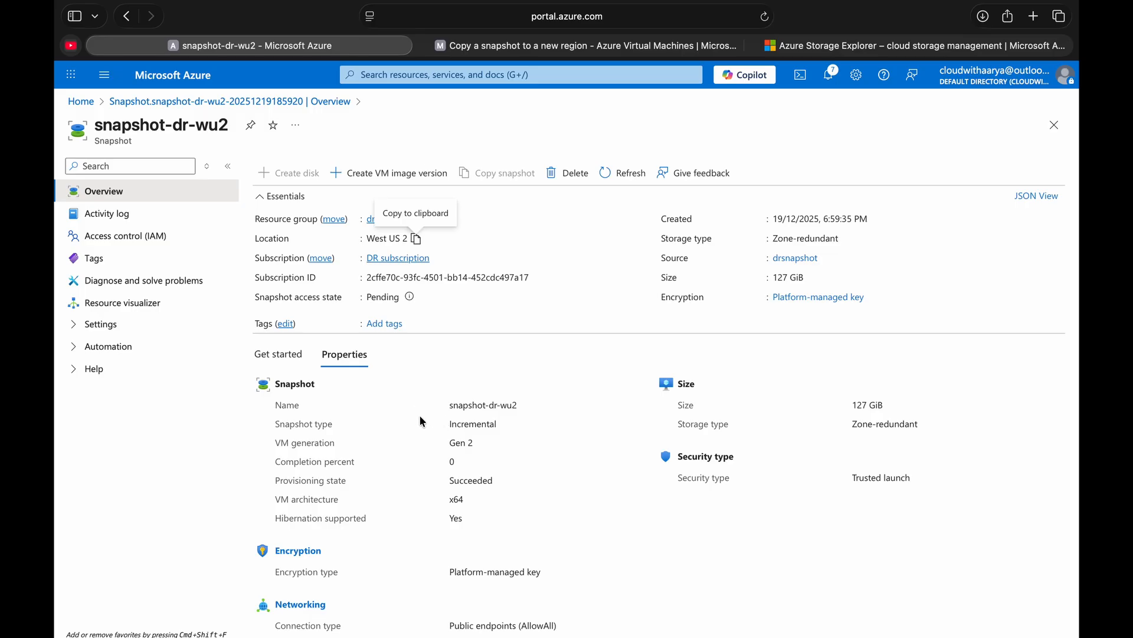
pyautogui.doubleClick(468, 425)
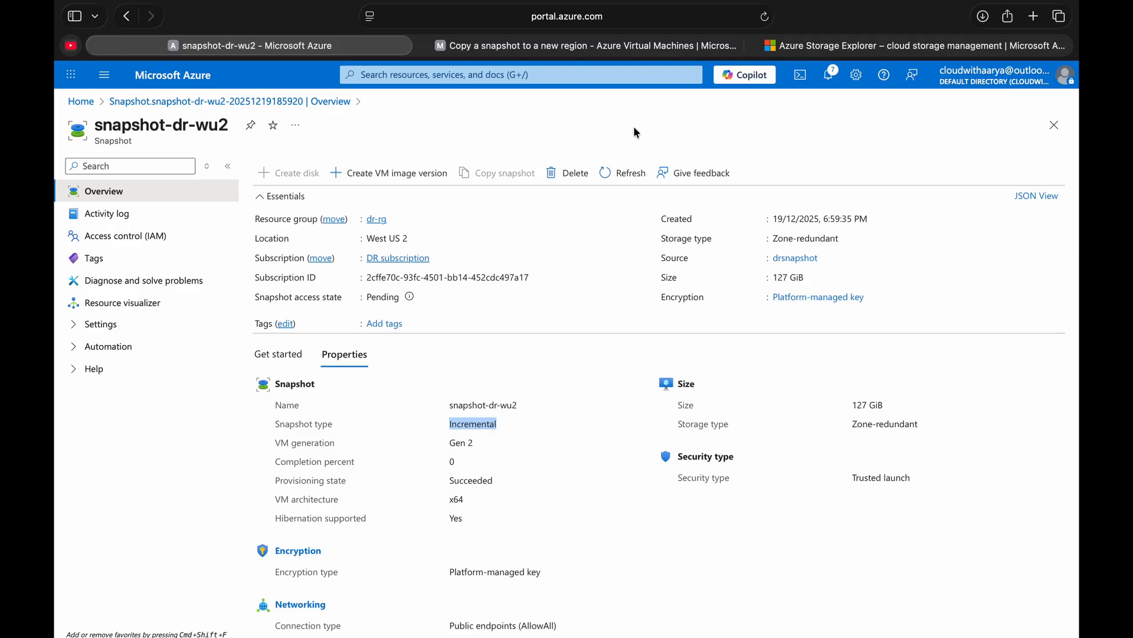
# - View the operating system options for downloading Azure Storage Explorer, and return to the snapshot-dr-wu2 overview
pyautogui.click(820, 47)
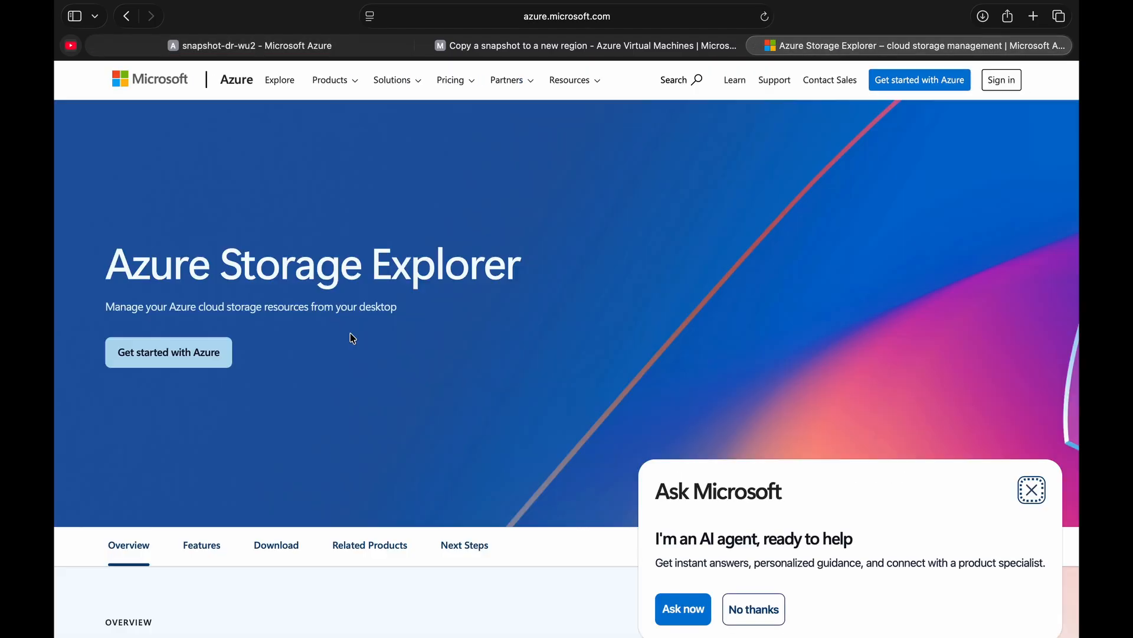
pyautogui.scroll(-3, 352, 338)
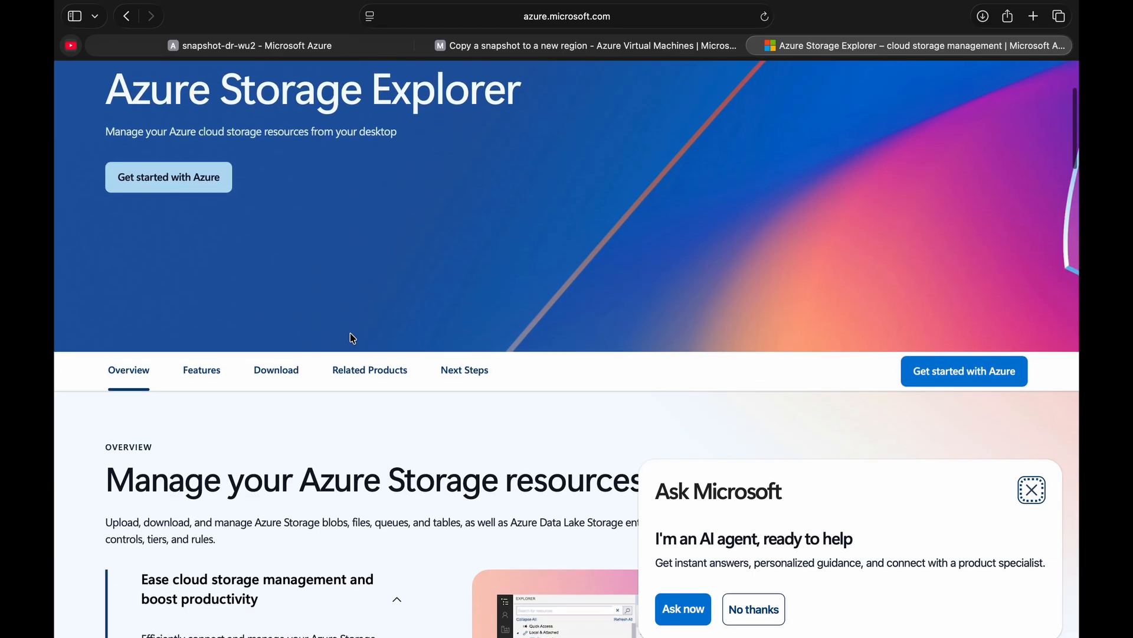
pyautogui.click(282, 375)
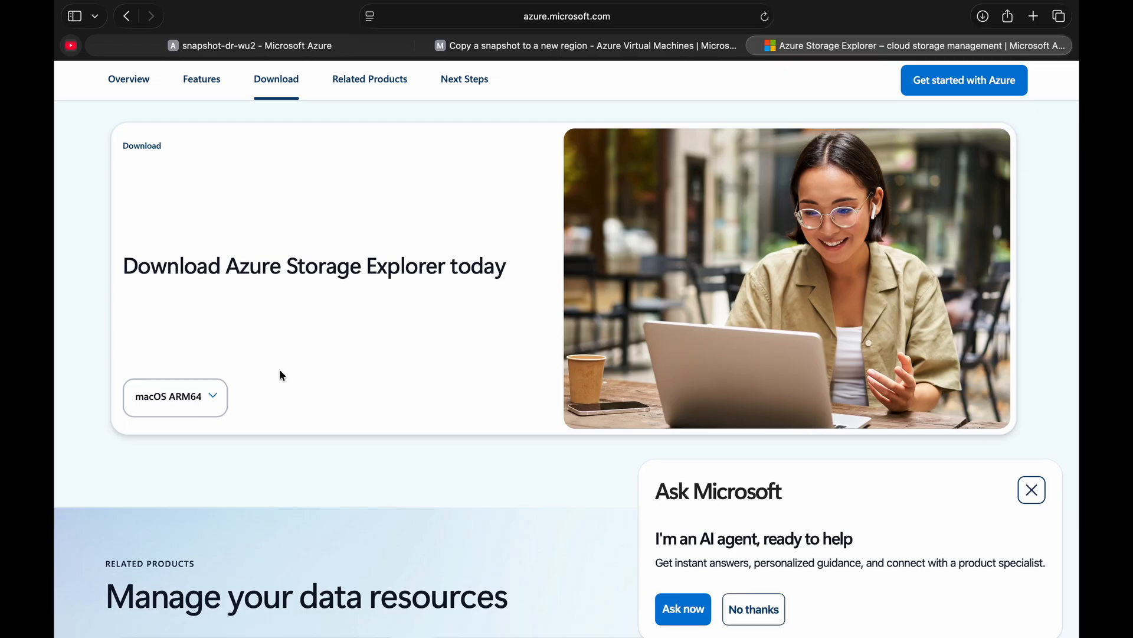
pyautogui.click(201, 410)
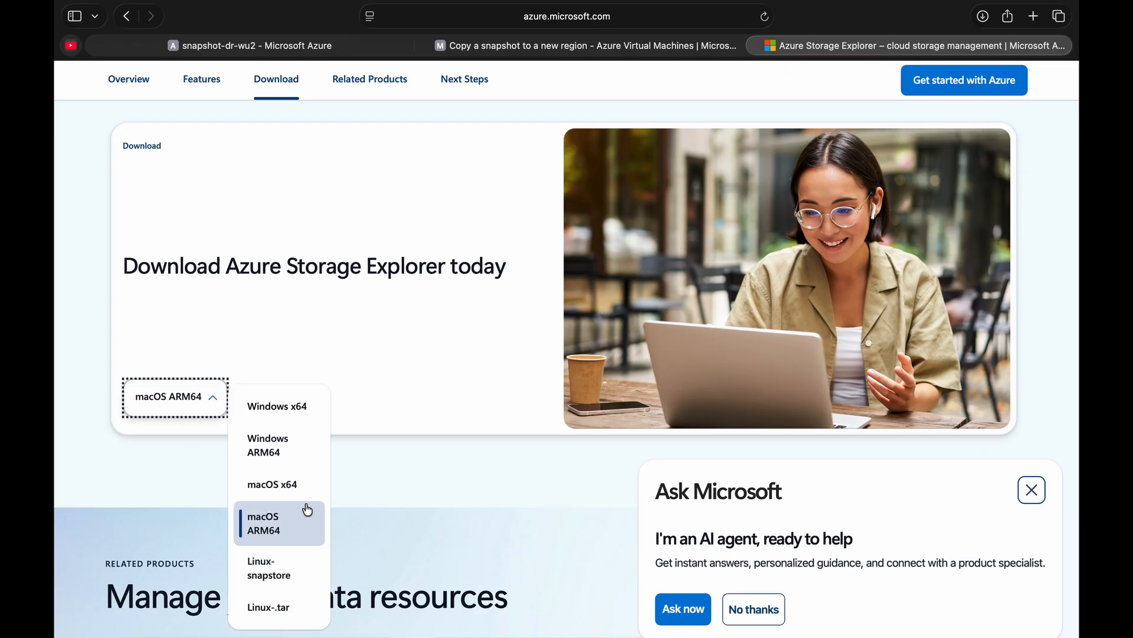
pyautogui.click(419, 356)
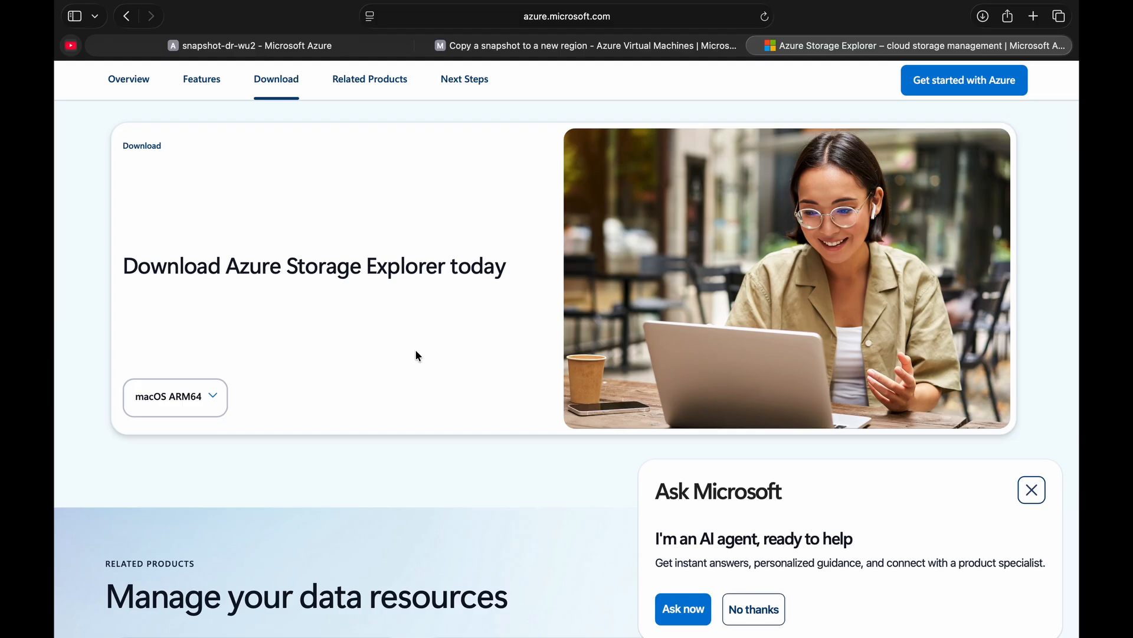
pyautogui.click(316, 46)
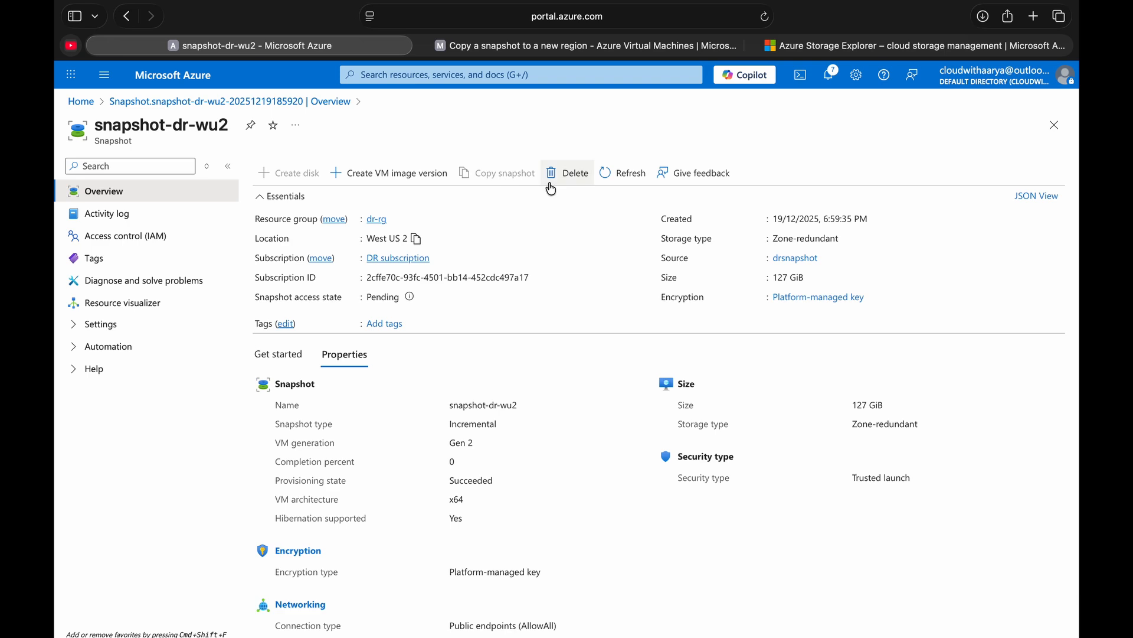
# - Refresh the snapshot-dr-wu2 overview, recheck its completion percent, and return to the Azure Storage Explorer download page
pyautogui.click(621, 173)
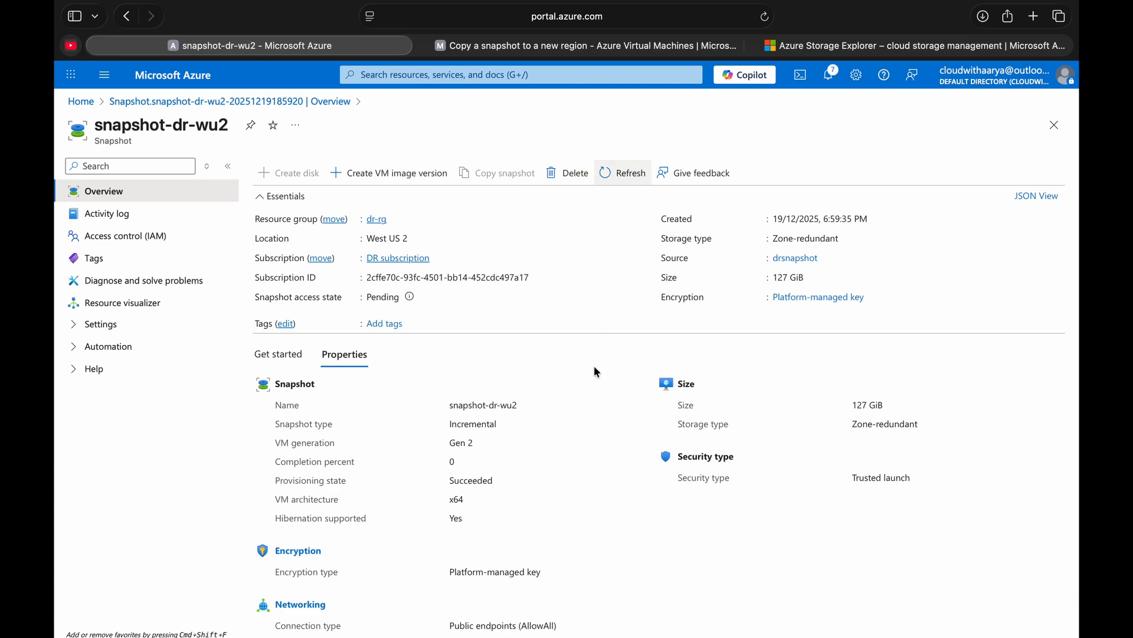
pyautogui.doubleClick(460, 463)
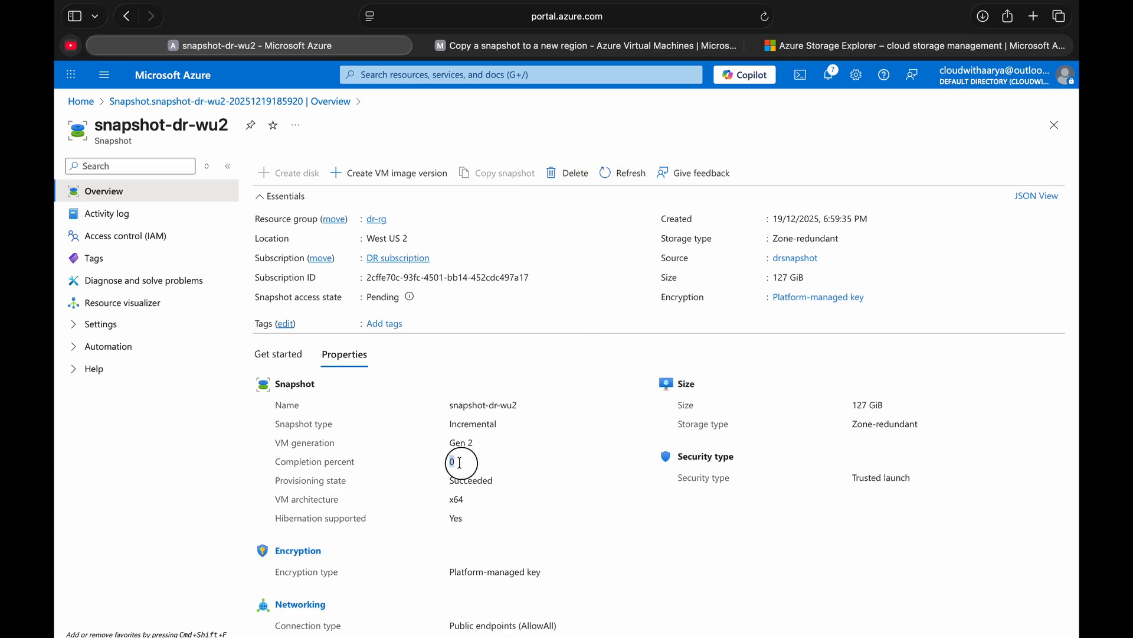
pyautogui.click(817, 45)
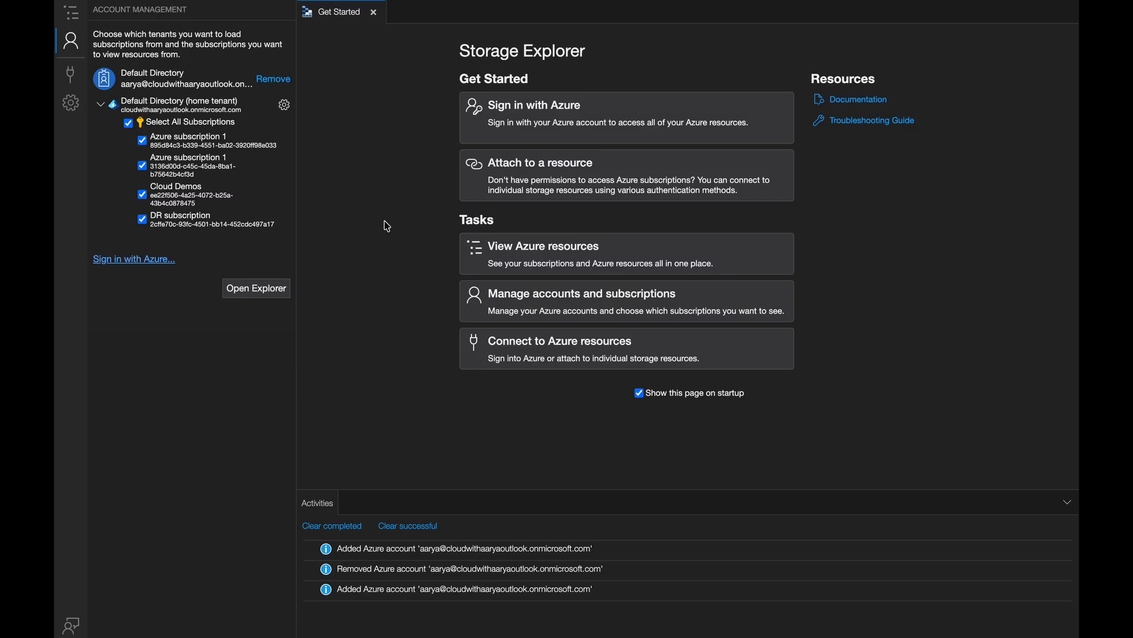
# - In Azure Storage Explorer, view the Azure sign-in environment options, and list the disks of rg-snapshot-testing under Cloud Demos
pyautogui.click(541, 113)
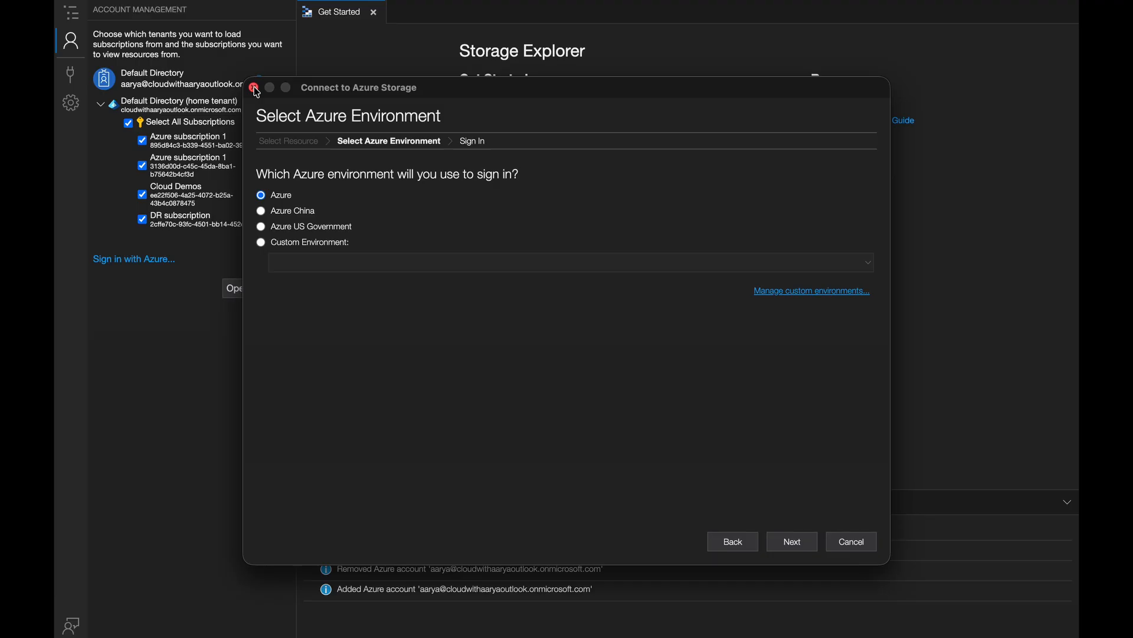
pyautogui.click(254, 88)
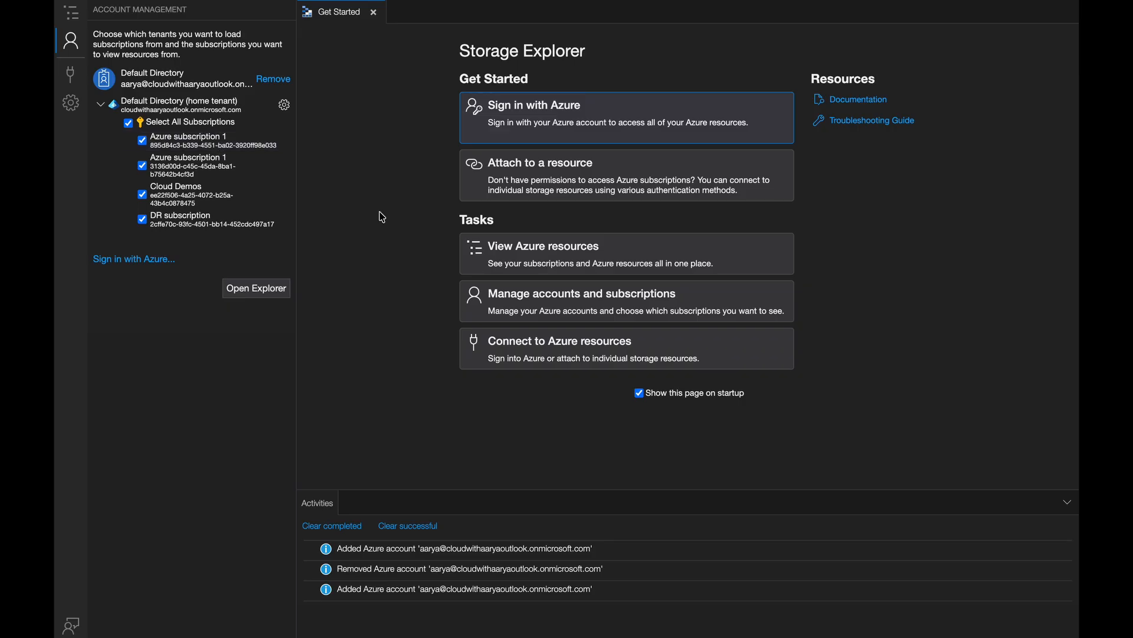
pyautogui.click(518, 257)
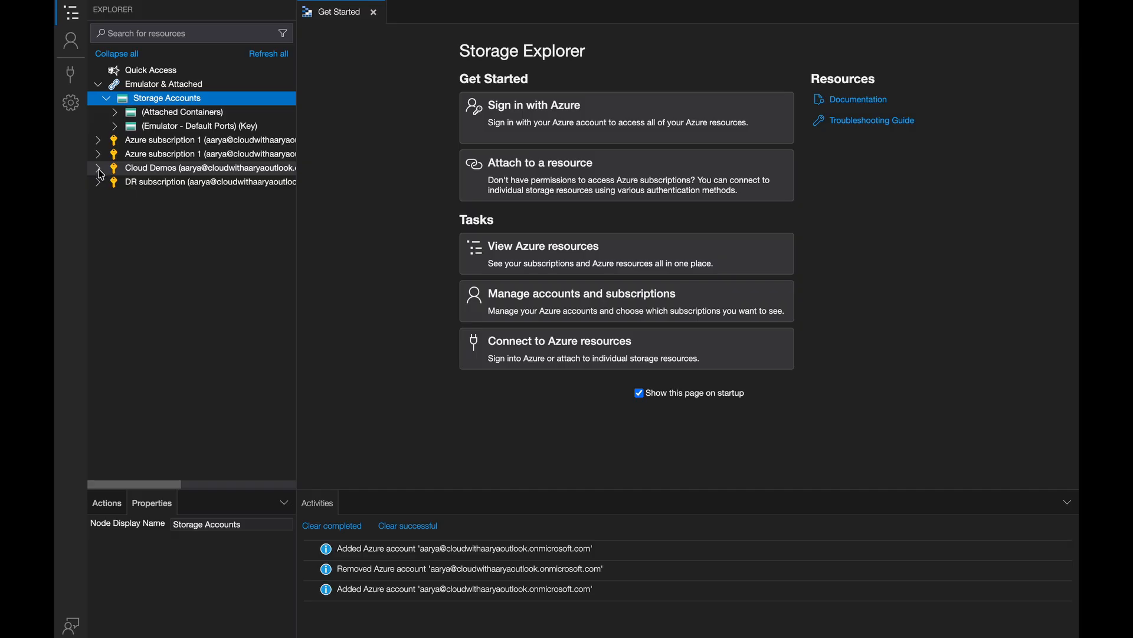
pyautogui.click(98, 170)
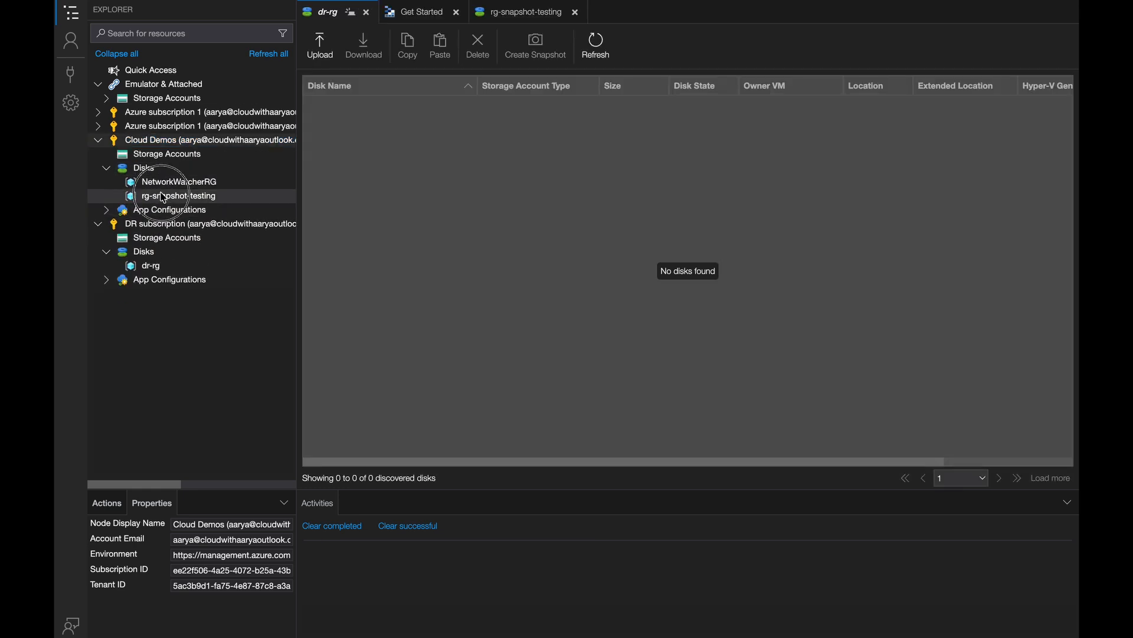
pyautogui.click(167, 197)
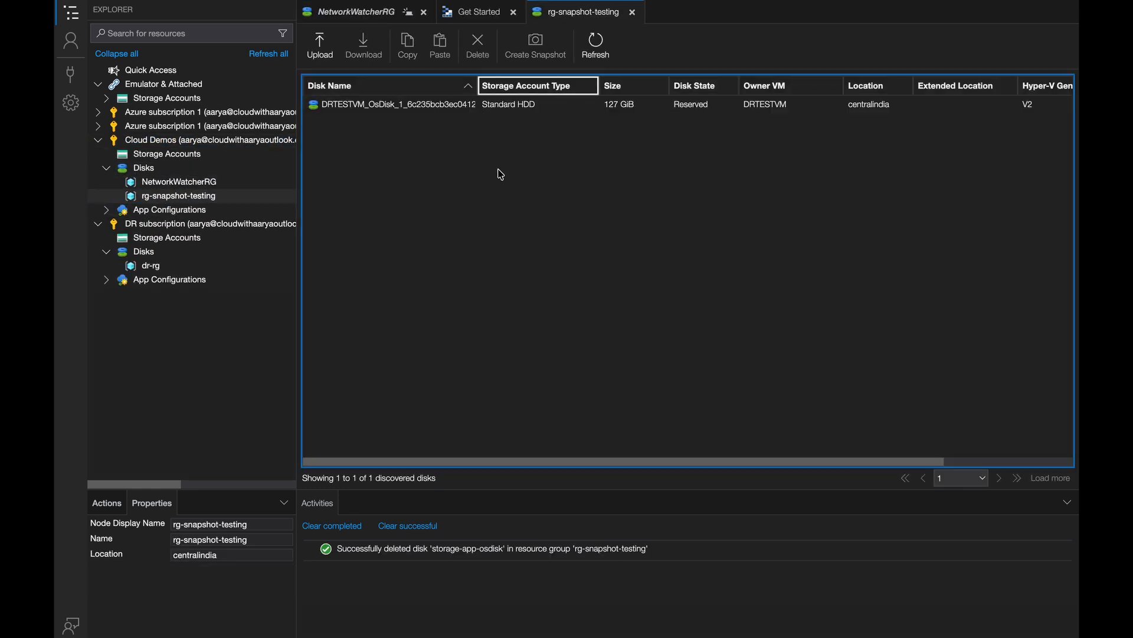
pyautogui.click(500, 174)
pyautogui.hscroll(-2, 500, 174)
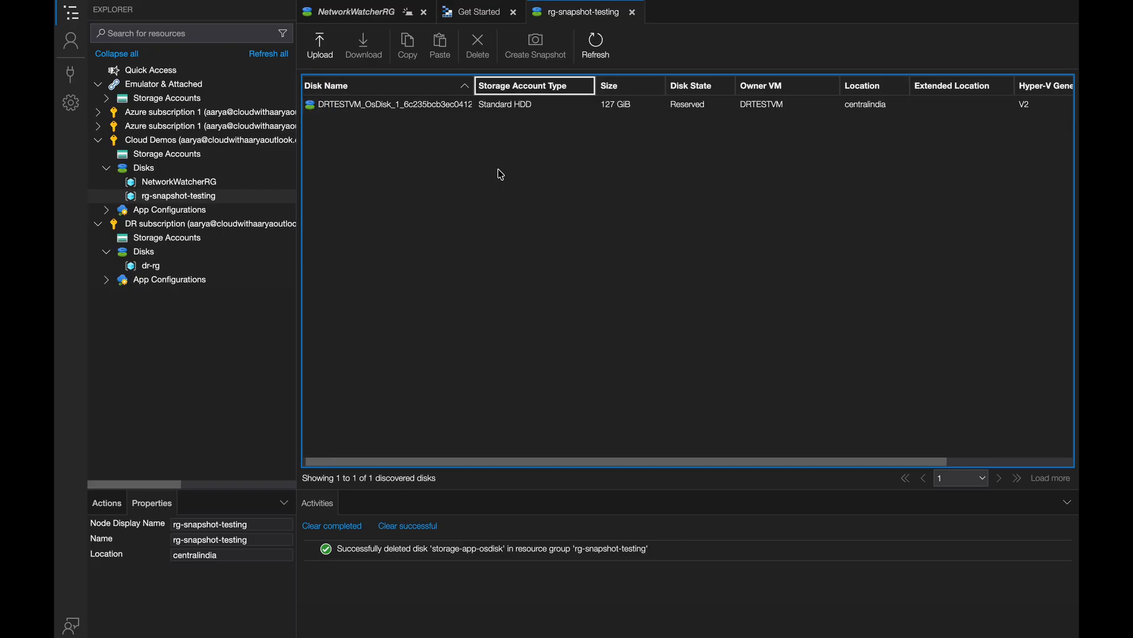
# - Switch to the Azure portal and open the OS disk of the DRTESTVM virtual machine
pyautogui.hotkey('ctrl', 'Up')
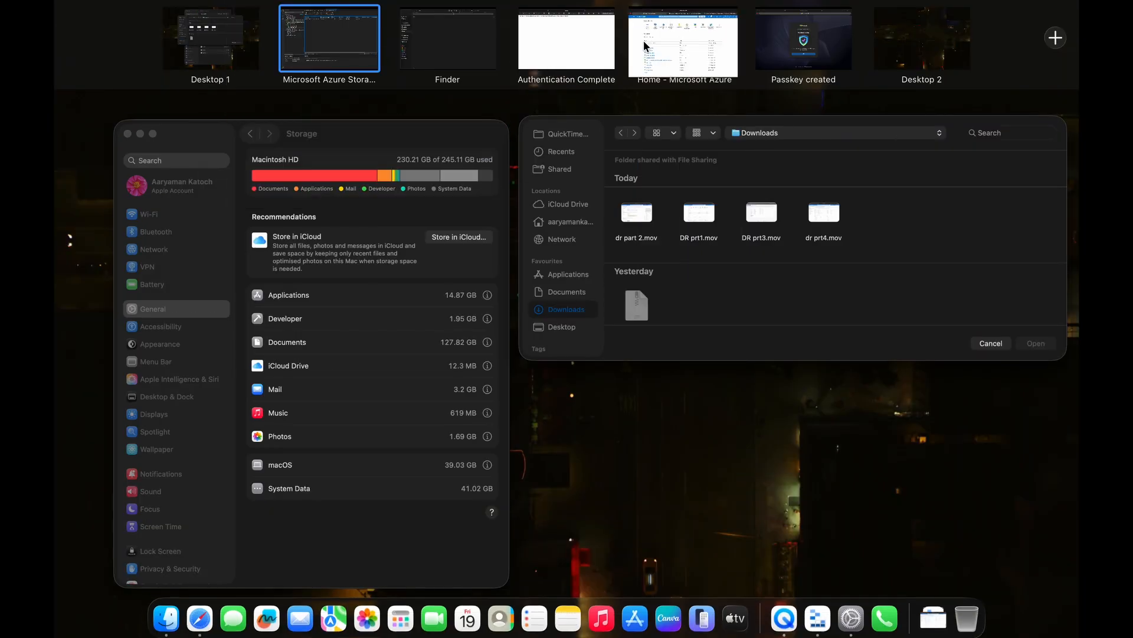
pyautogui.click(645, 45)
pyautogui.click(252, 508)
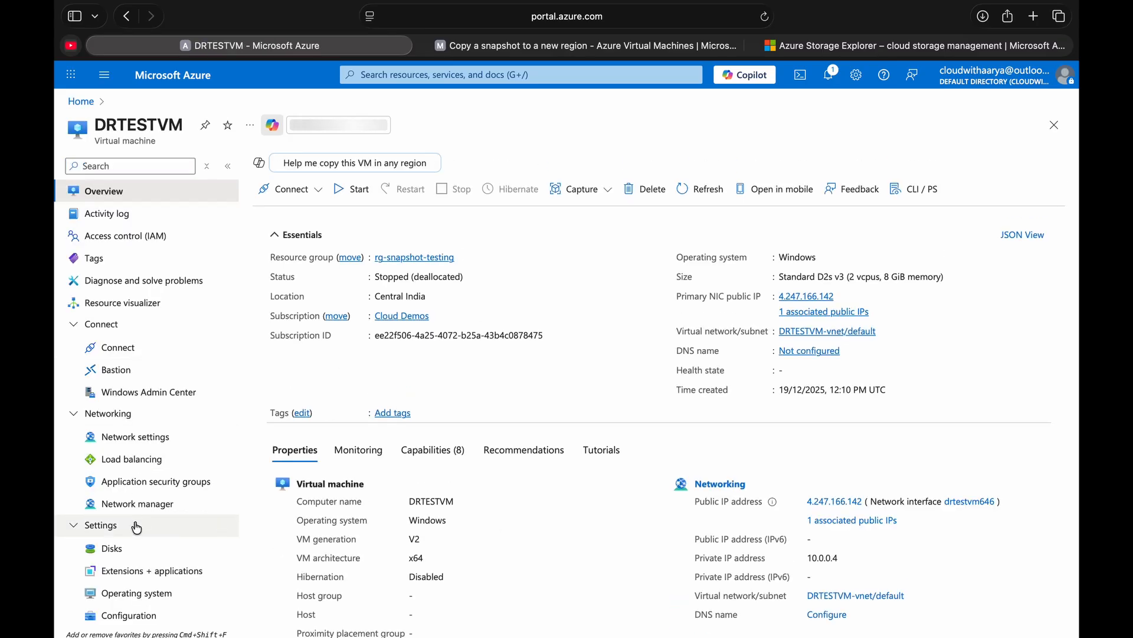
pyautogui.click(138, 546)
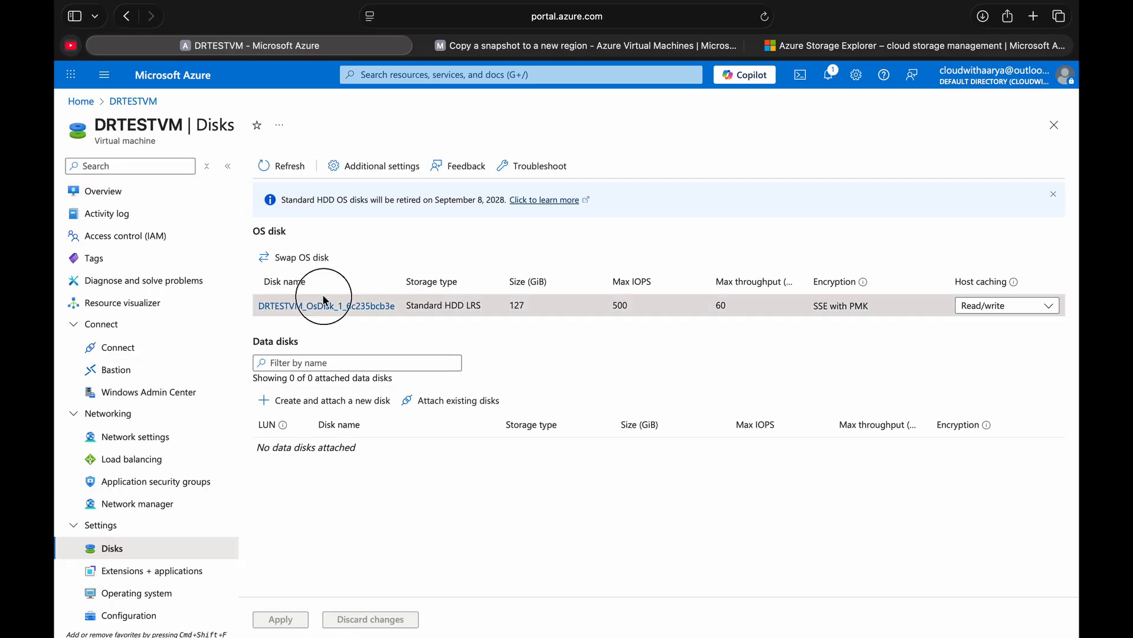
pyautogui.click(324, 304)
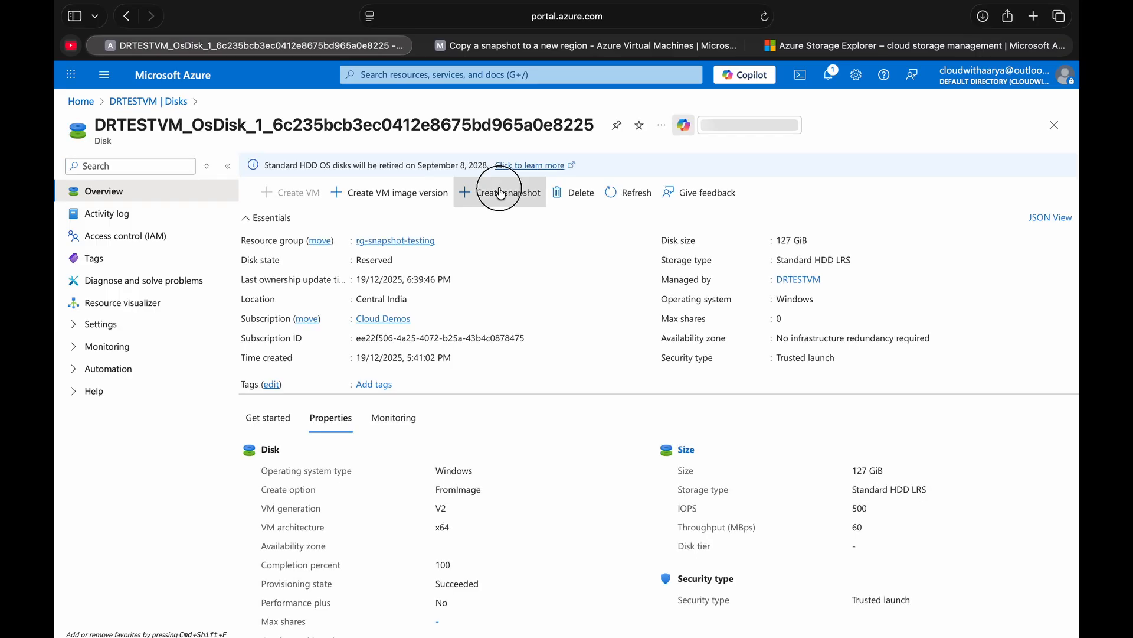
# - Configure a new Full snapshot of the OS disk named dr-snapshot-full, stored on locally-redundant Standard HDD
pyautogui.click(500, 193)
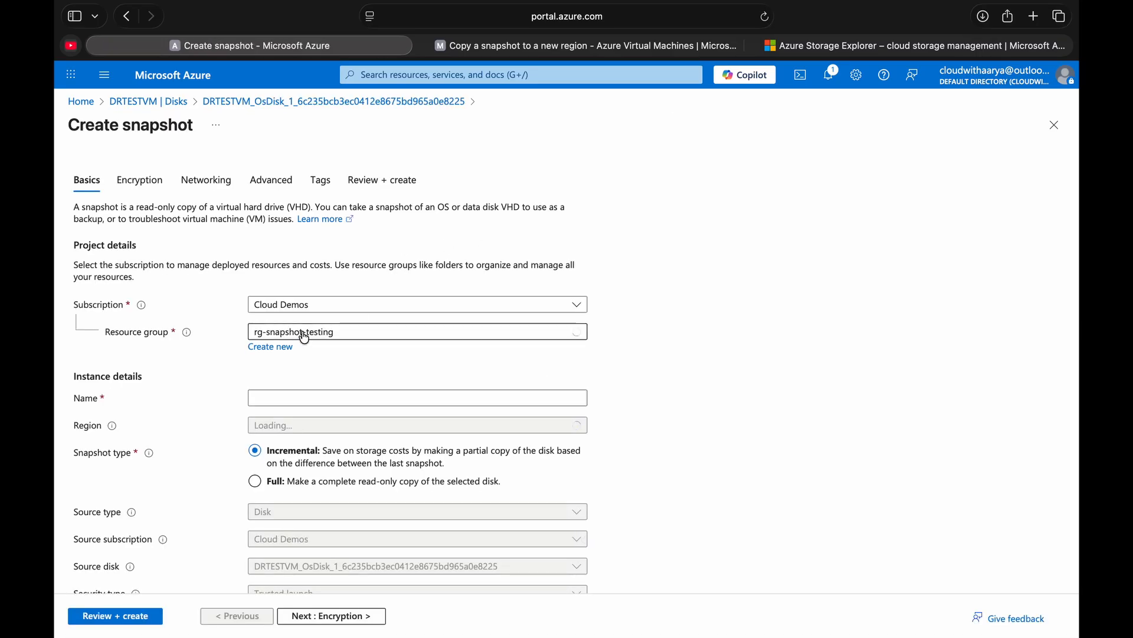
pyautogui.click(296, 398)
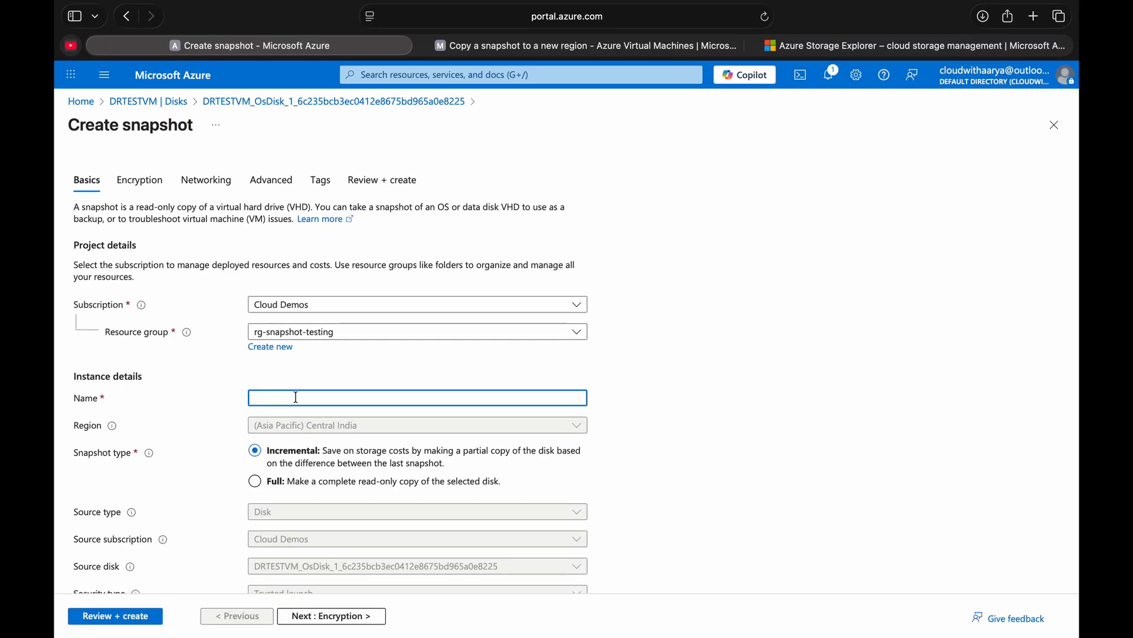
pyautogui.write('dr-snapshot-full')
pyautogui.scroll(-2, 280, 419)
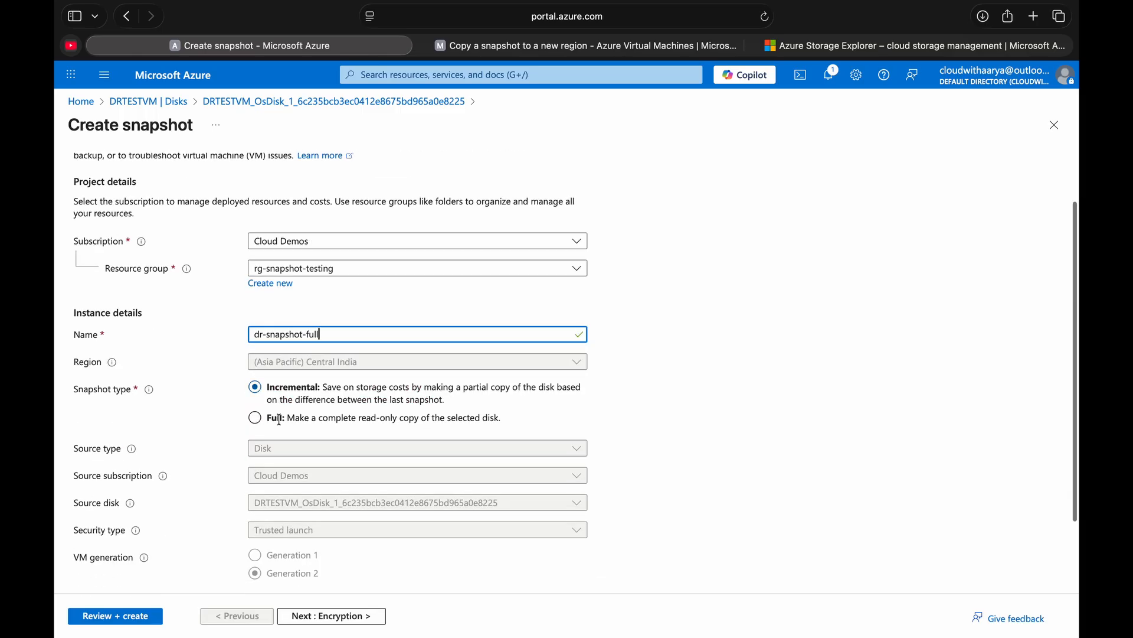
pyautogui.click(257, 421)
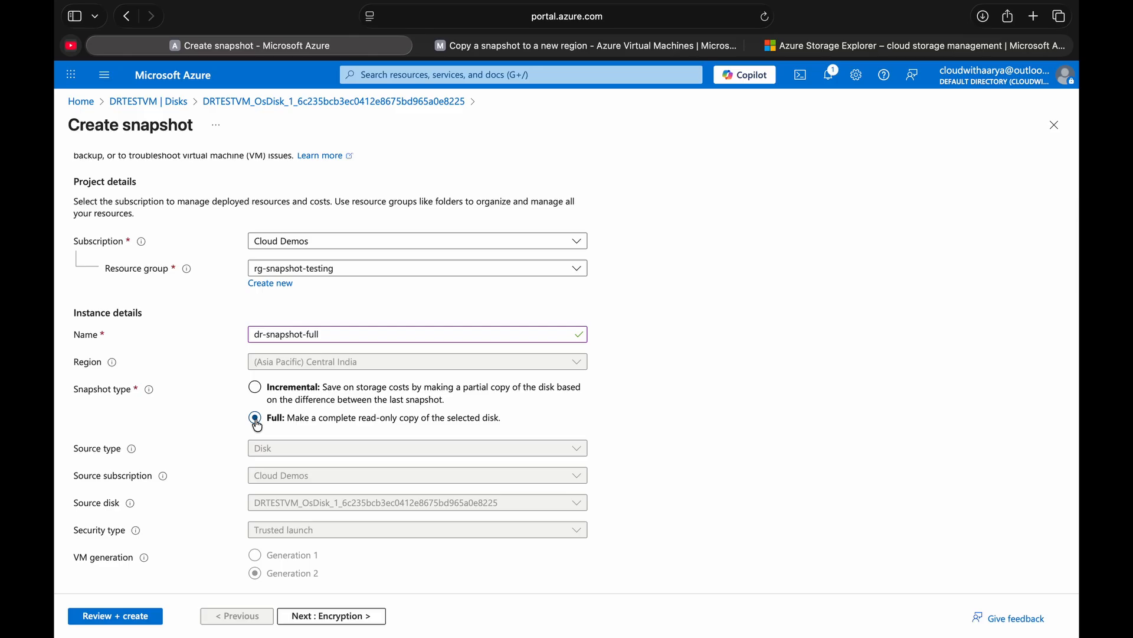
pyautogui.scroll(-3, 258, 425)
pyautogui.click(331, 553)
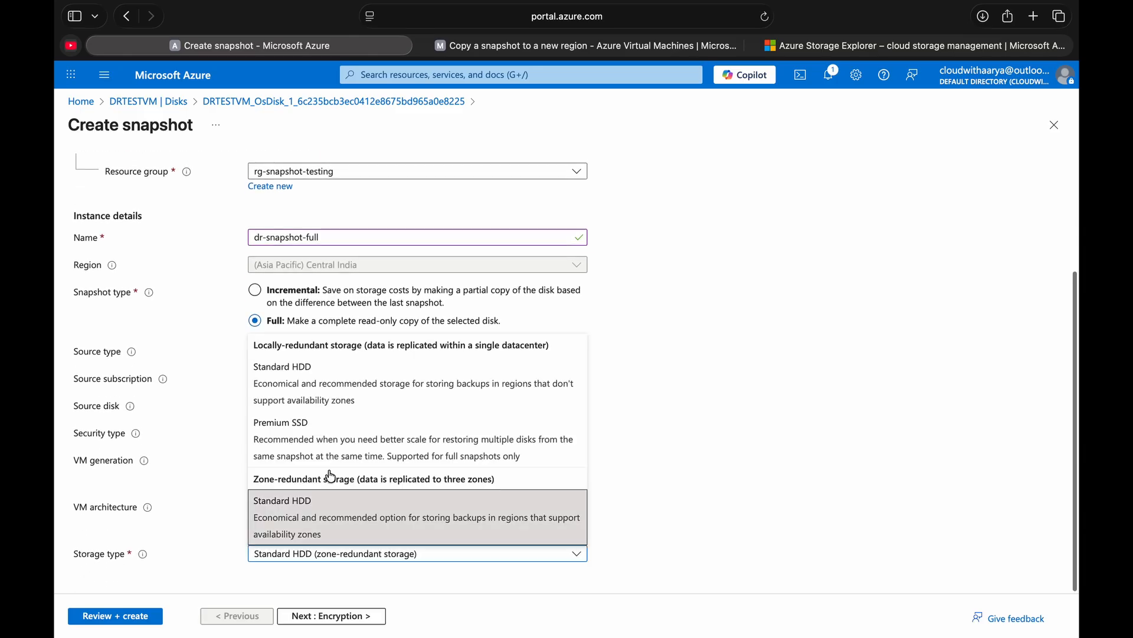
pyautogui.click(331, 384)
# - Create the dr-snapshot-full snapshot, open the deployed resource, and check the region and type options for copying it
pyautogui.click(132, 615)
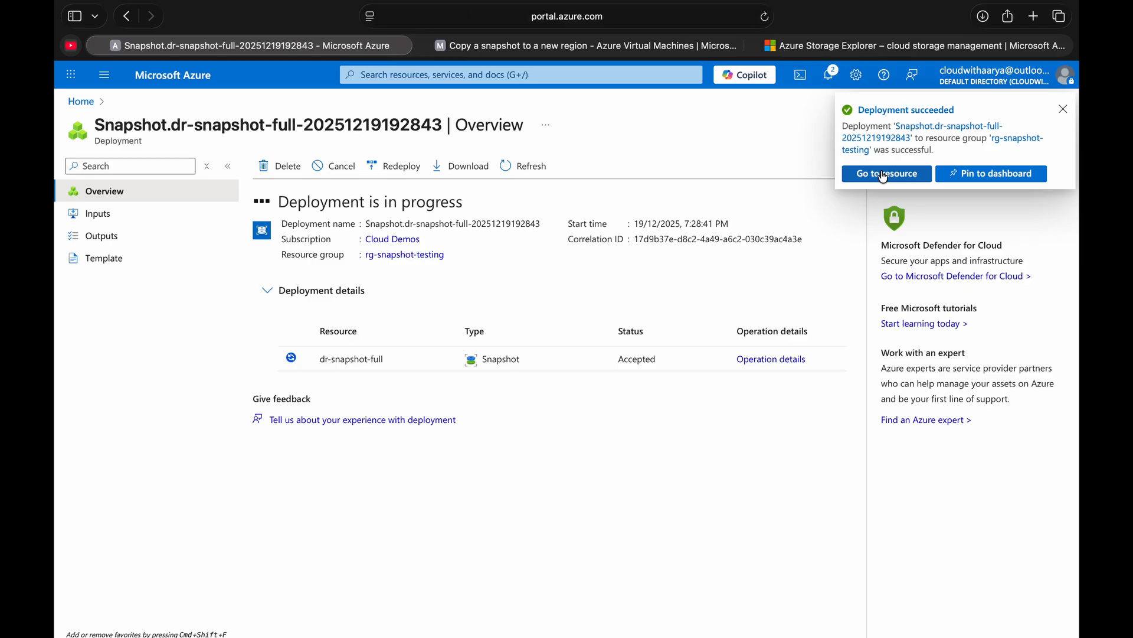
pyautogui.click(874, 173)
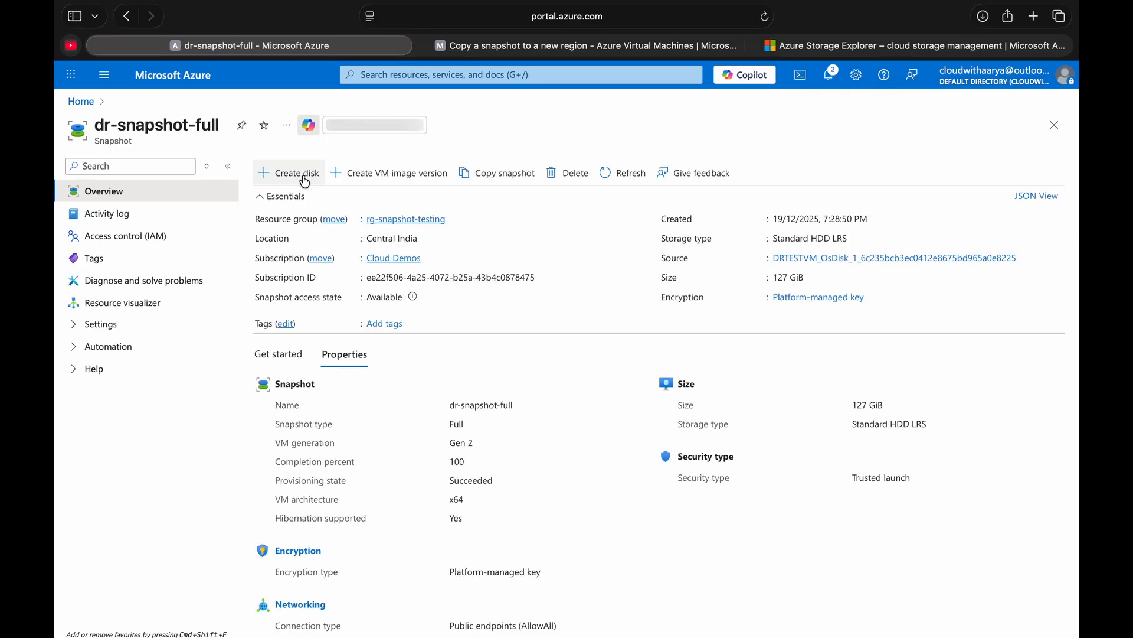
pyautogui.click(487, 178)
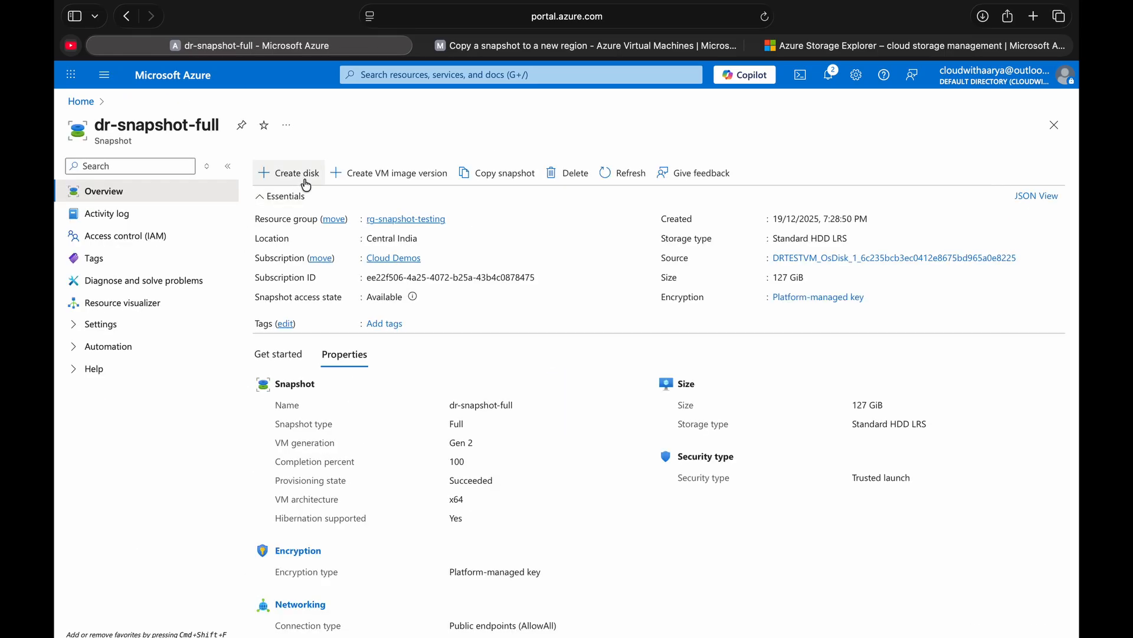
# - Configure a managed disk from dr-snapshot-full named osdisk-dr-full with no infrastructure redundancy required
pyautogui.click(304, 179)
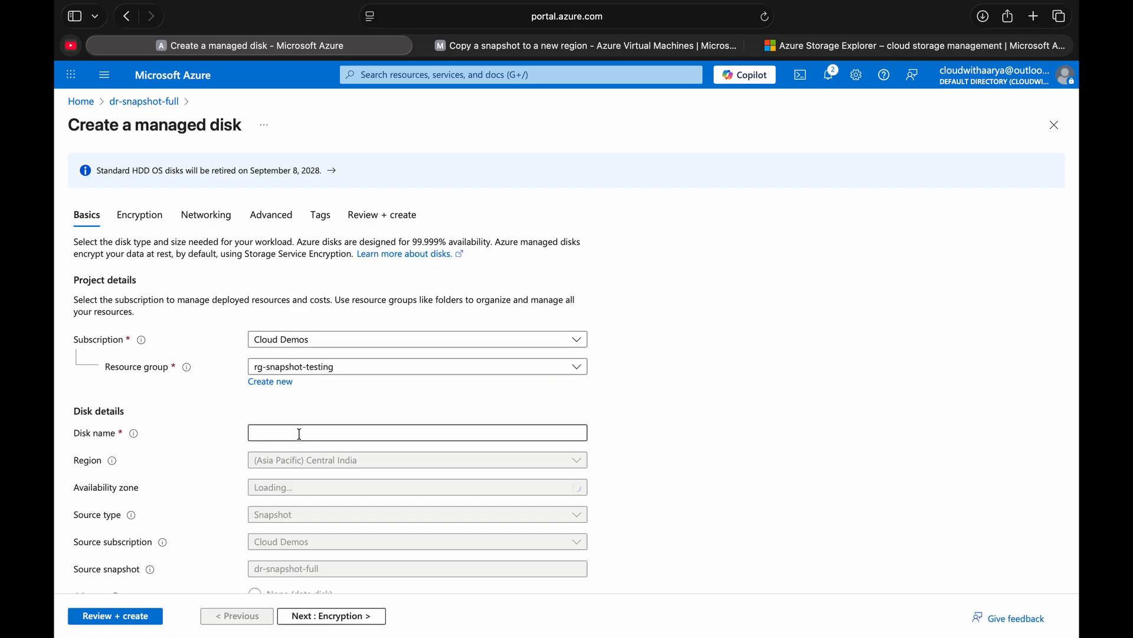
pyautogui.click(300, 434)
pyautogui.write('disk')
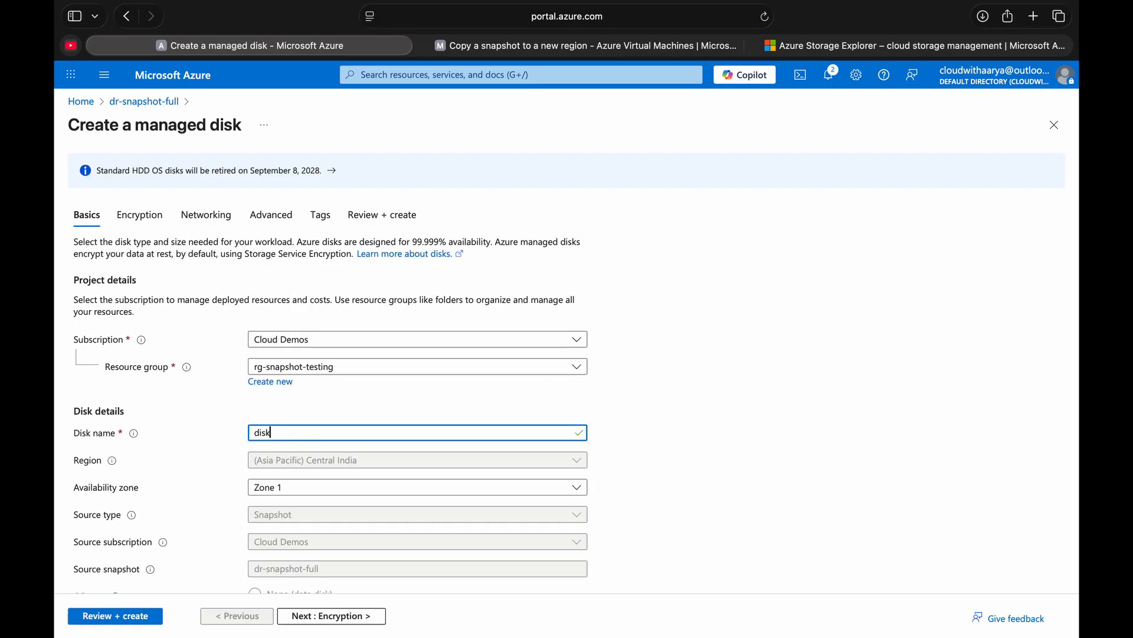
pyautogui.write('-dr-full')
pyautogui.click(256, 432)
pyautogui.write('os')
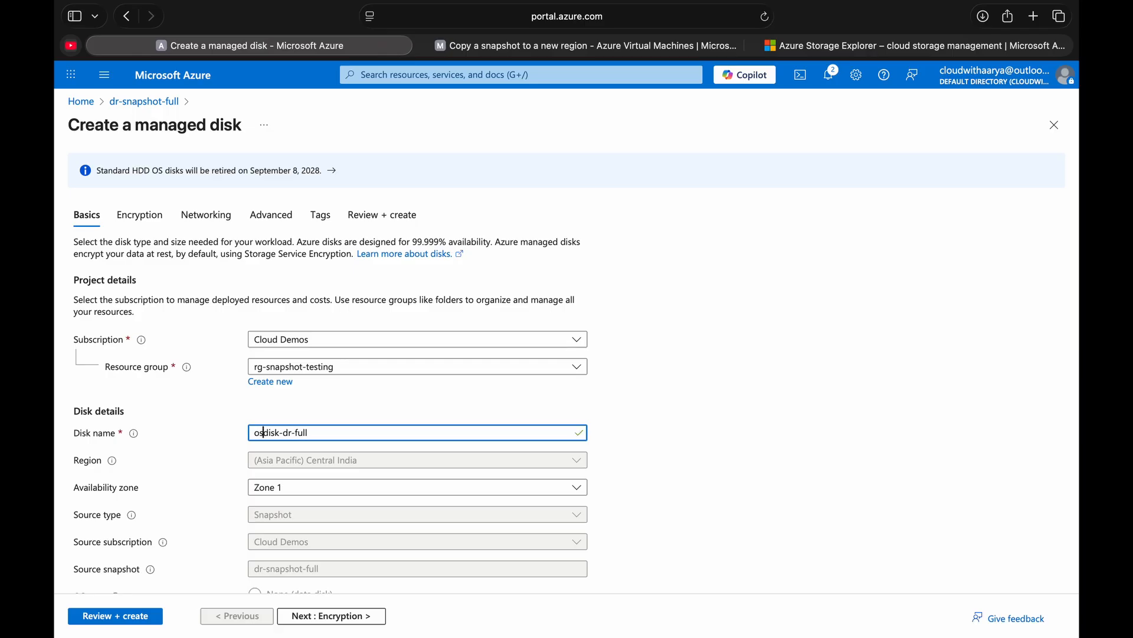
pyautogui.click(286, 488)
pyautogui.click(281, 507)
pyautogui.scroll(-5, 278, 502)
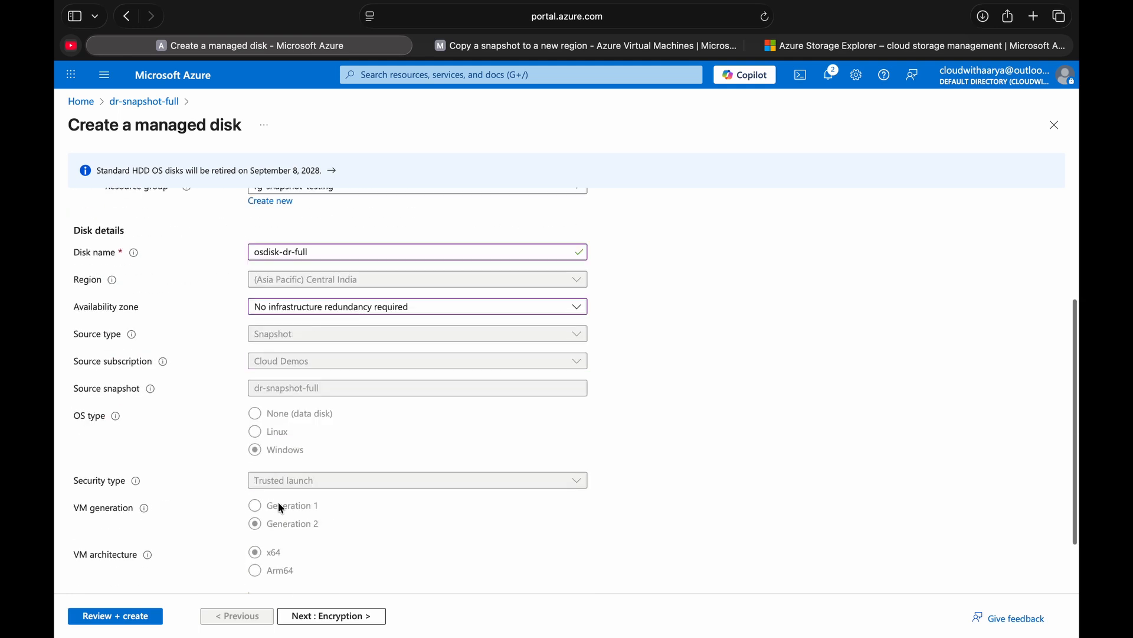
# - Review and create the managed disk, open the deployed osdisk-dr-full resource, and check its location
pyautogui.click(121, 620)
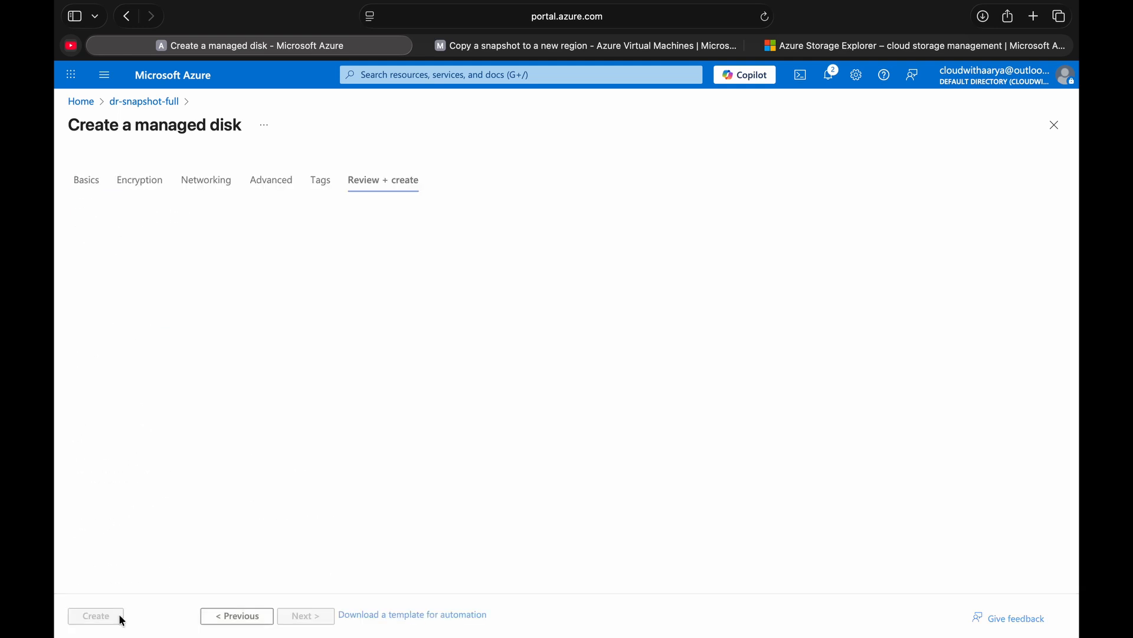
pyautogui.click(105, 619)
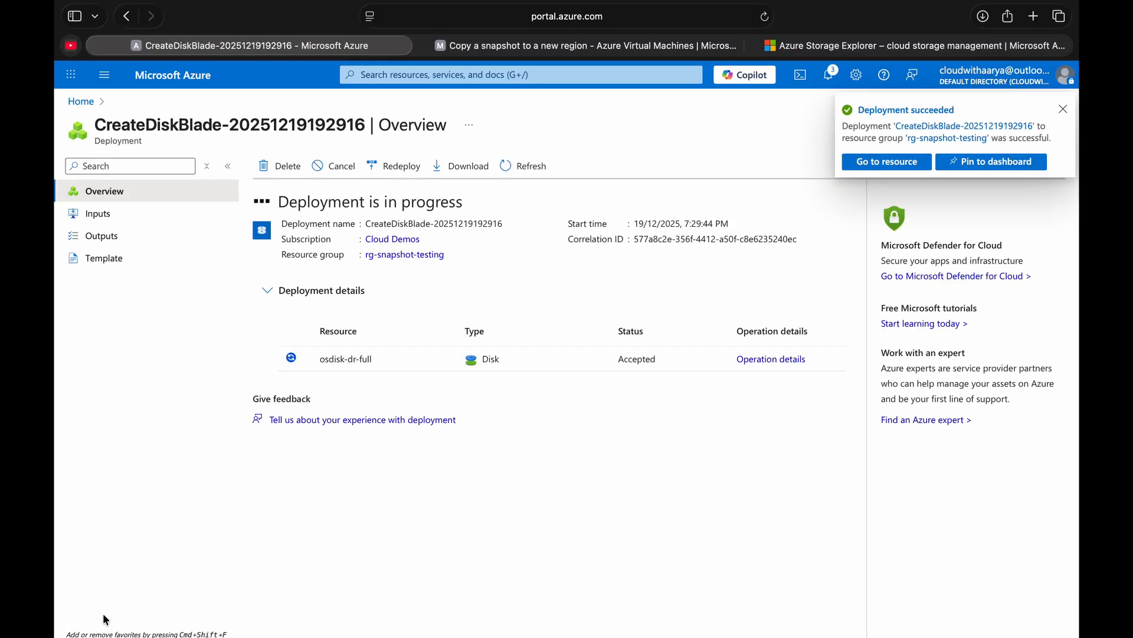
pyautogui.click(329, 353)
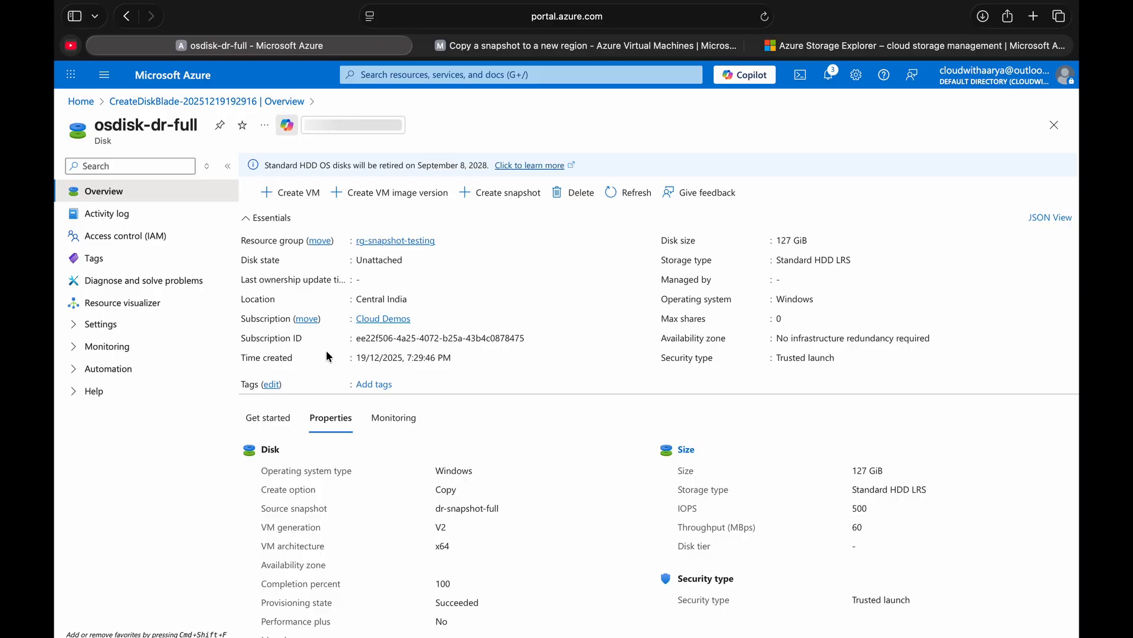
pyautogui.tripleClick(372, 297)
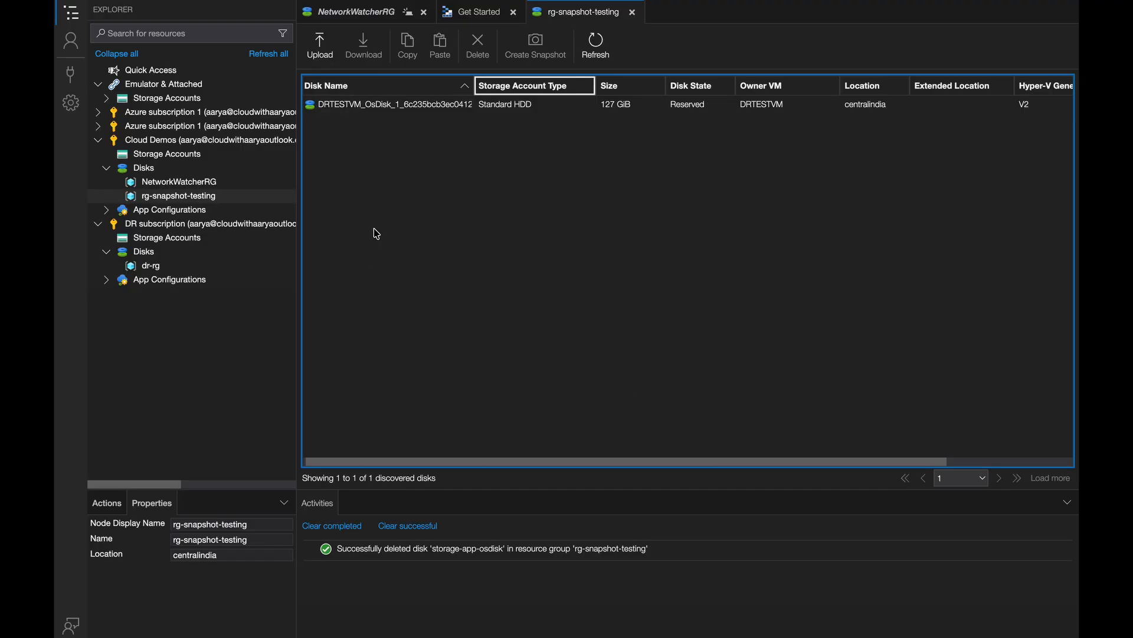
# - Switch to Azure Storage Explorer, refresh the rg-snapshot-testing disk list, and copy the osdisk-dr-full disk
pyautogui.click(687, 108)
pyautogui.click(593, 46)
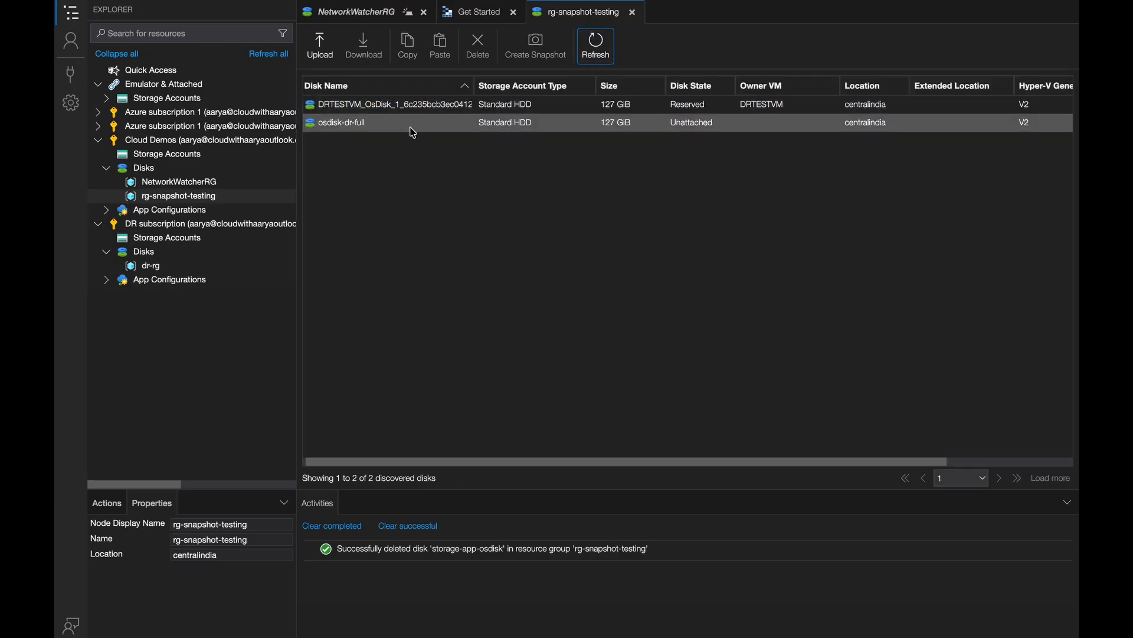
pyautogui.click(403, 126)
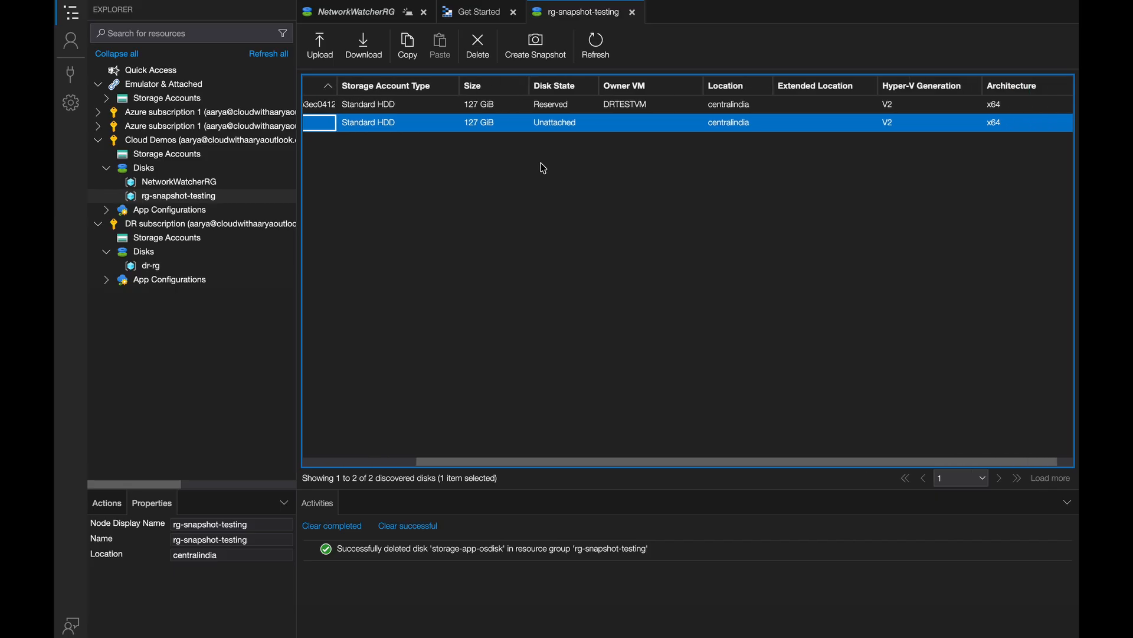
pyautogui.hscroll(-3, 543, 168)
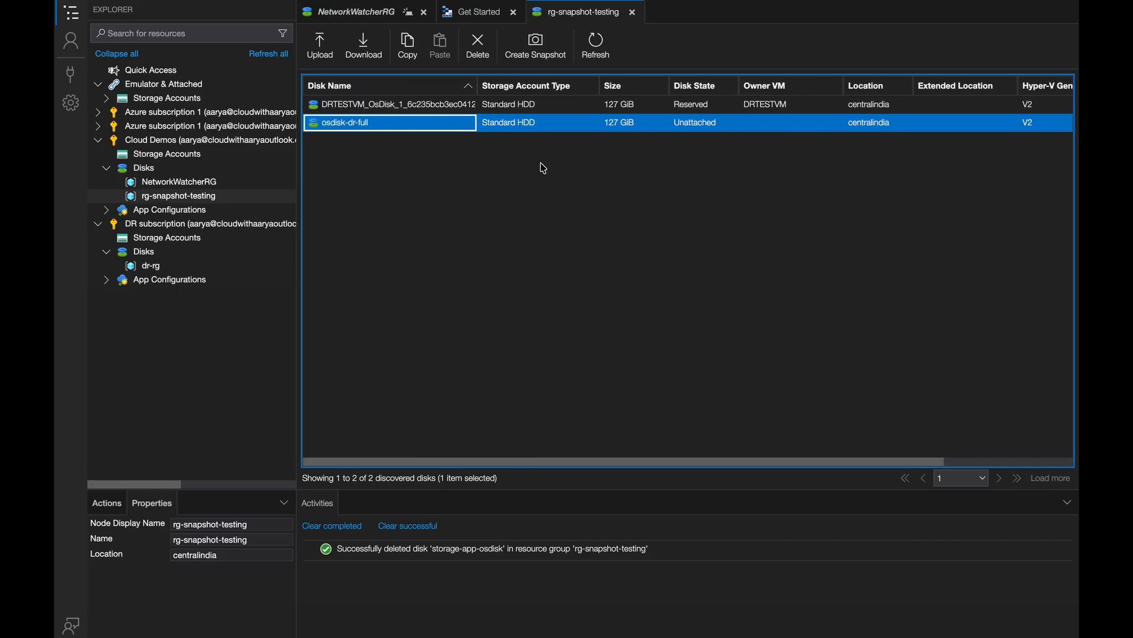
pyautogui.click(406, 47)
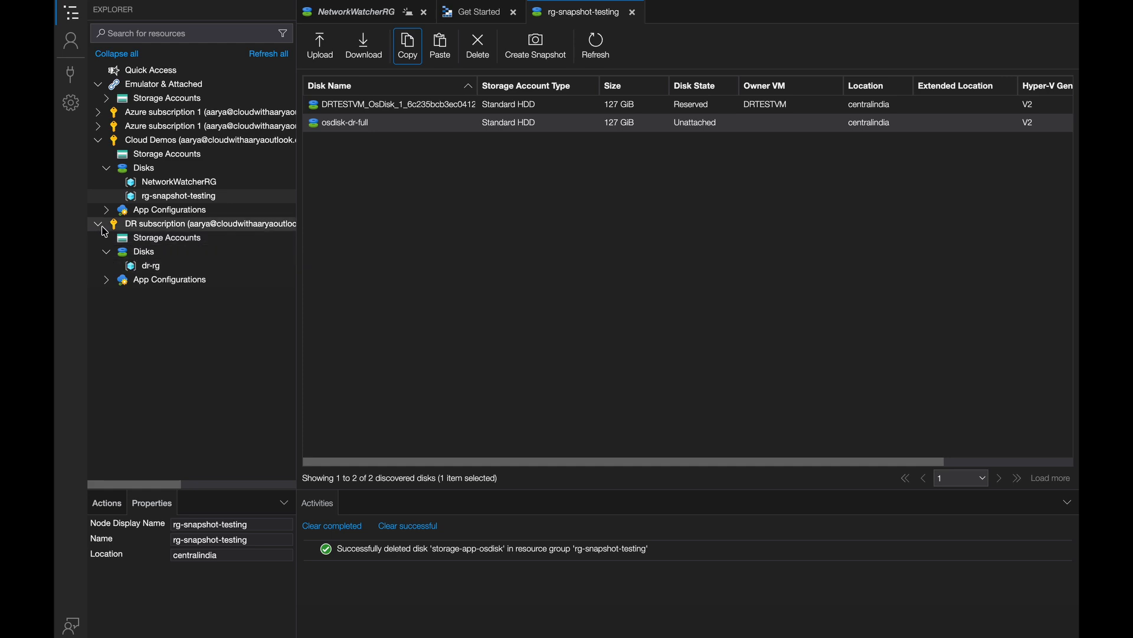
# - Open the dr-rg disk list under DR subscription and start pasting the copied disk there
pyautogui.click(98, 141)
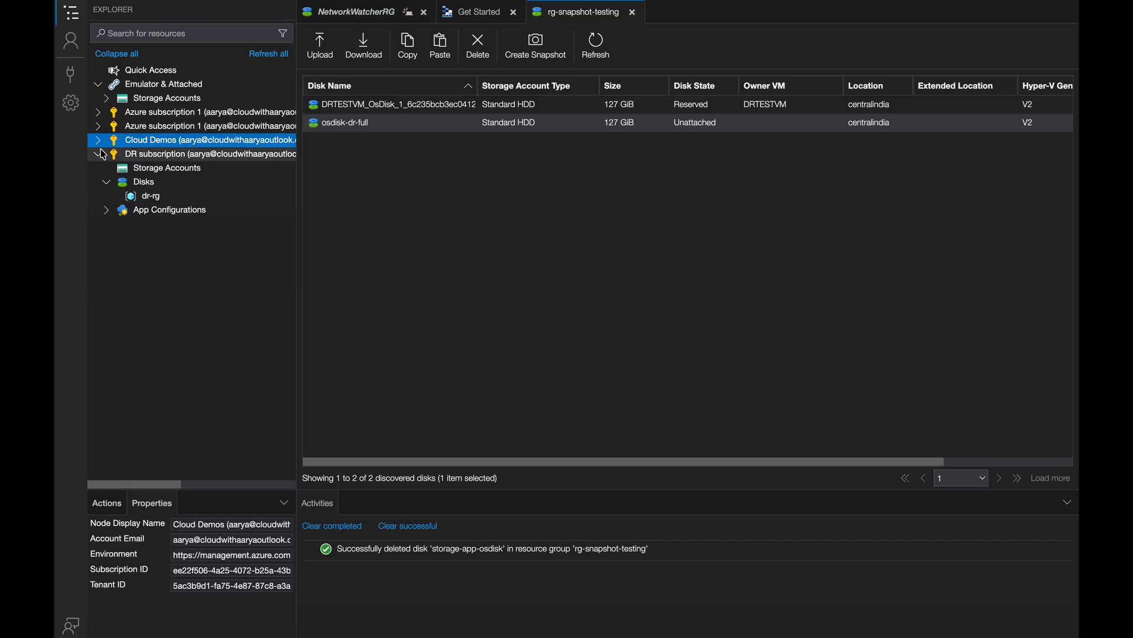
pyautogui.click(160, 201)
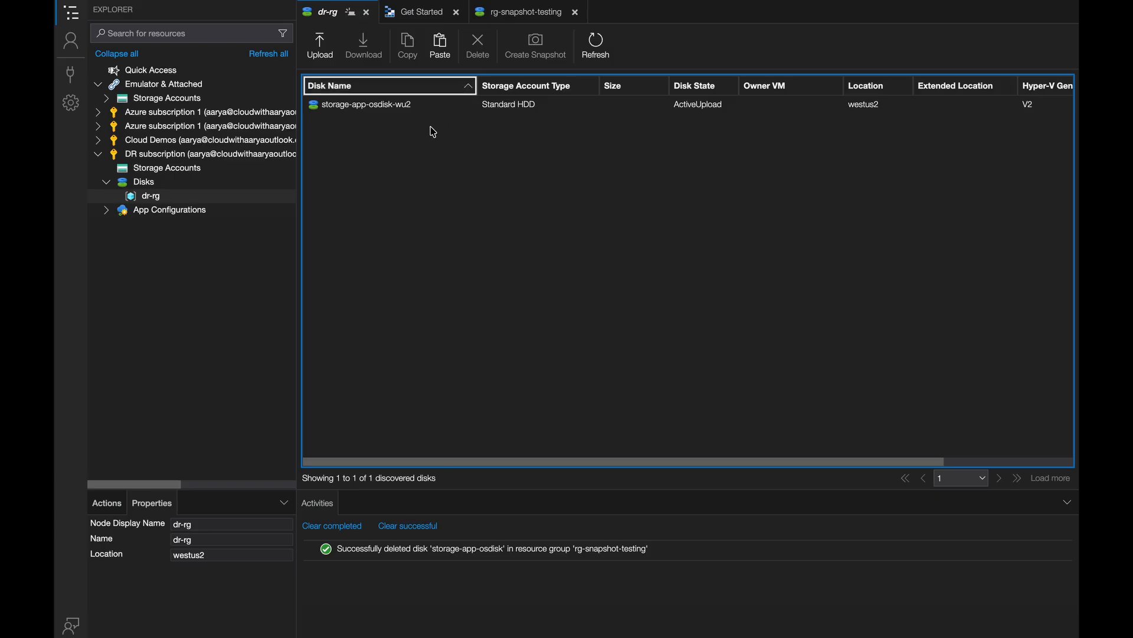
pyautogui.click(441, 47)
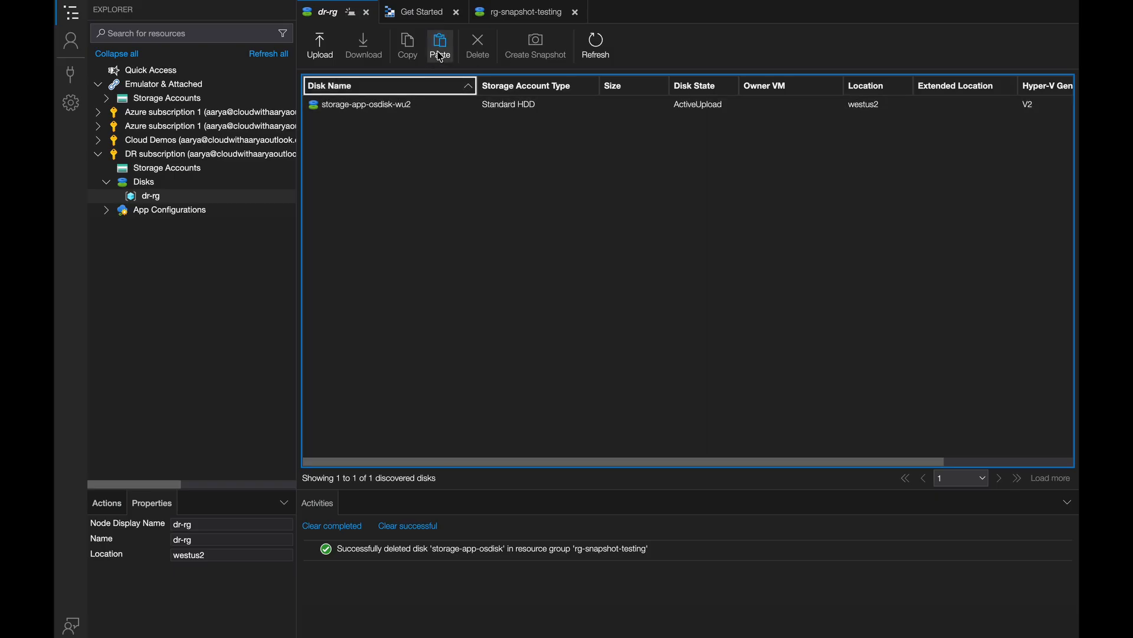
pyautogui.click(699, 459)
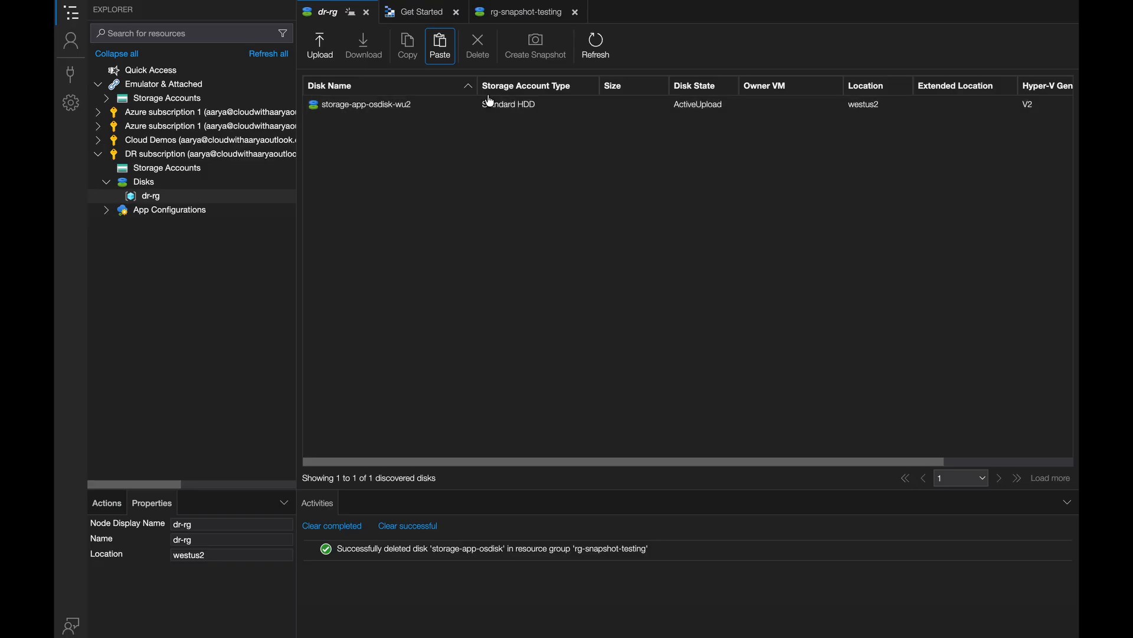
pyautogui.click(444, 51)
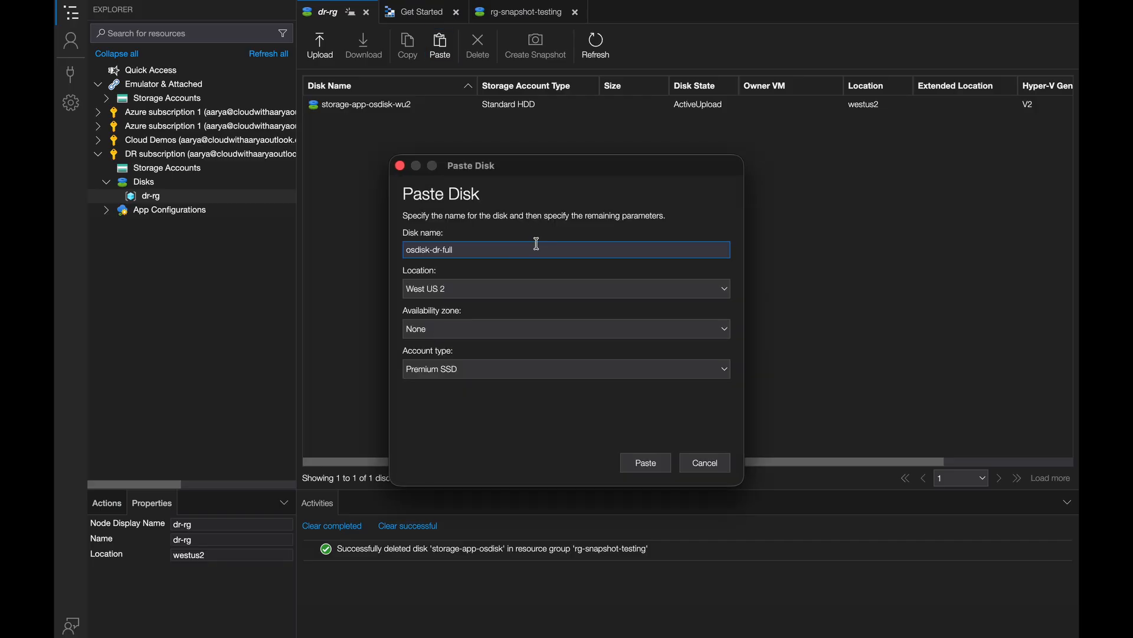
# - Paste the disk as osdisk-dr-full-wu2 in West US 2 with the Standard HDD account type and check the copy activity
pyautogui.write('-wu2')
pyautogui.click(488, 290)
pyautogui.scroll(10, 542, 86)
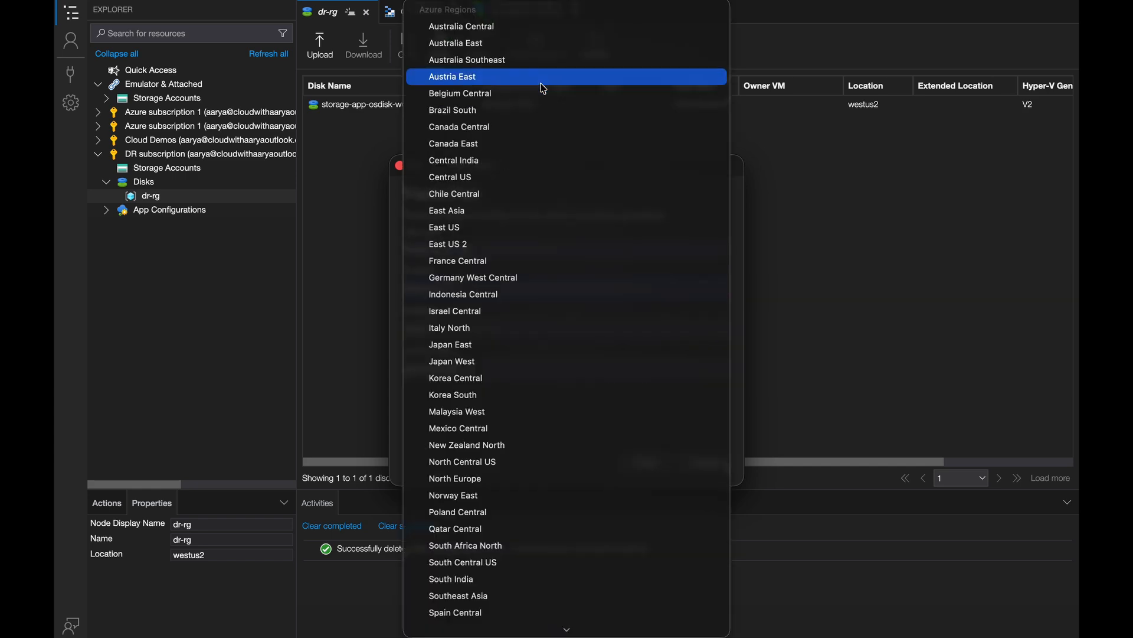
pyautogui.scroll(-5, 543, 88)
pyautogui.click(438, 611)
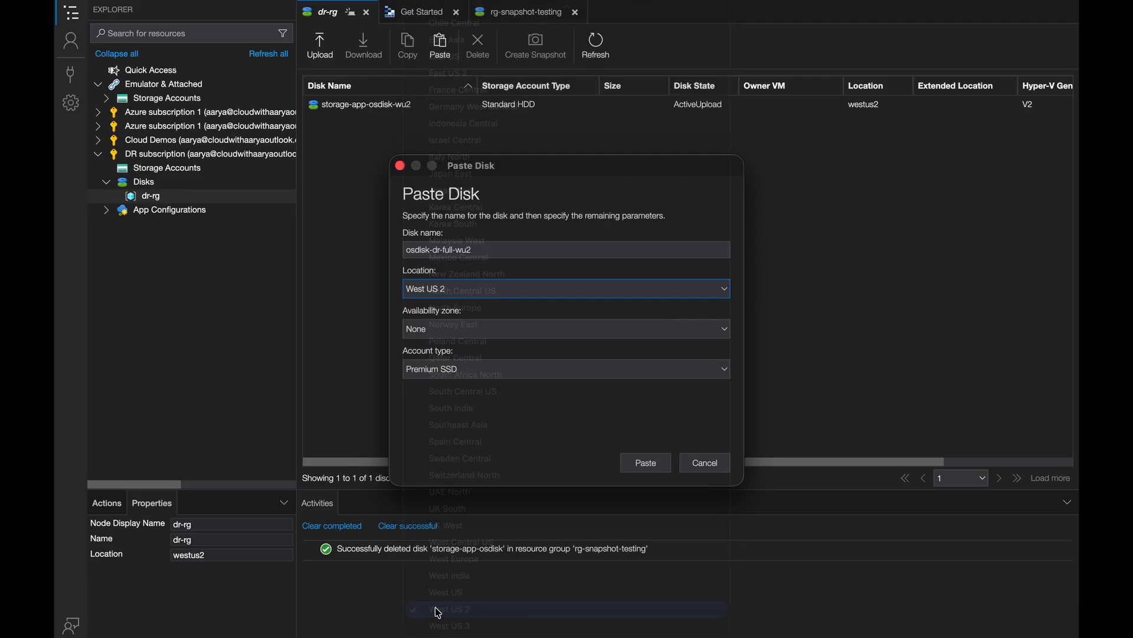
pyautogui.click(465, 369)
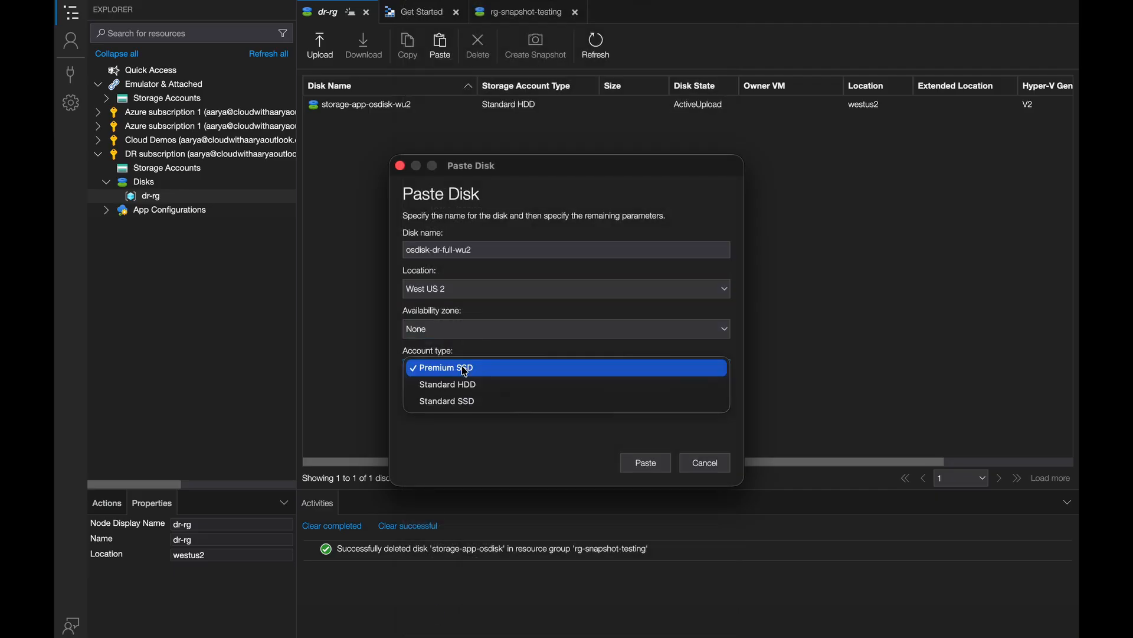
pyautogui.click(465, 385)
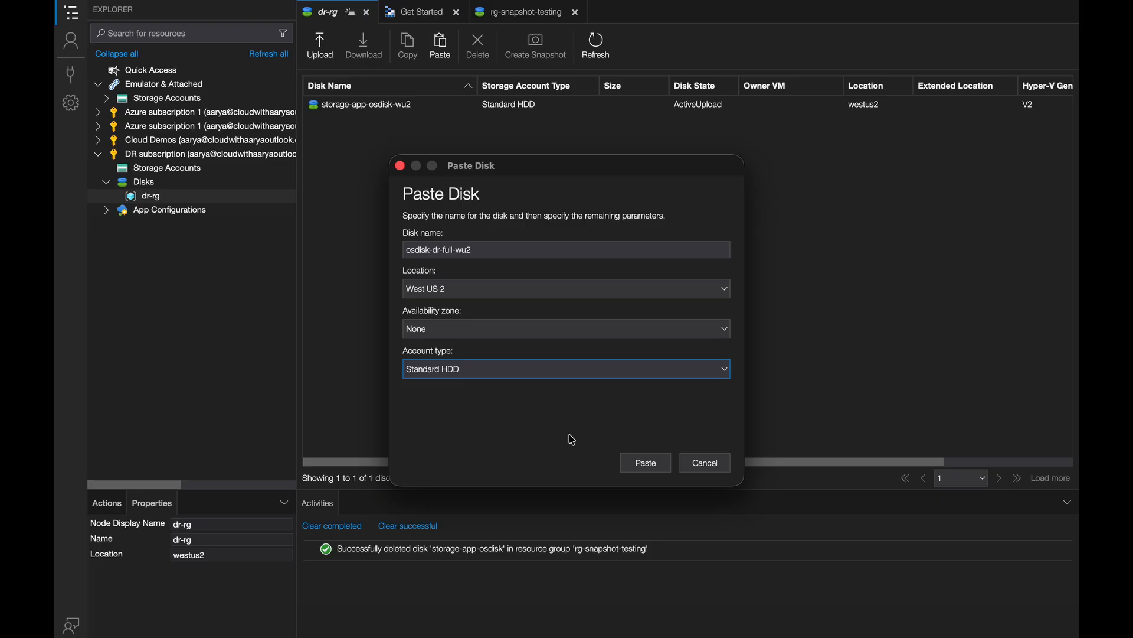
pyautogui.click(643, 468)
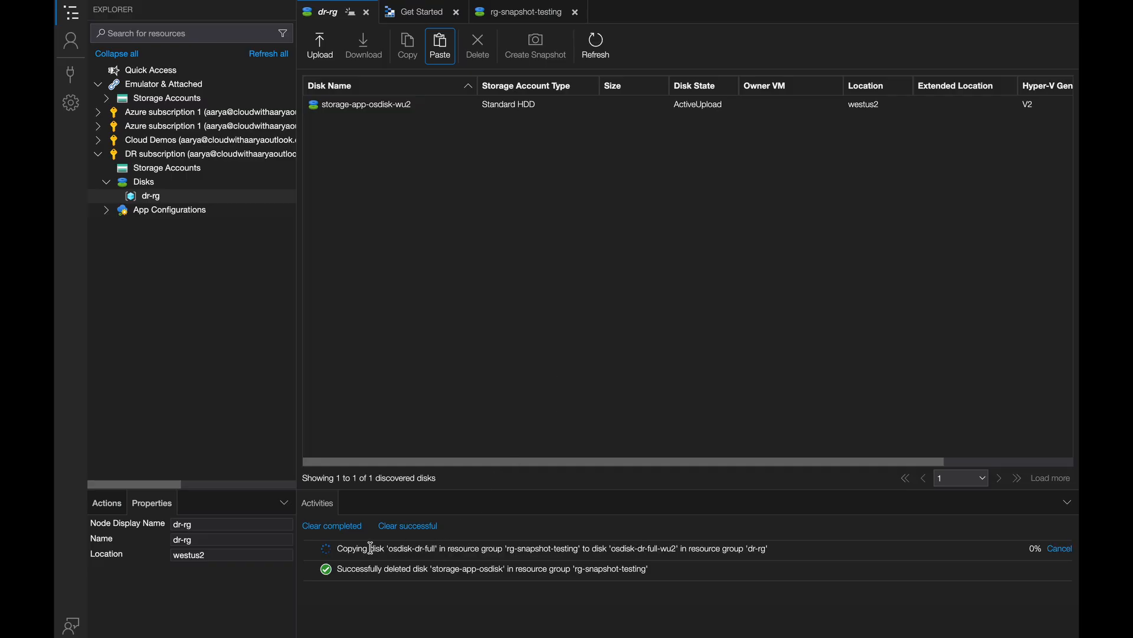
pyautogui.moveTo(337, 548); pyautogui.dragTo(481, 548)
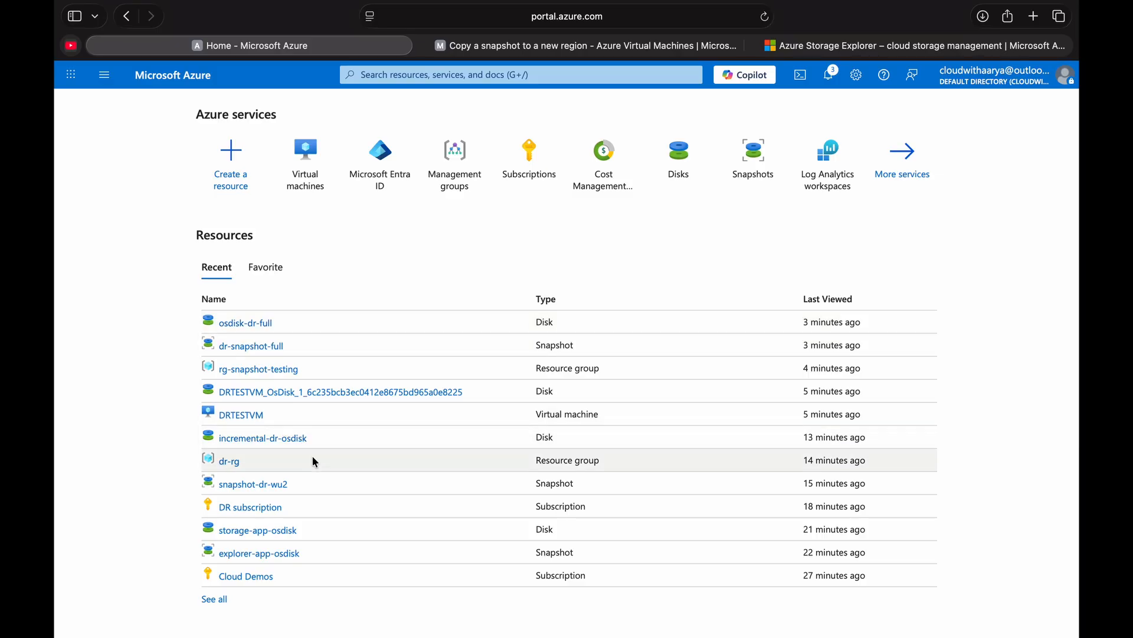
# - Switch to the Azure portal, open the snapshot-dr-wu2 snapshot, and check its snapshot type and location
pyautogui.click(259, 485)
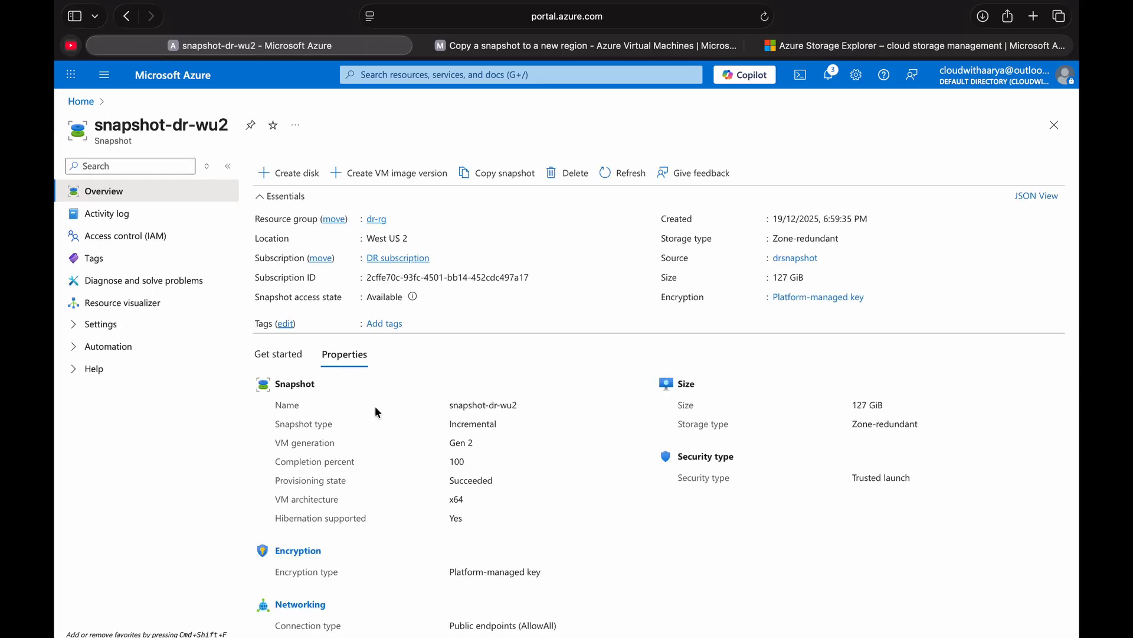
pyautogui.doubleClick(461, 423)
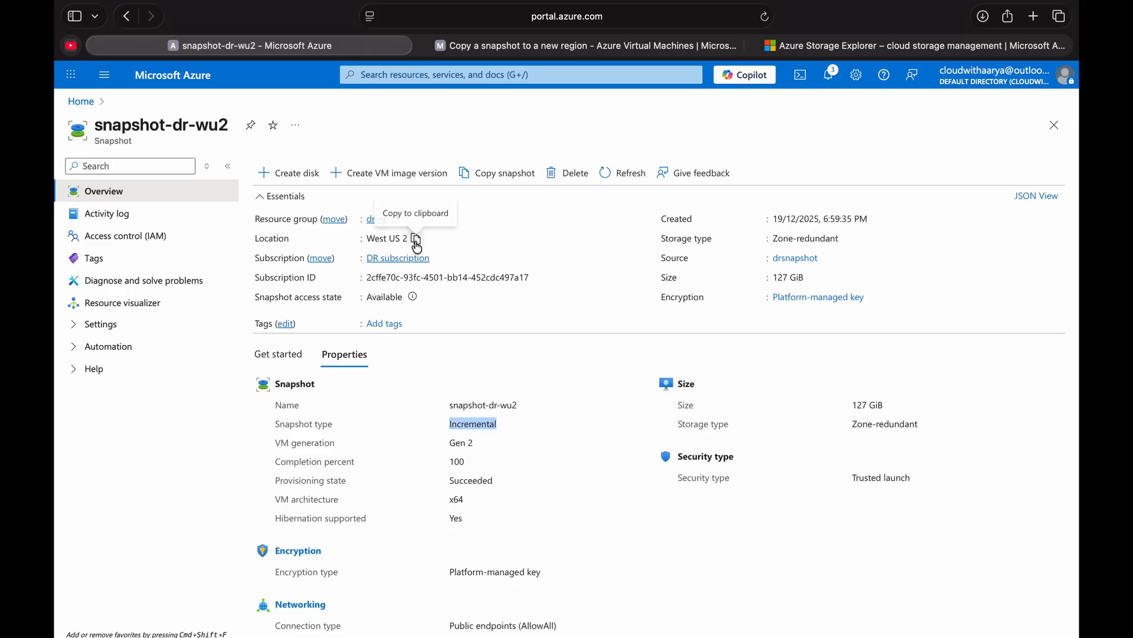
pyautogui.click(417, 240)
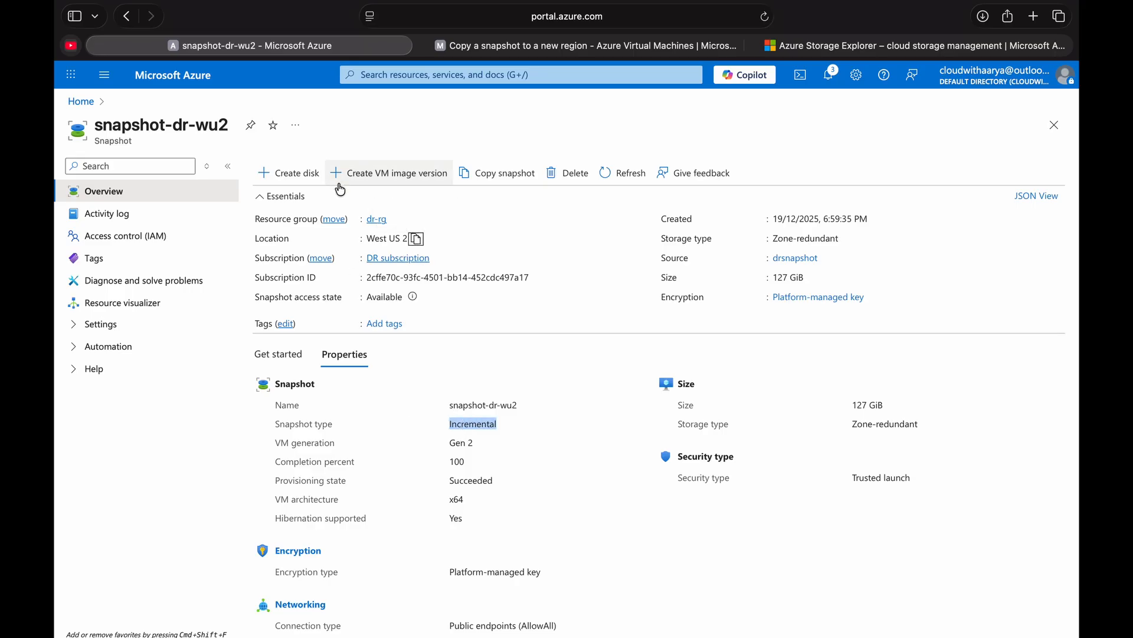
# - Configure a managed disk from snapshot-dr-wu2 named osdisk-wu2-incremental with no infrastructure redundancy required
pyautogui.click(294, 176)
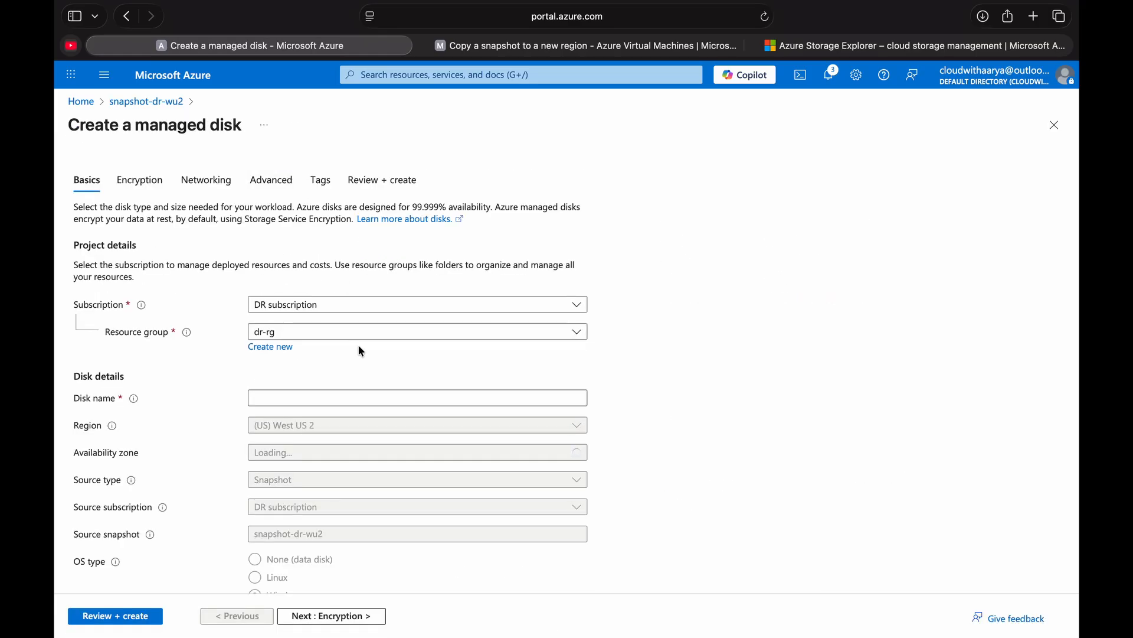
pyautogui.click(317, 435)
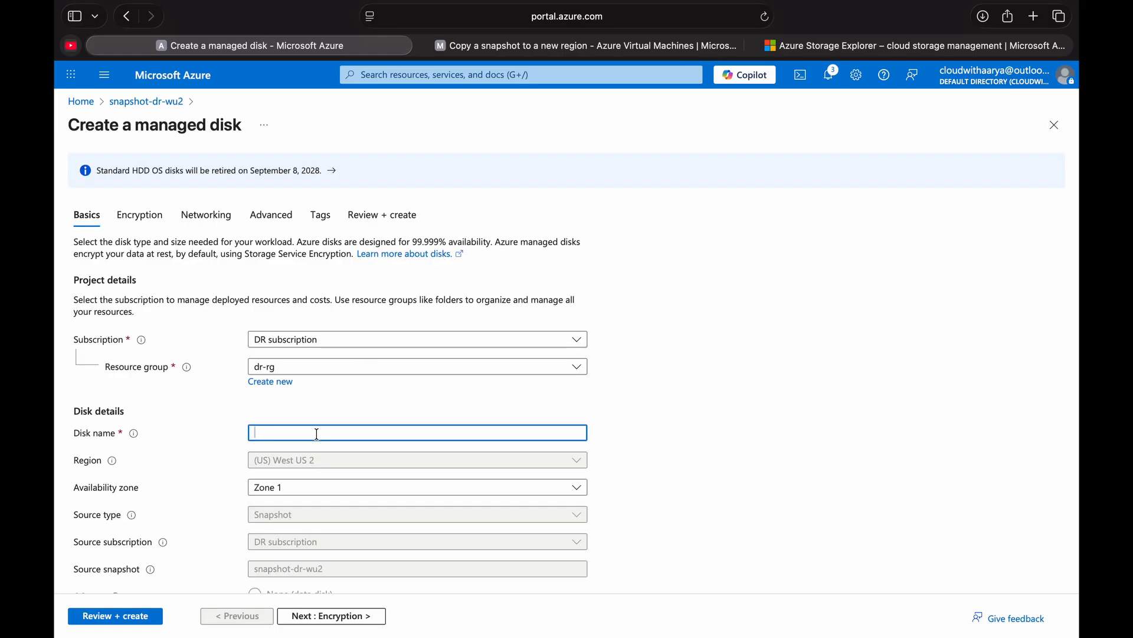
pyautogui.write('osdisk-wu2-incremental')
pyautogui.click(275, 490)
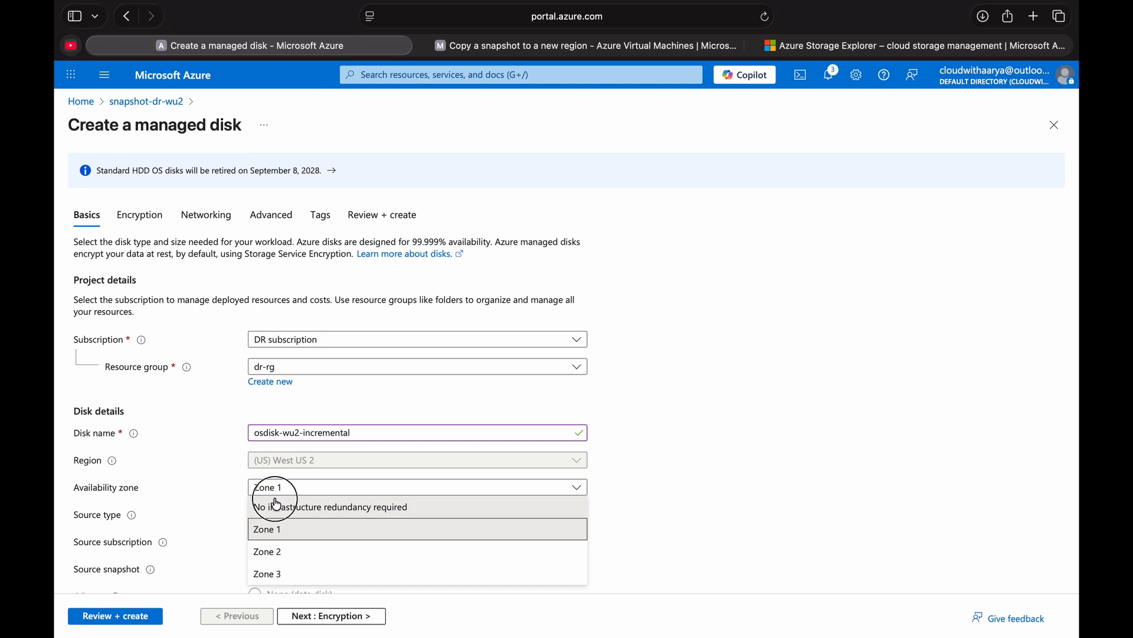
pyautogui.click(277, 506)
pyautogui.scroll(-5, 276, 501)
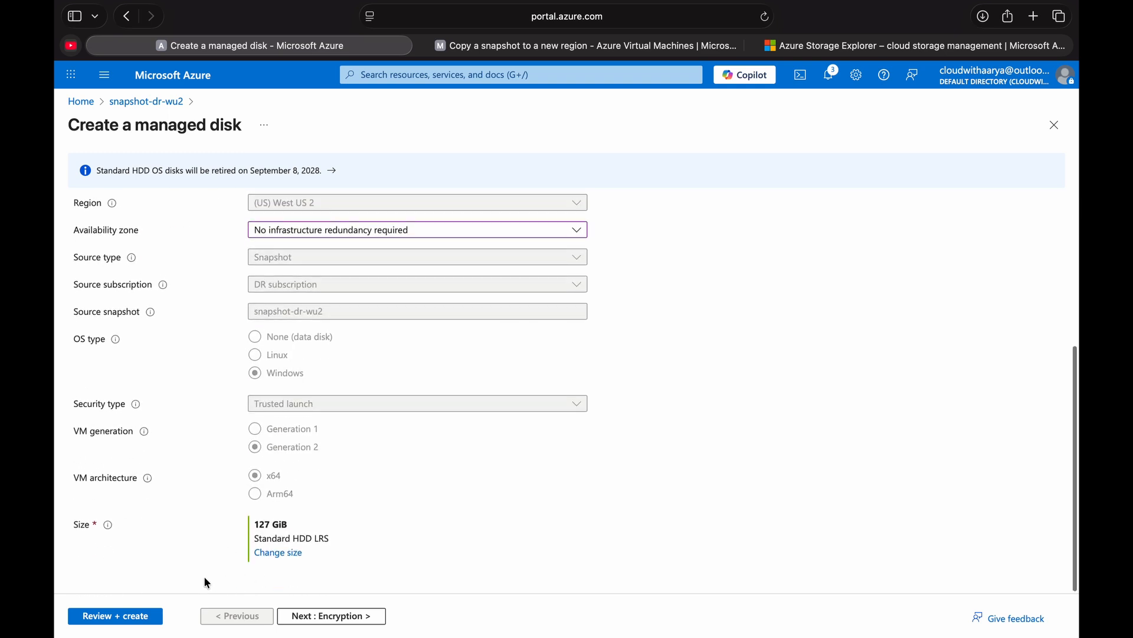
# - Review and create the managed disk, and switch to Azure Storage Explorer to check the disk copy progress
pyautogui.click(149, 614)
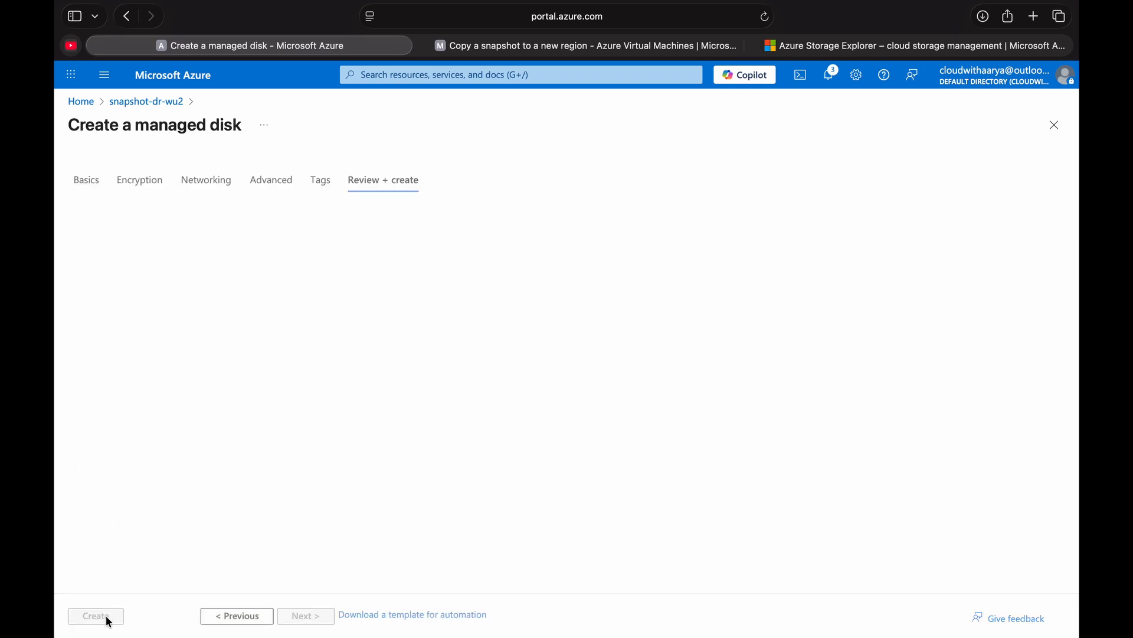
pyautogui.click(96, 616)
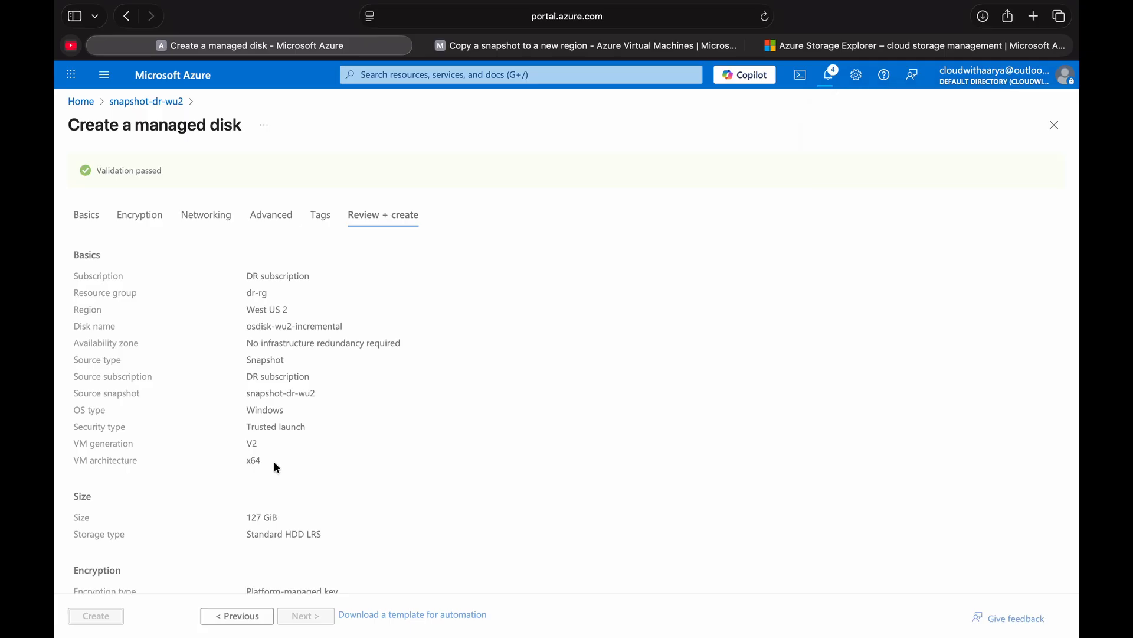
pyautogui.hotkey('ctrl', 'Up')
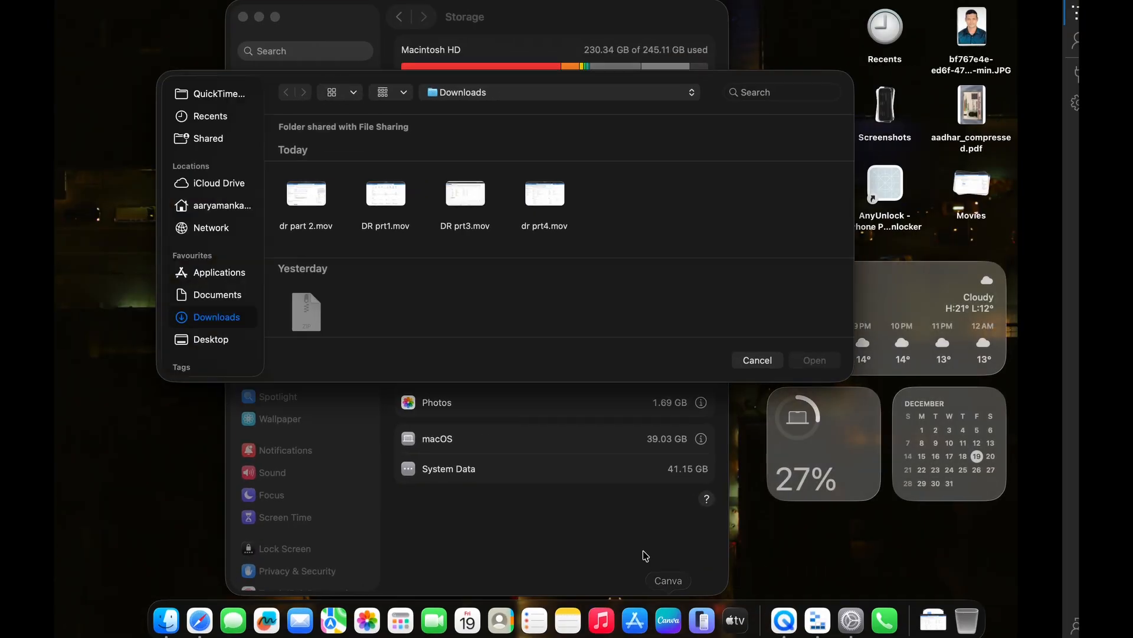
pyautogui.hotkey('ctrl', 'Right')
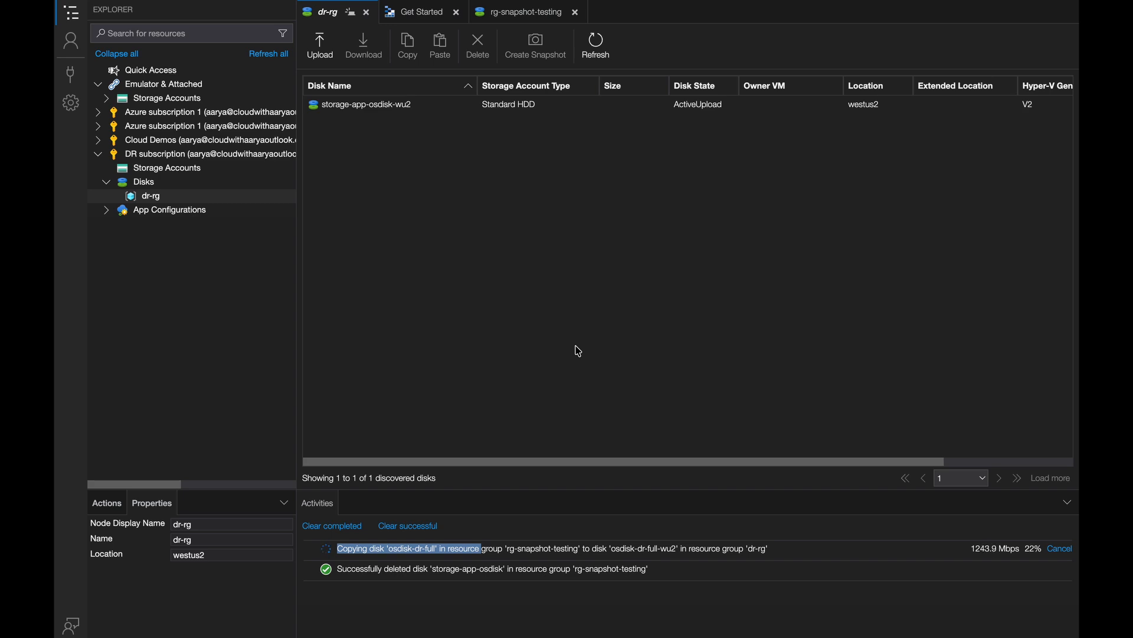
# - Return to the Azure portal and open the deployed osdisk-wu2-incremental disk
pyautogui.hotkey('ctrl', 'Up')
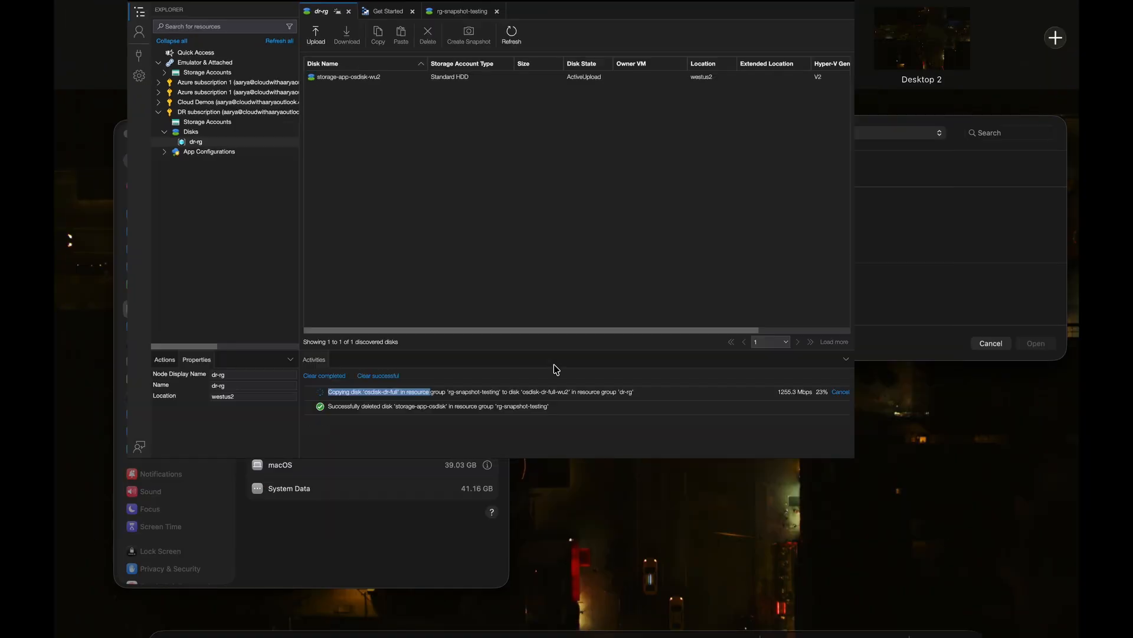
pyautogui.hotkey('ctrl', 'Up')
pyautogui.hotkey('ctrl', 'Up')
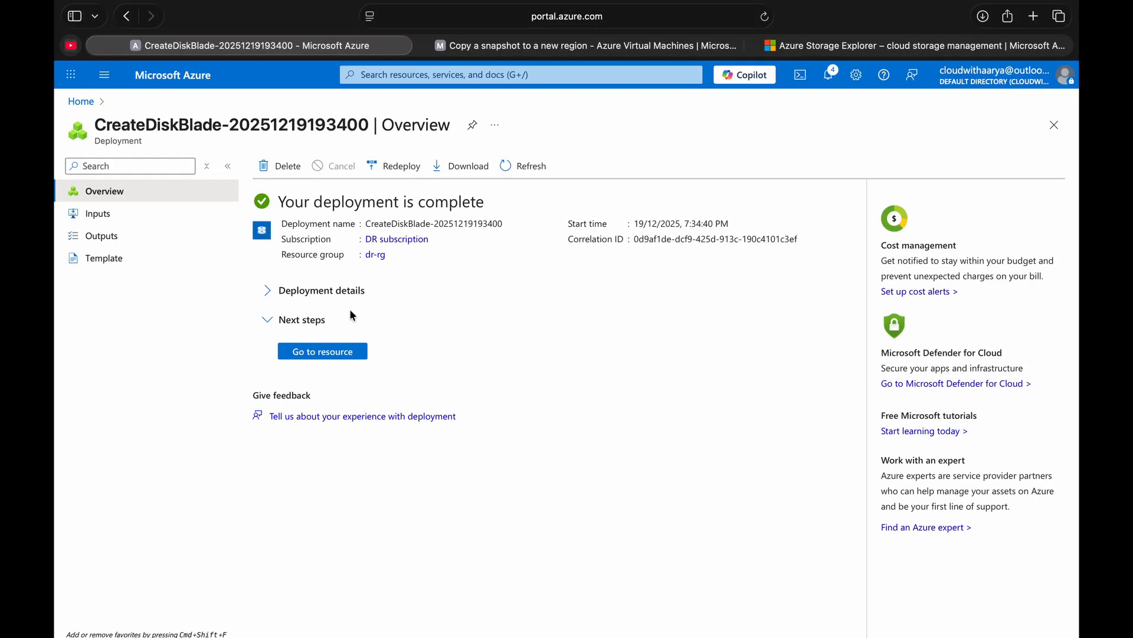
pyautogui.click(343, 354)
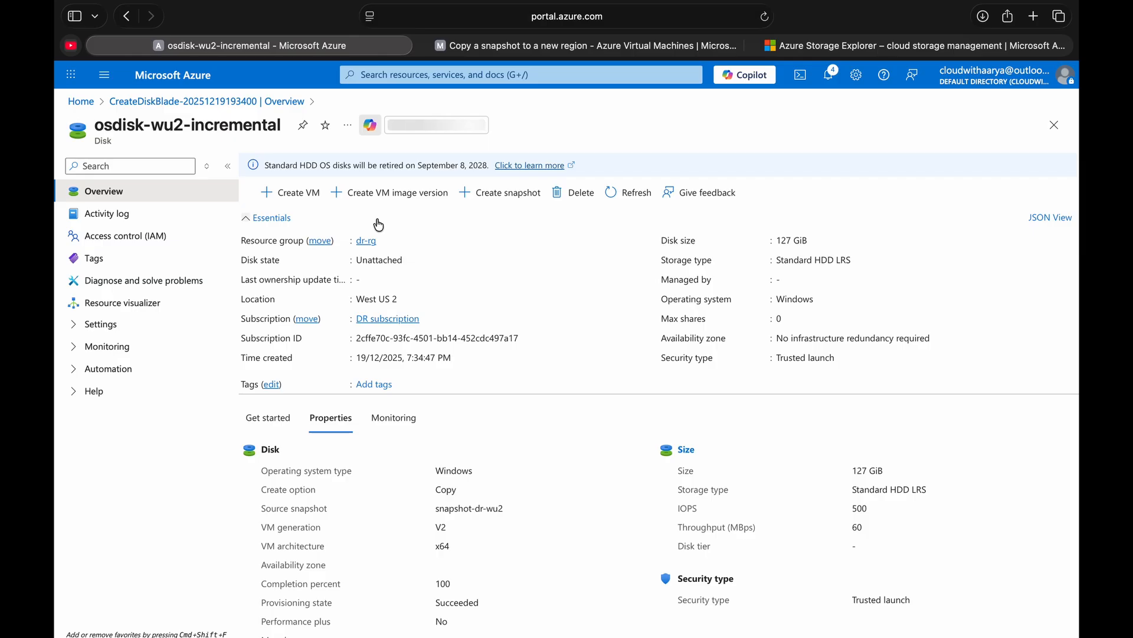
# - Start creating a virtual machine from the osdisk-wu2-incremental disk and name it incre-disk-VM
pyautogui.click(285, 200)
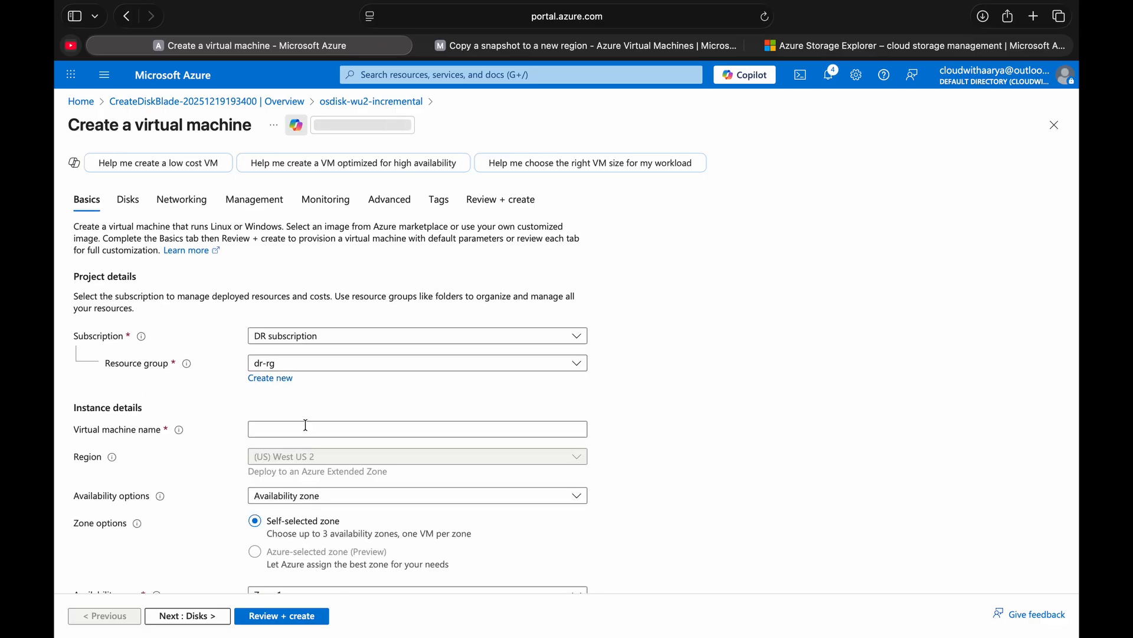
pyautogui.click(304, 428)
pyautogui.write('incre-')
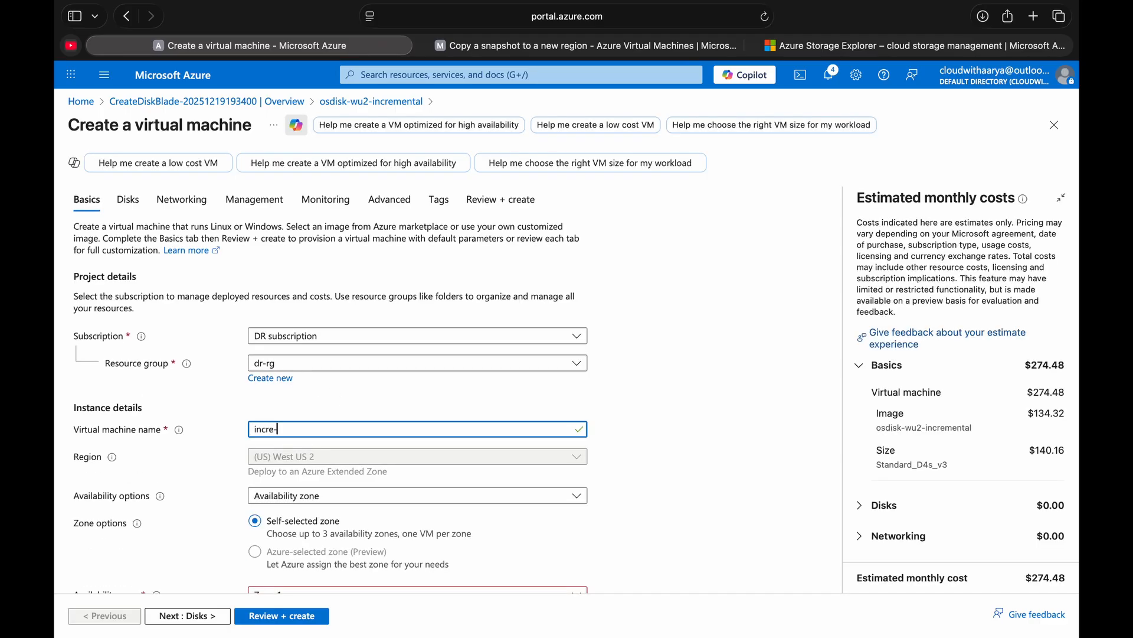
pyautogui.write('disk-VM')
pyautogui.scroll(-3, 280, 296)
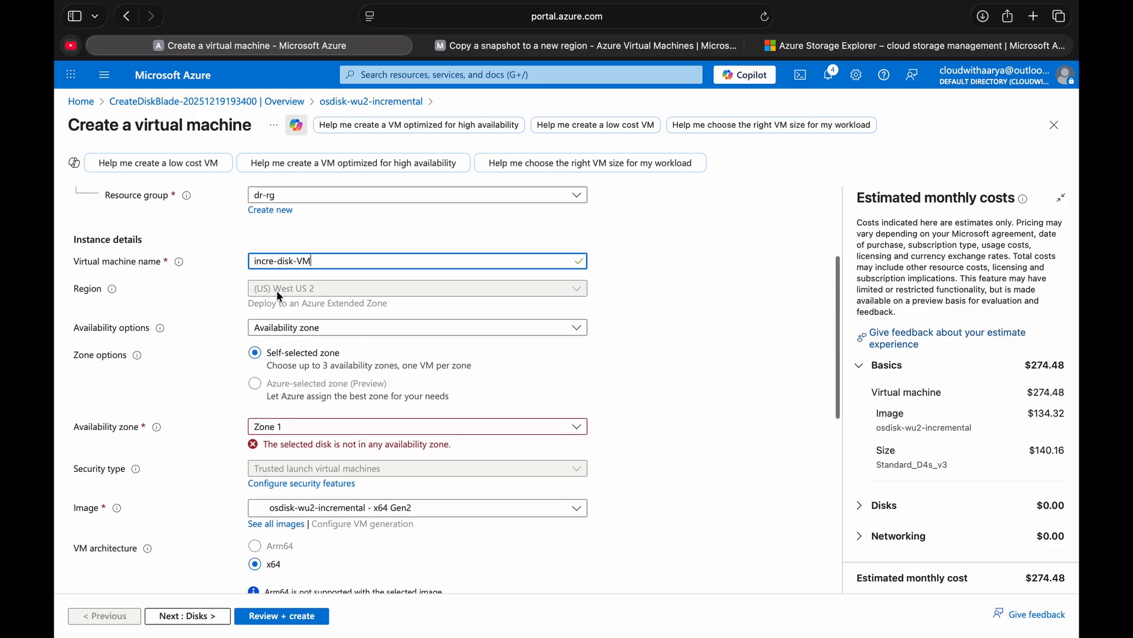
# - Set the virtual machine's availability option to No infrastructure redundancy required and its size to Standard_D2s_v3
pyautogui.scroll(-2, 280, 297)
pyautogui.click(282, 347)
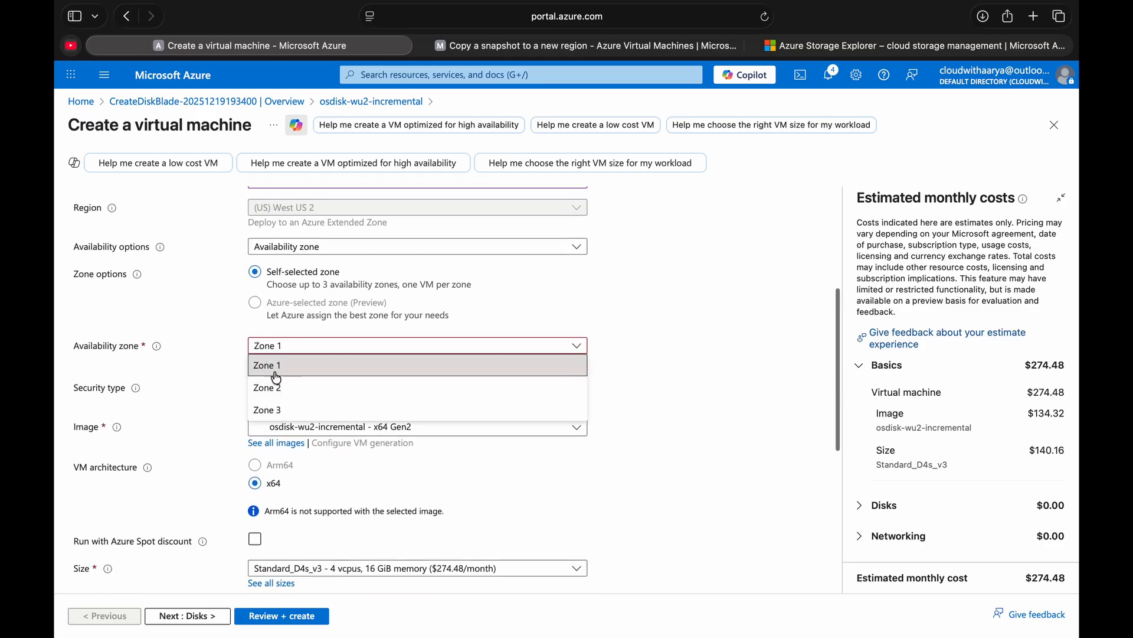
pyautogui.click(277, 371)
pyautogui.click(289, 247)
pyautogui.click(307, 263)
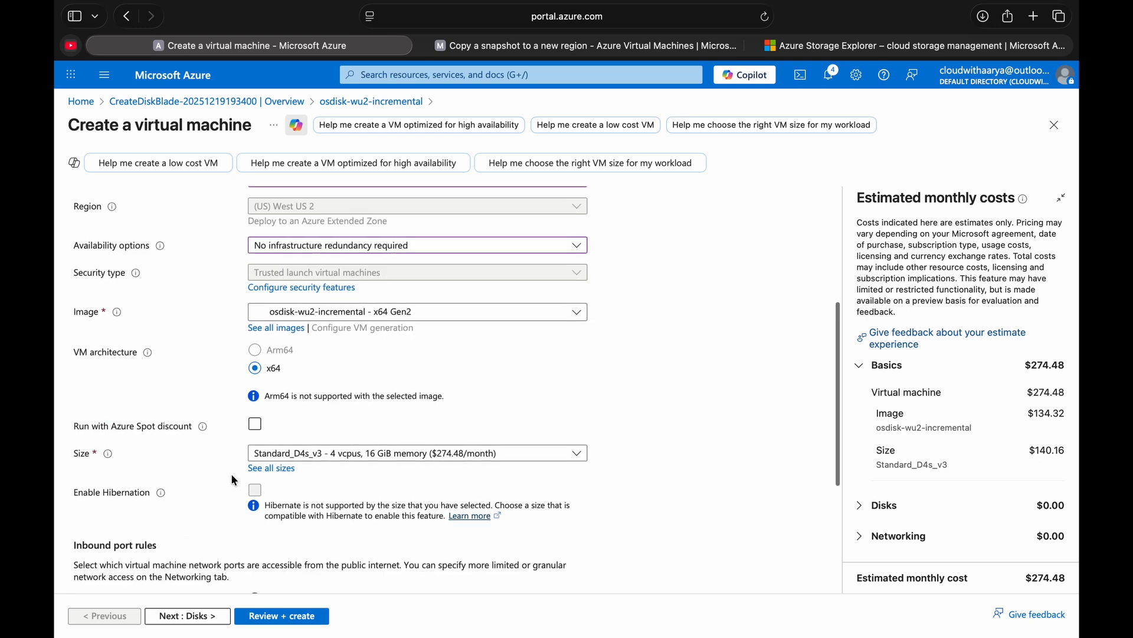
pyautogui.scroll(-2, 234, 480)
pyautogui.click(293, 344)
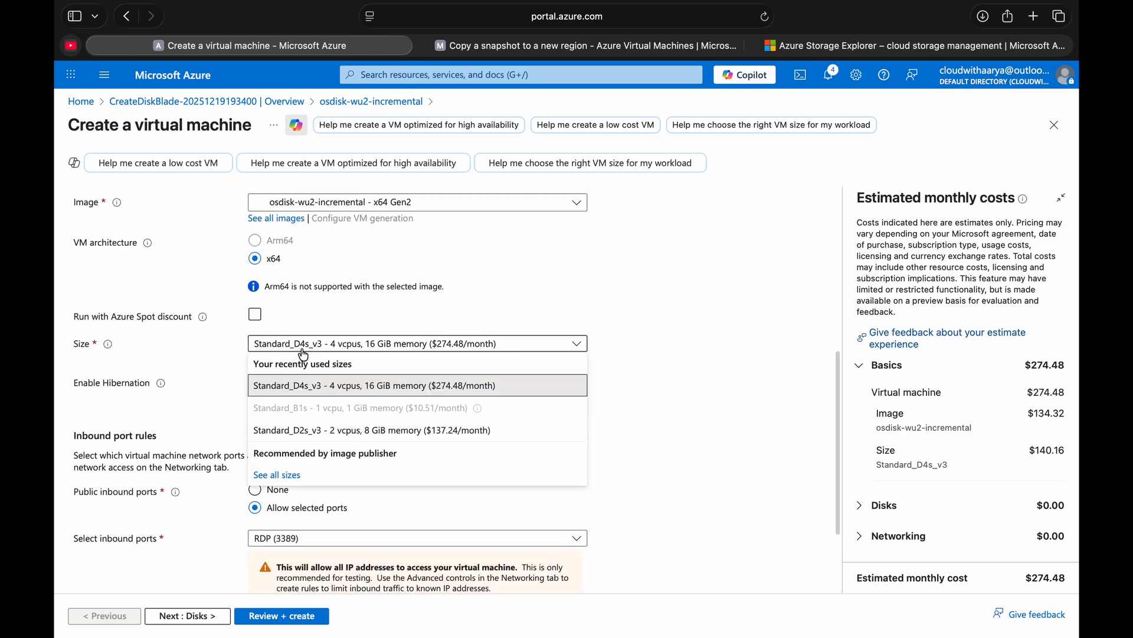
pyautogui.click(293, 430)
pyautogui.scroll(-2, 189, 420)
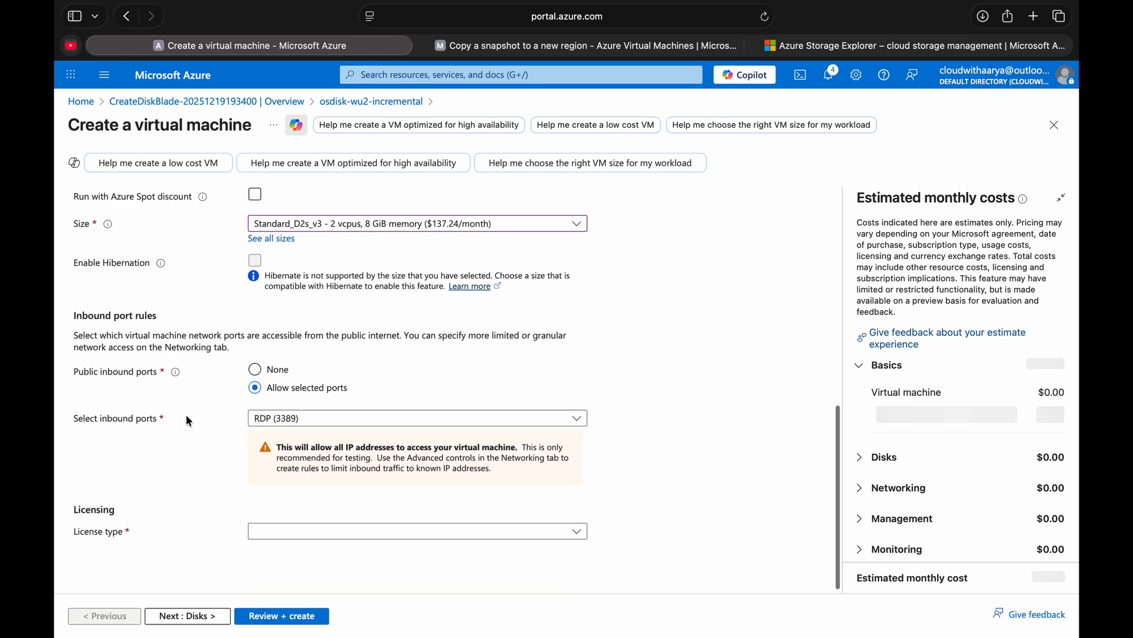
# - Go through the virtual machine's disk and networking settings with their defaults and submit the configuration for review and validation
pyautogui.click(176, 616)
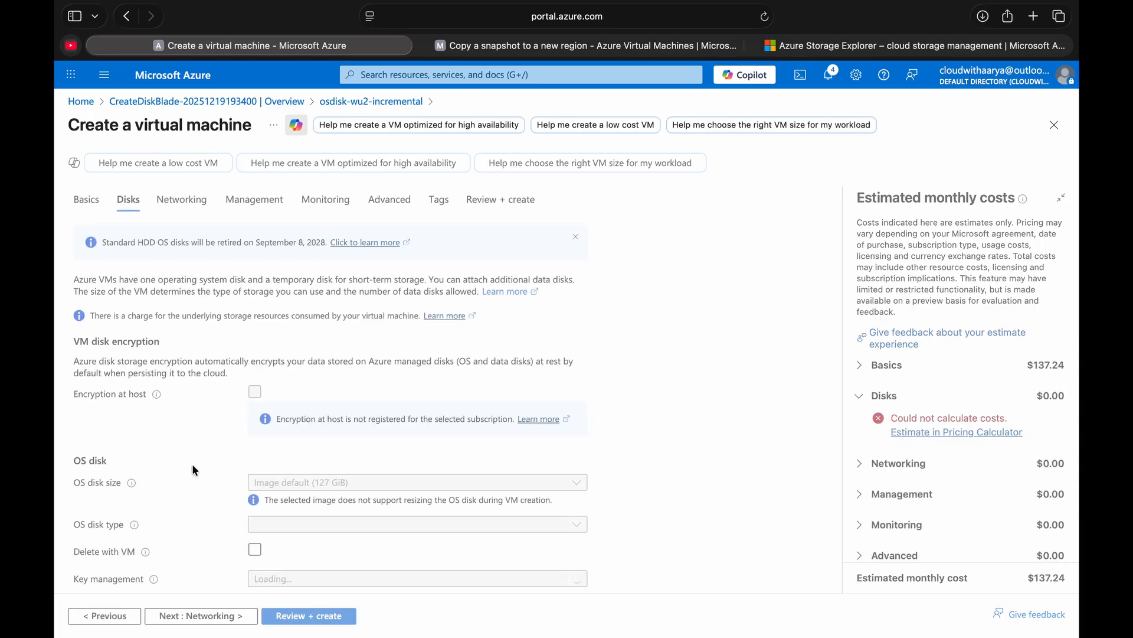
pyautogui.scroll(-5, 195, 470)
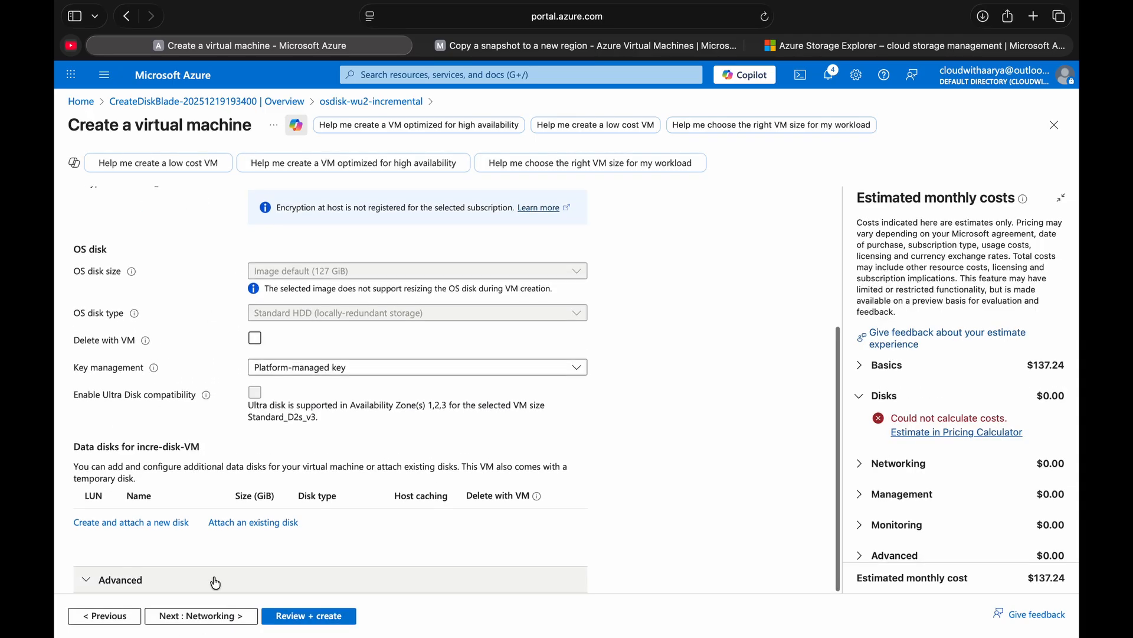
pyautogui.click(203, 616)
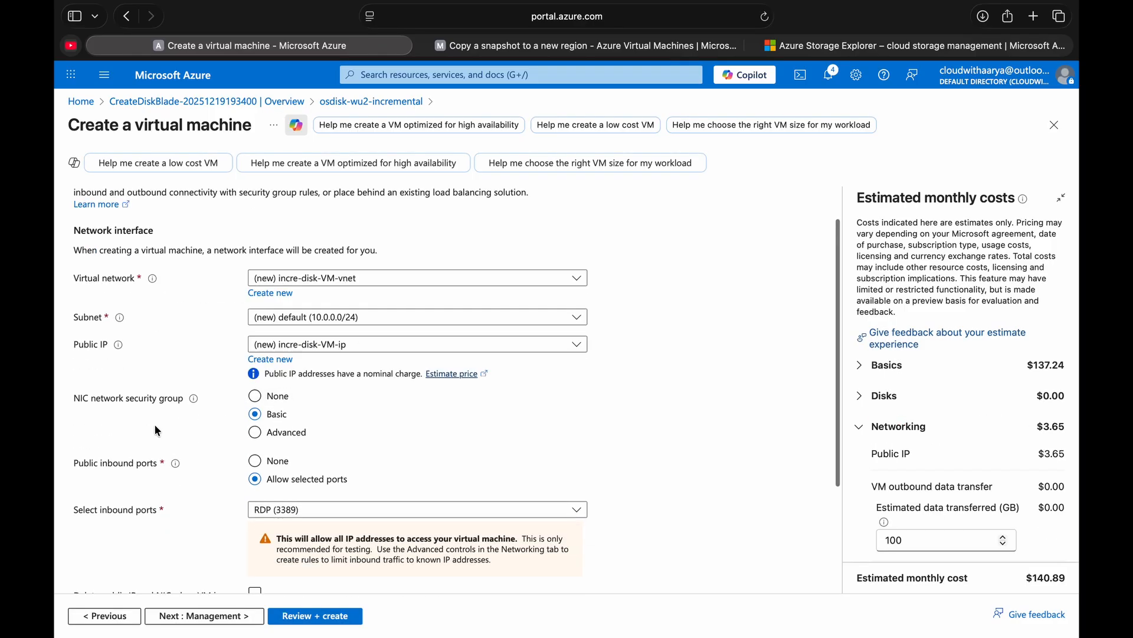
pyautogui.scroll(-5, 191, 498)
pyautogui.click(286, 617)
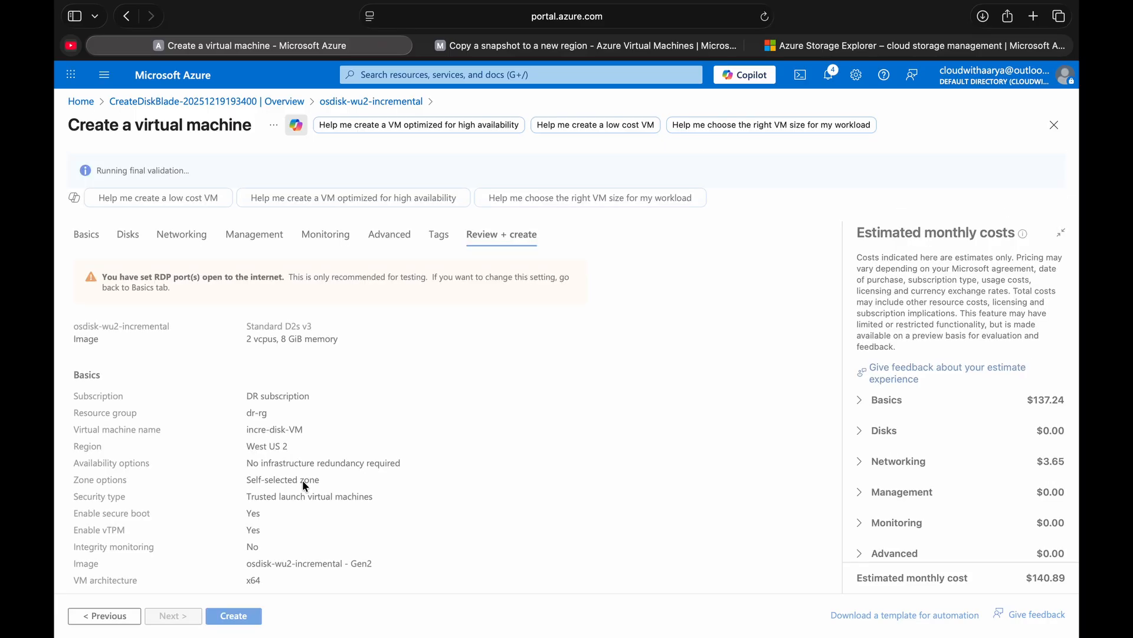
# - Create the incre-disk-VM virtual machine with the reviewed configuration, then switch to Microsoft Azure Storage Explorer
pyautogui.click(234, 616)
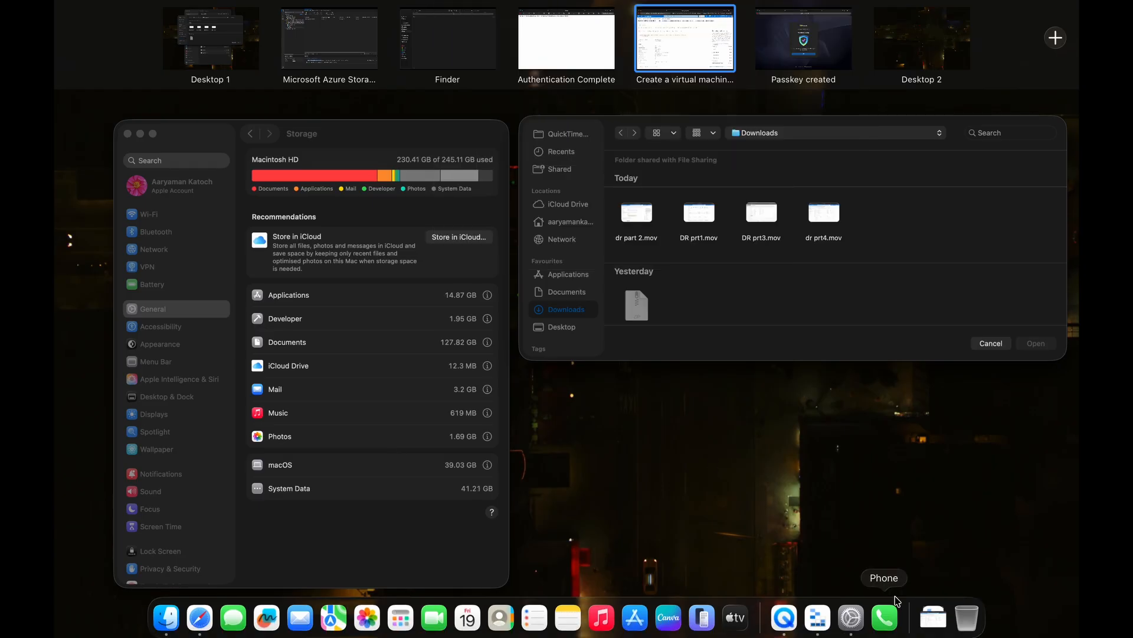
pyautogui.click(821, 624)
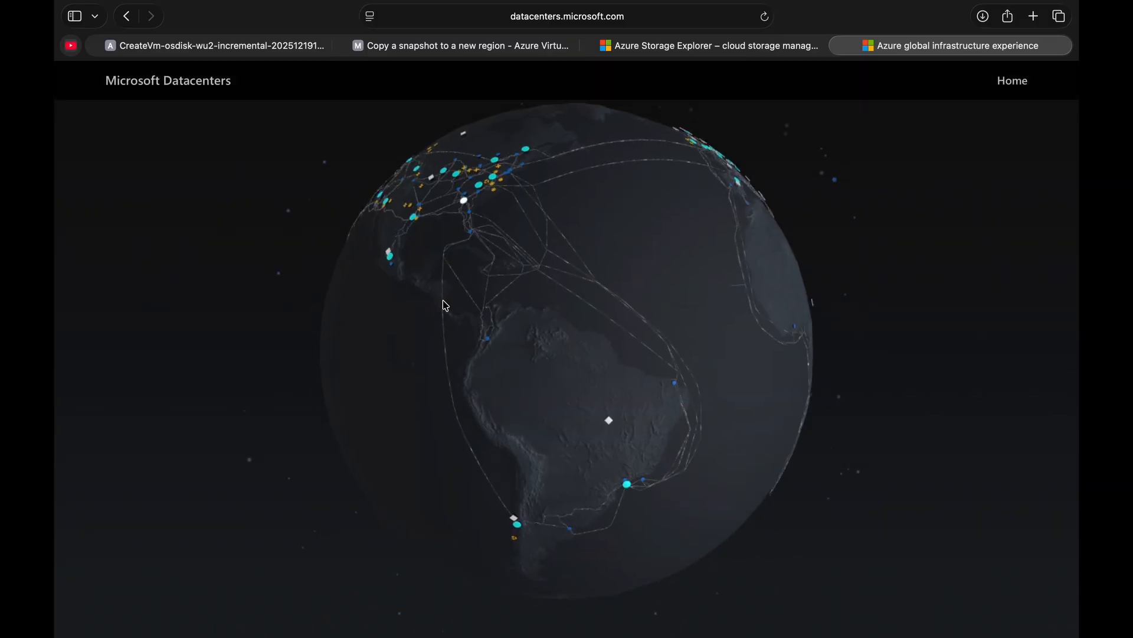
# - Explore the Microsoft Datacenters map, examine the Central India region's details and close them
pyautogui.moveTo(446, 305); pyautogui.dragTo(296, 350)
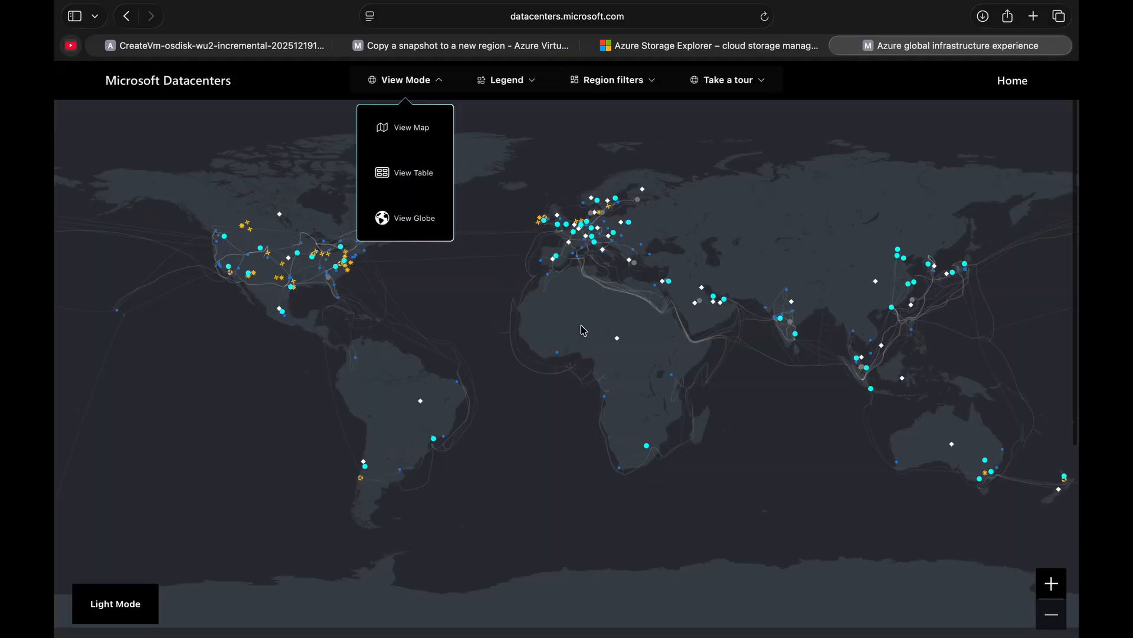
pyautogui.click(583, 330)
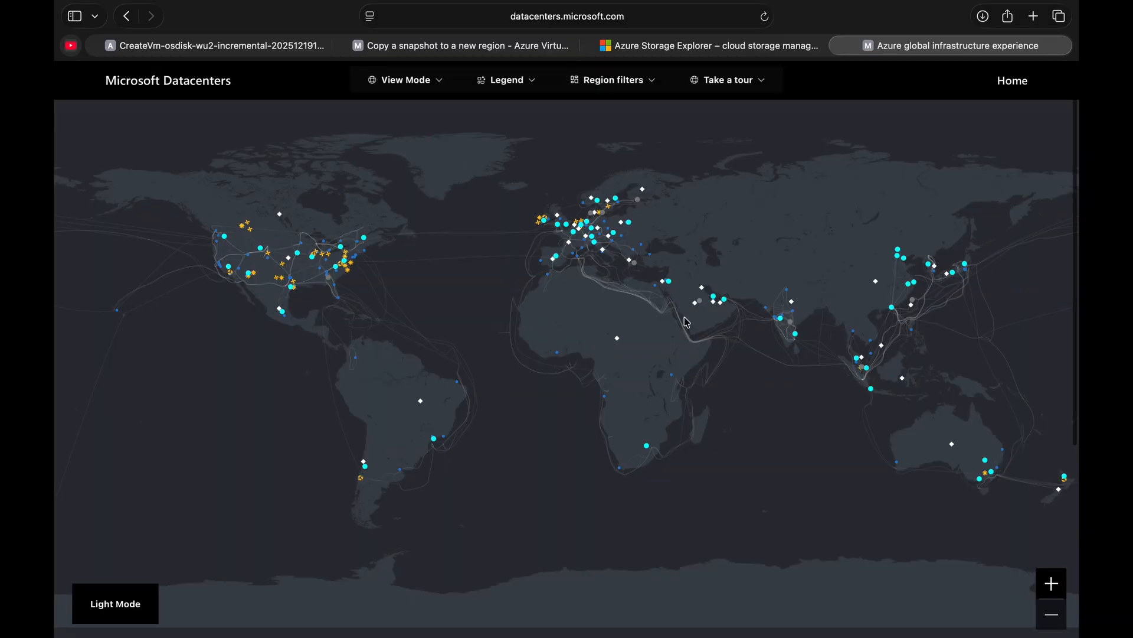
pyautogui.click(782, 319)
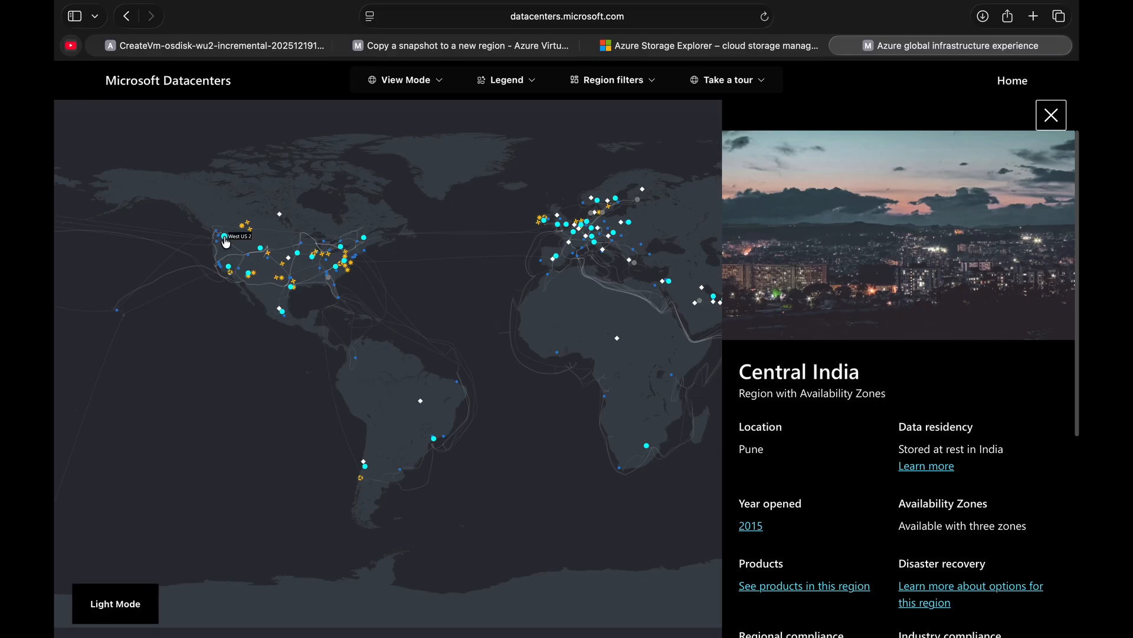
pyautogui.click(1051, 115)
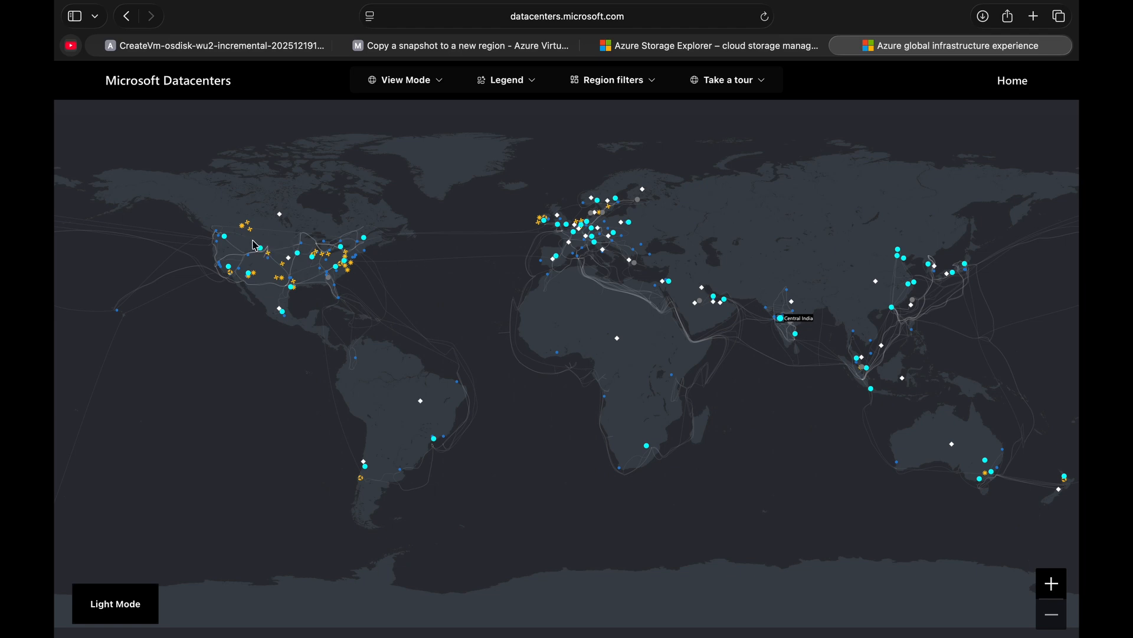
# - Return to the Azure portal, open the deployed incre-disk-VM resource and copy its primary NIC public IP address
pyautogui.click(284, 46)
pyautogui.click(323, 352)
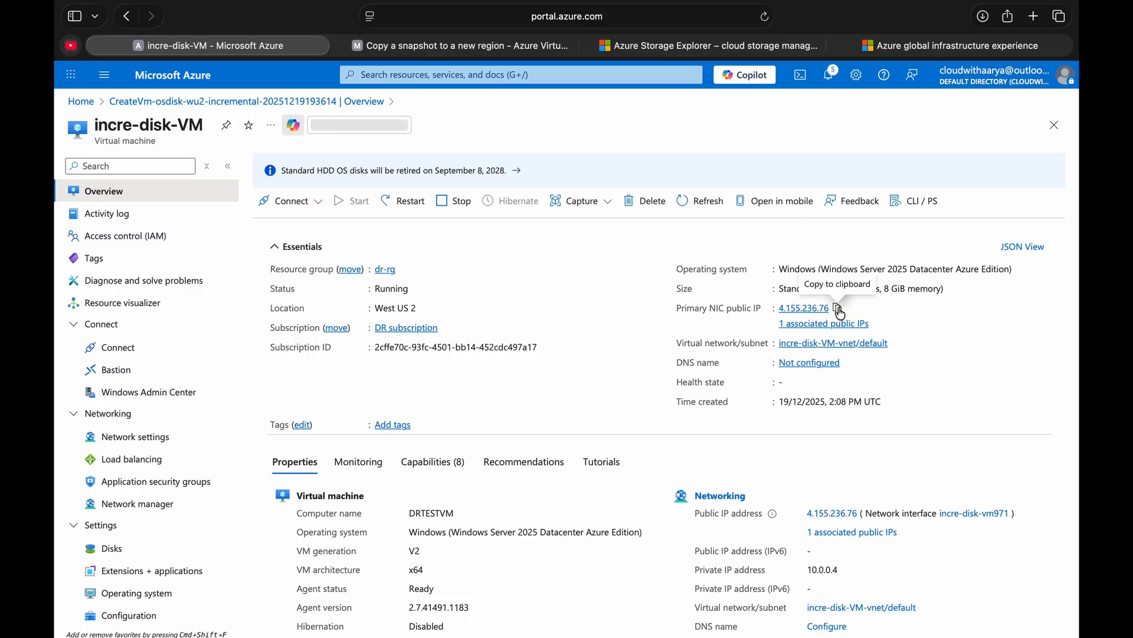
pyautogui.click(838, 309)
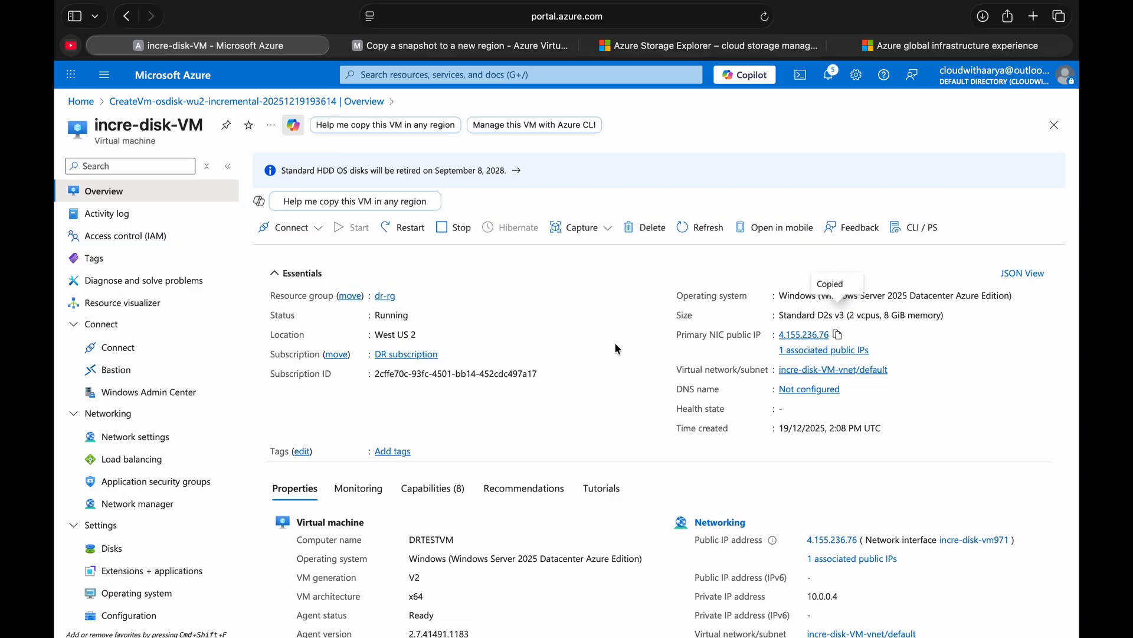
# - Switch to Microsoft Remote Desktop and set the PC name of the 135.235.159.130 entry to 4.155.236.76
pyautogui.hotkey('ctrl', 'Left')
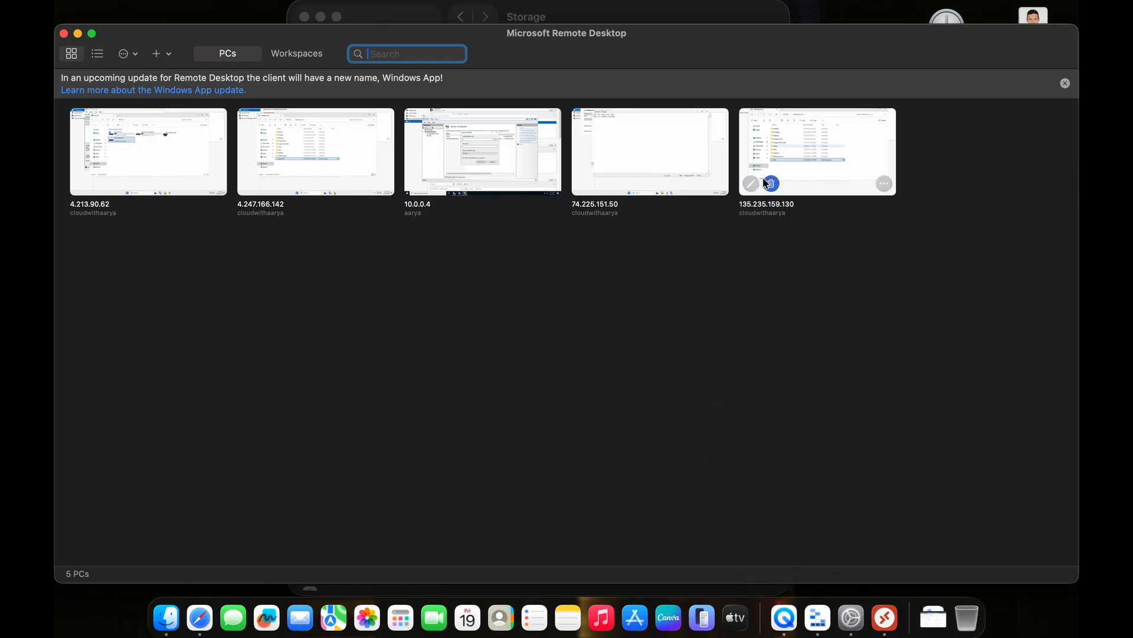
pyautogui.click(752, 184)
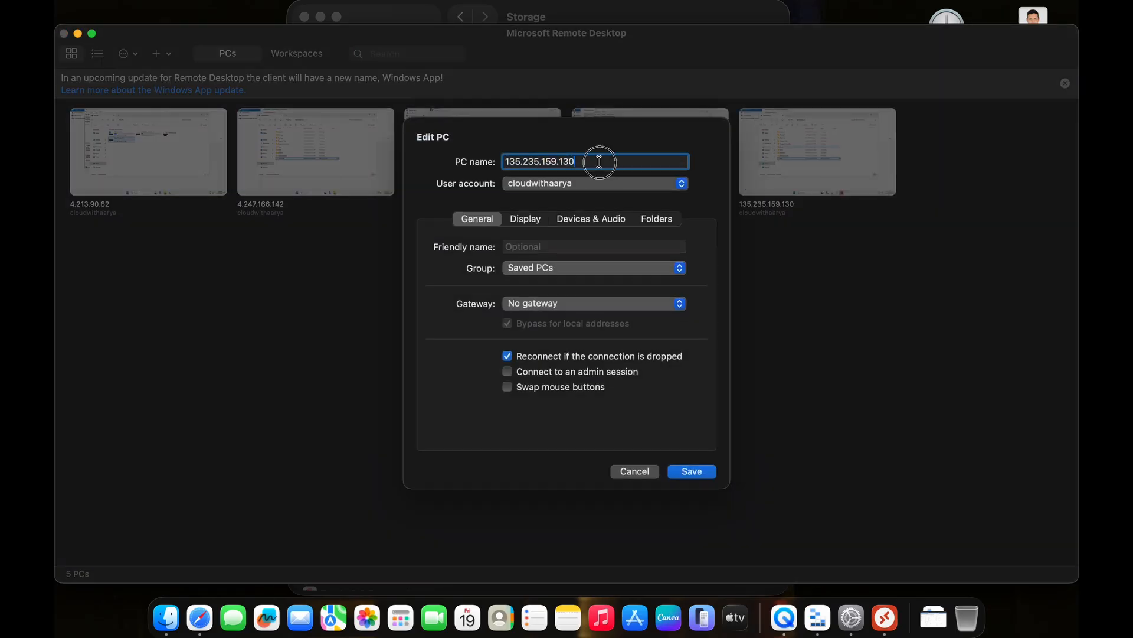
pyautogui.press('super+v')
pyautogui.click(685, 478)
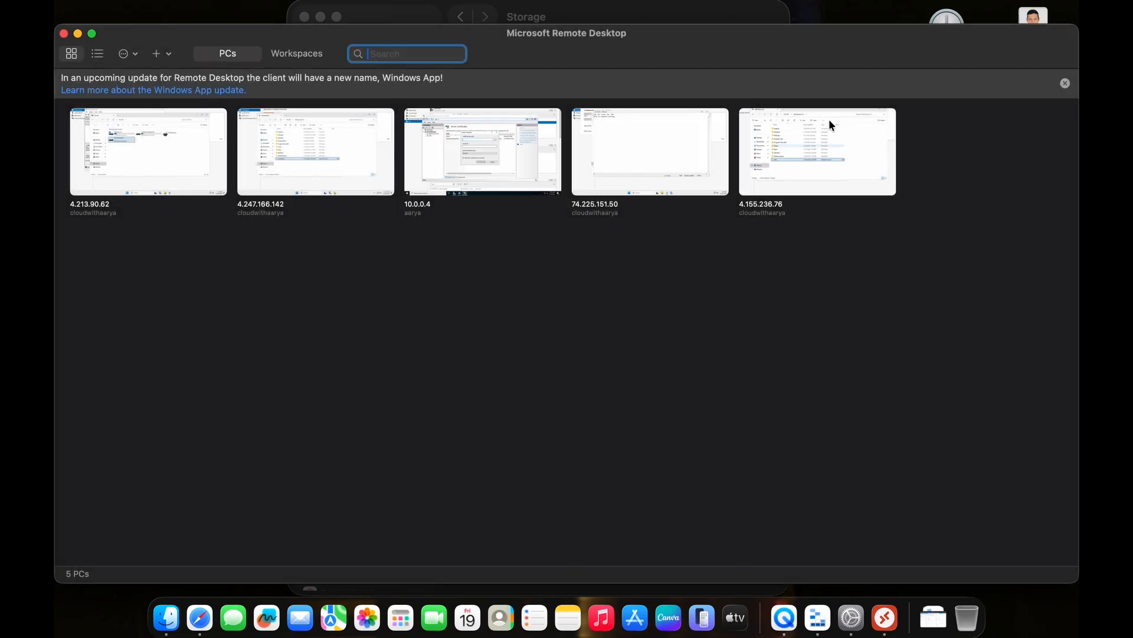
# - Connect to the remote PC 4.155.236.76 despite its unverified certificate and dismiss the Server Manager pop-up
pyautogui.doubleClick(824, 124)
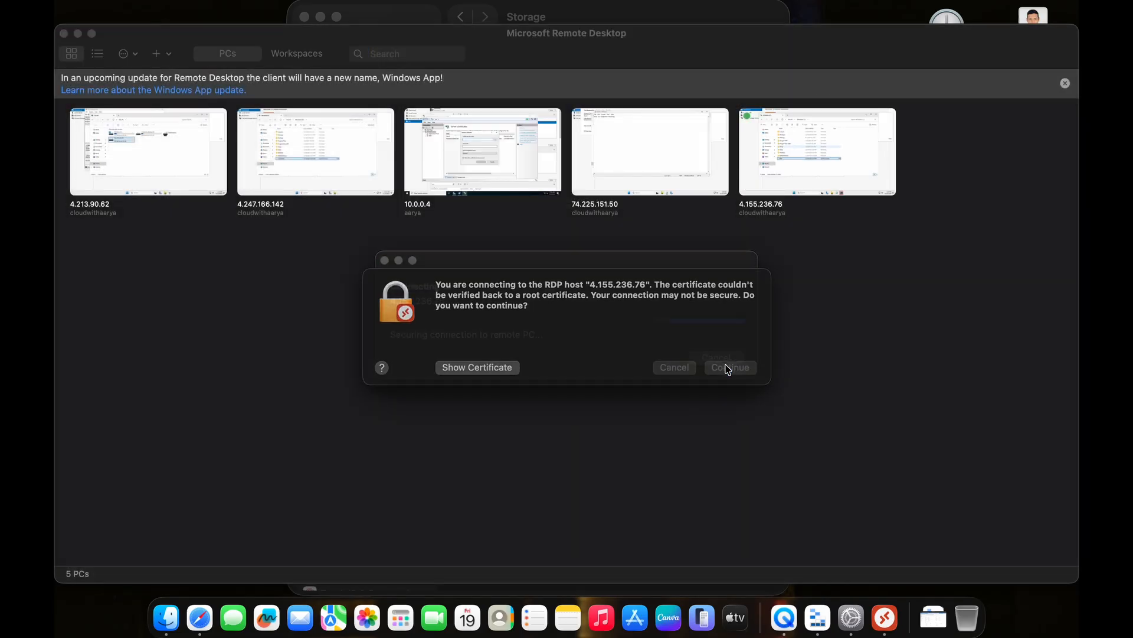
pyautogui.click(728, 367)
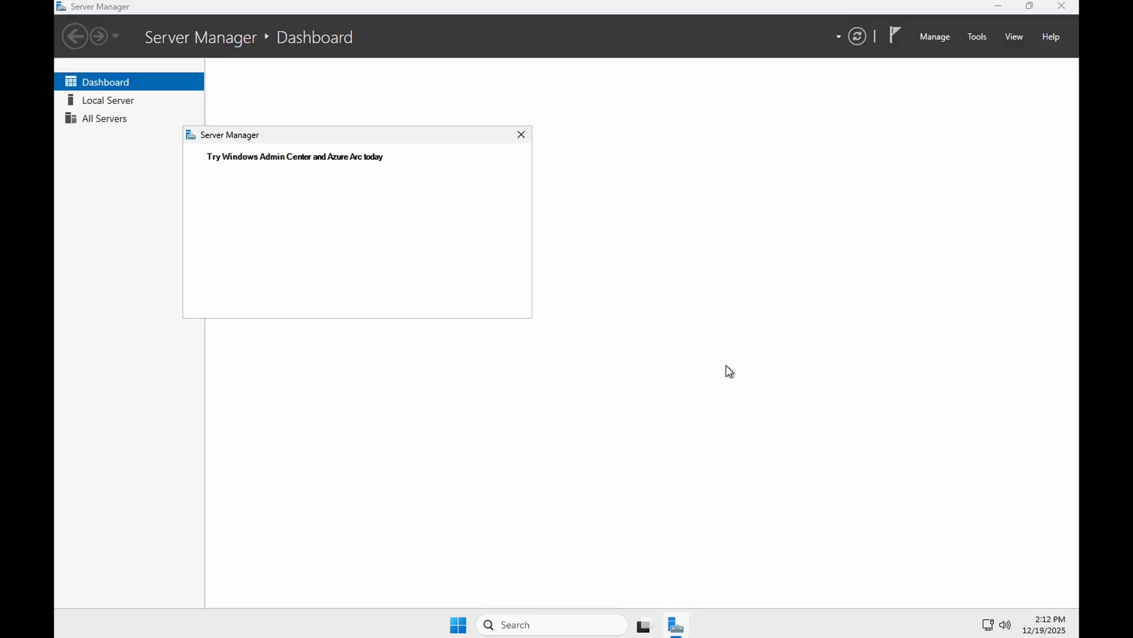
pyautogui.click(521, 134)
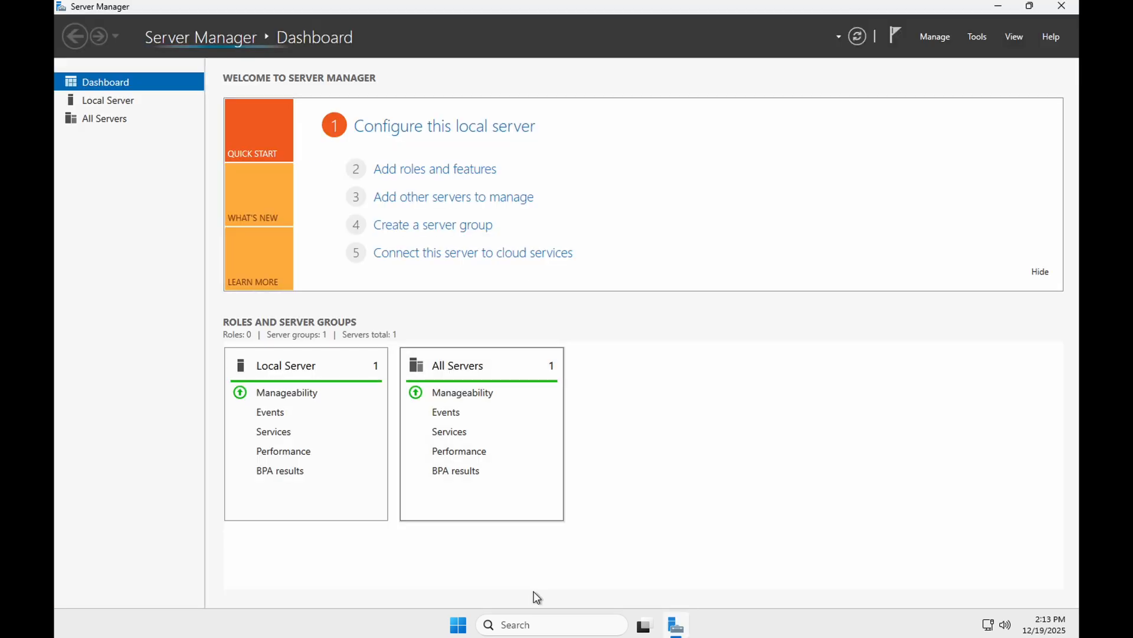
# - Search for File Explorer on the remote machine, open it and browse to the Windows (C:) drive
pyautogui.click(535, 623)
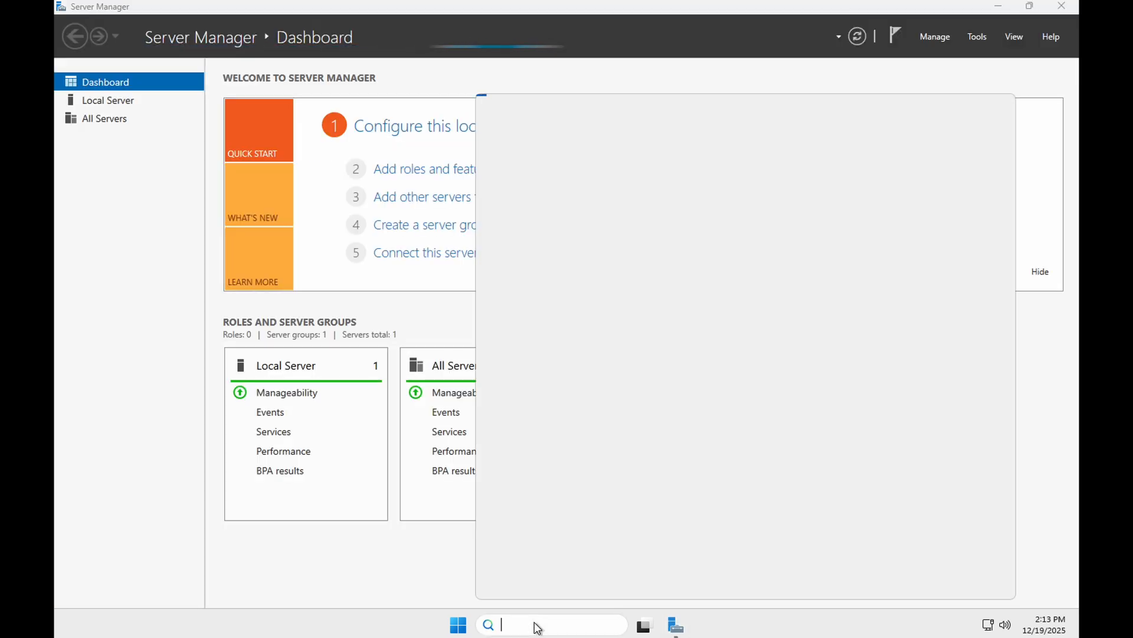
pyautogui.write('fi')
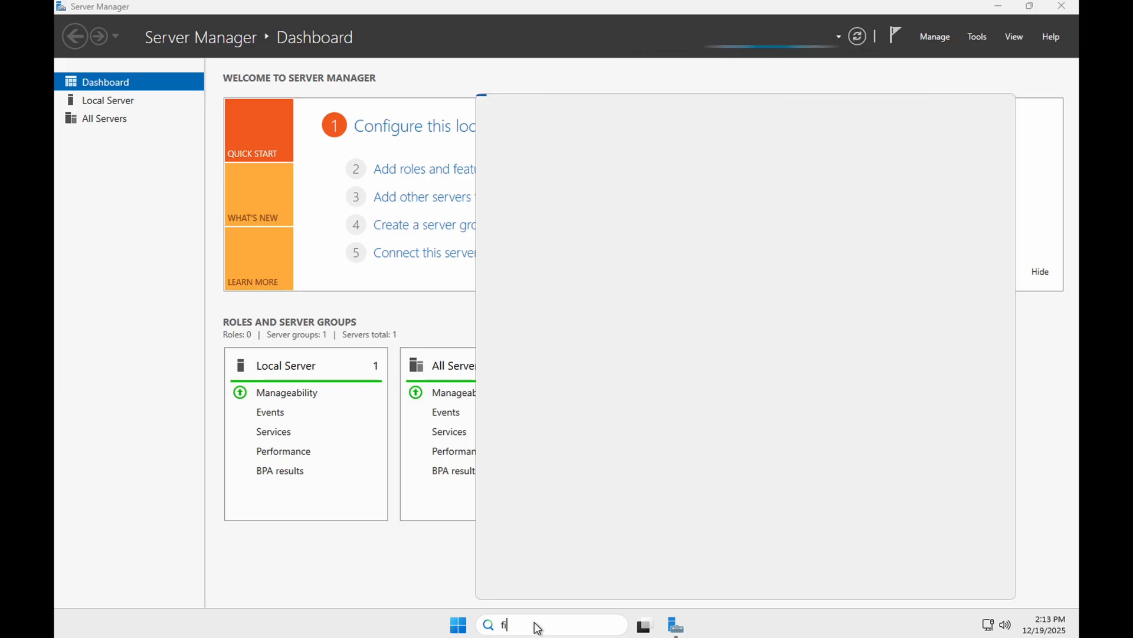
pyautogui.write('le')
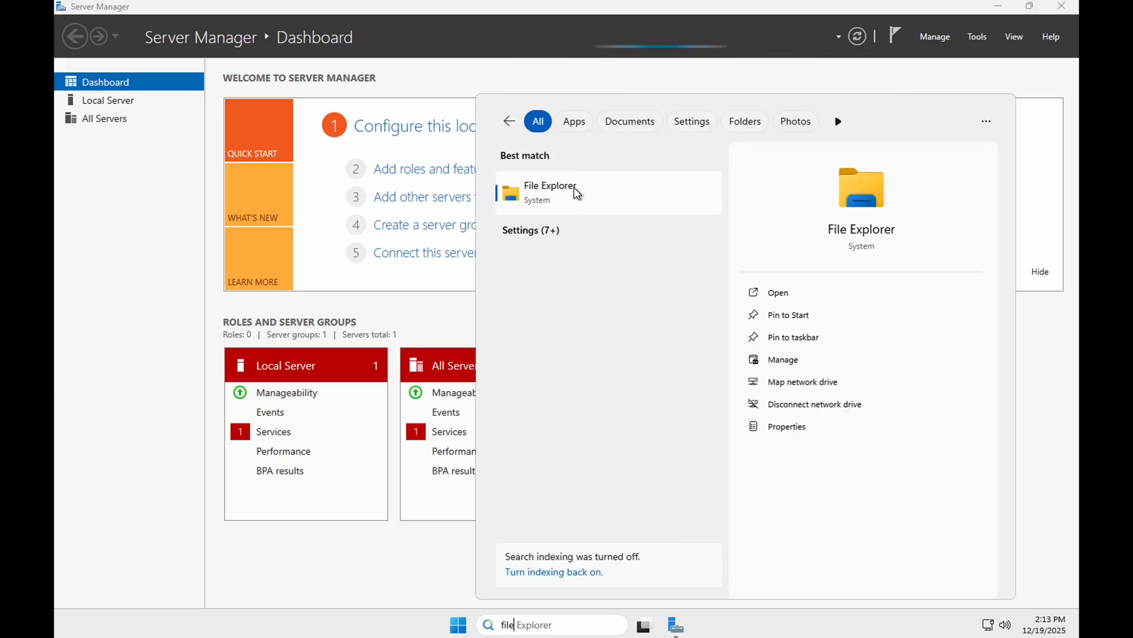
pyautogui.click(582, 194)
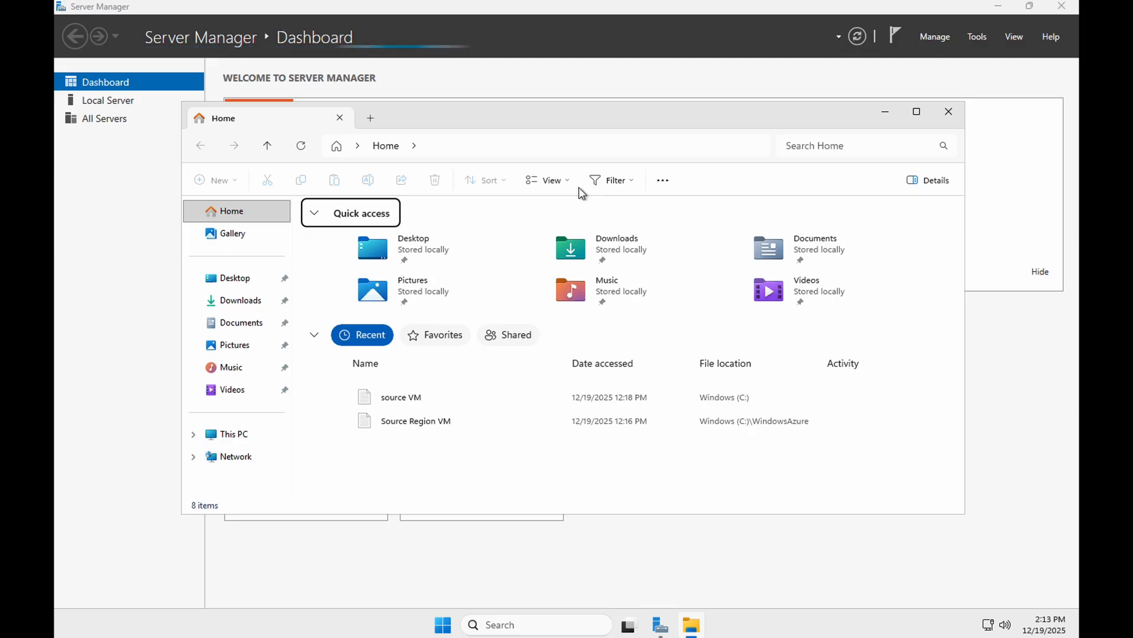
pyautogui.click(234, 433)
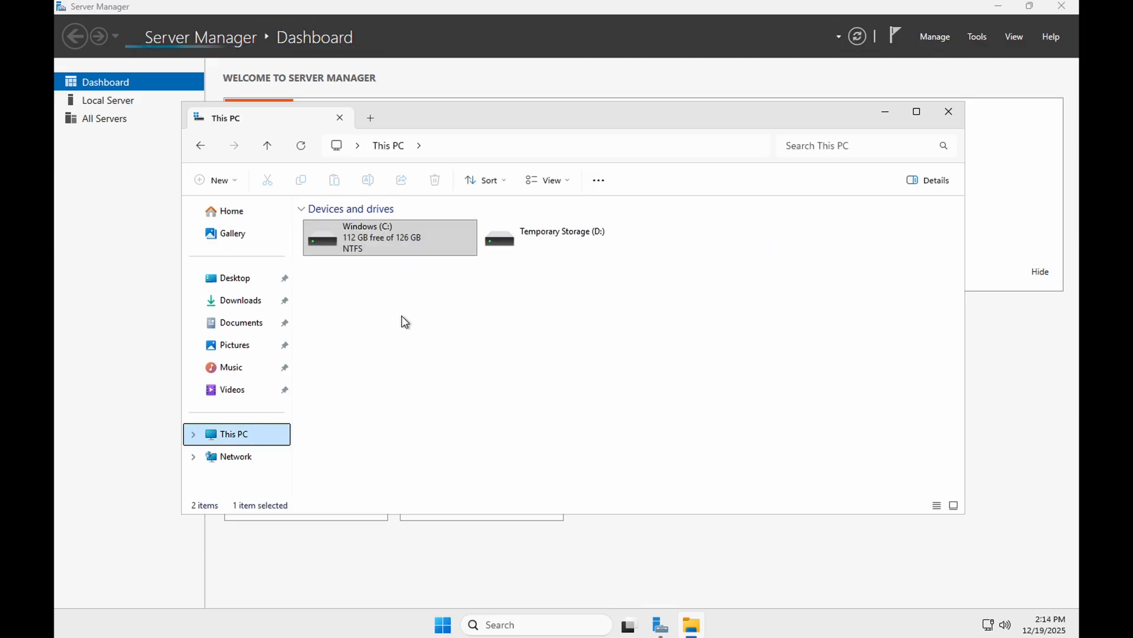
pyautogui.doubleClick(395, 238)
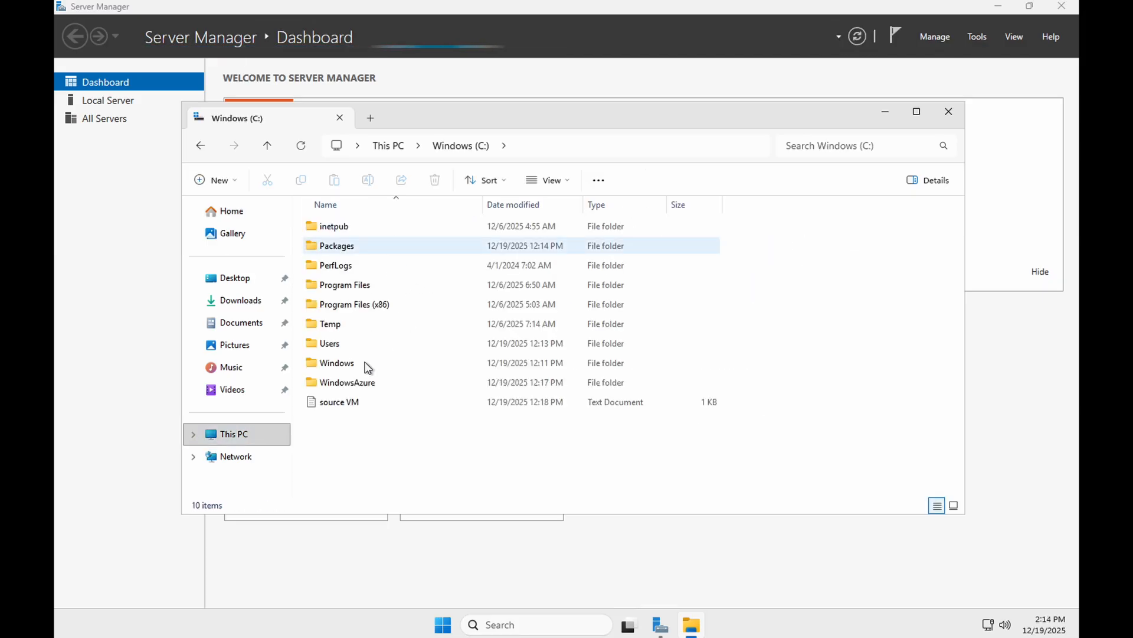
# - Open the source VM text file, check its text about the source region and close it
pyautogui.doubleClick(346, 401)
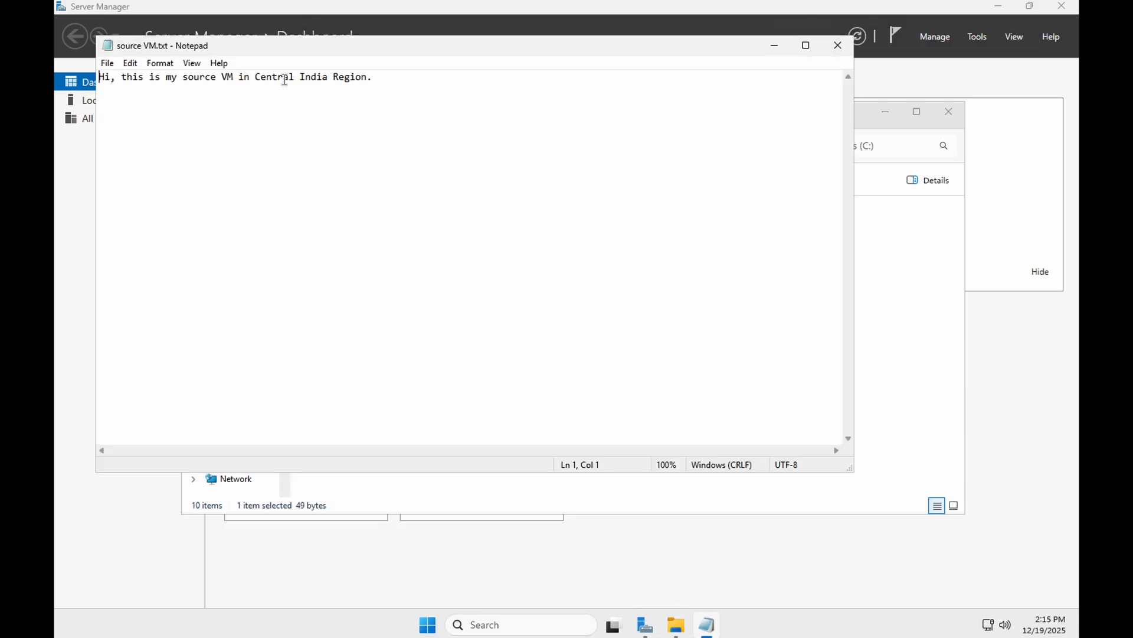
pyautogui.moveTo(387, 81); pyautogui.dragTo(277, 76)
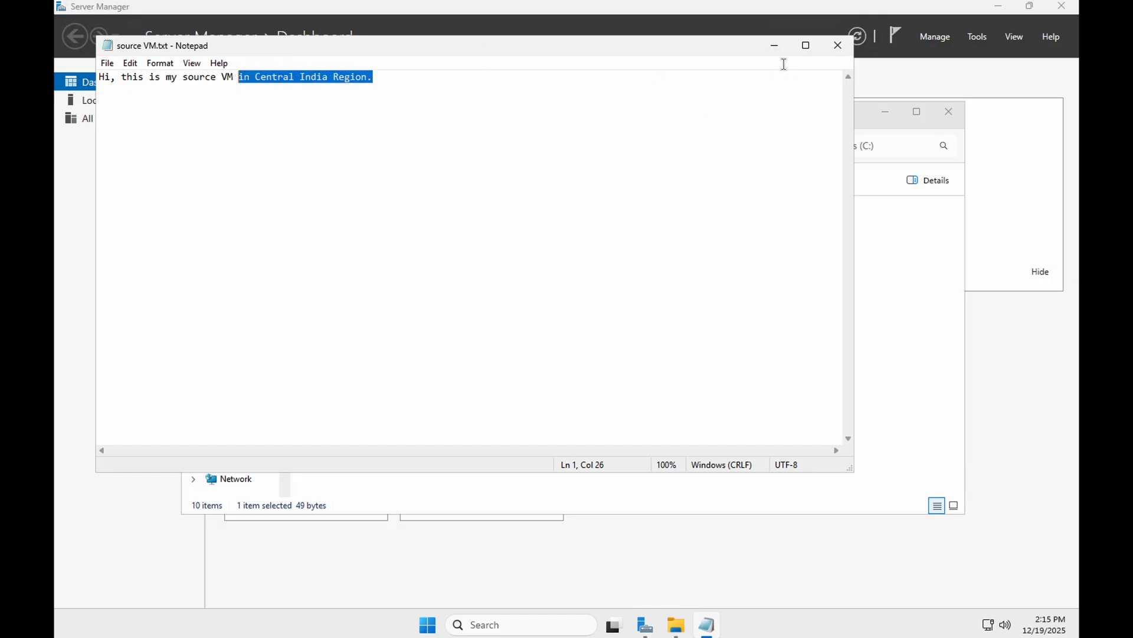
pyautogui.click(838, 46)
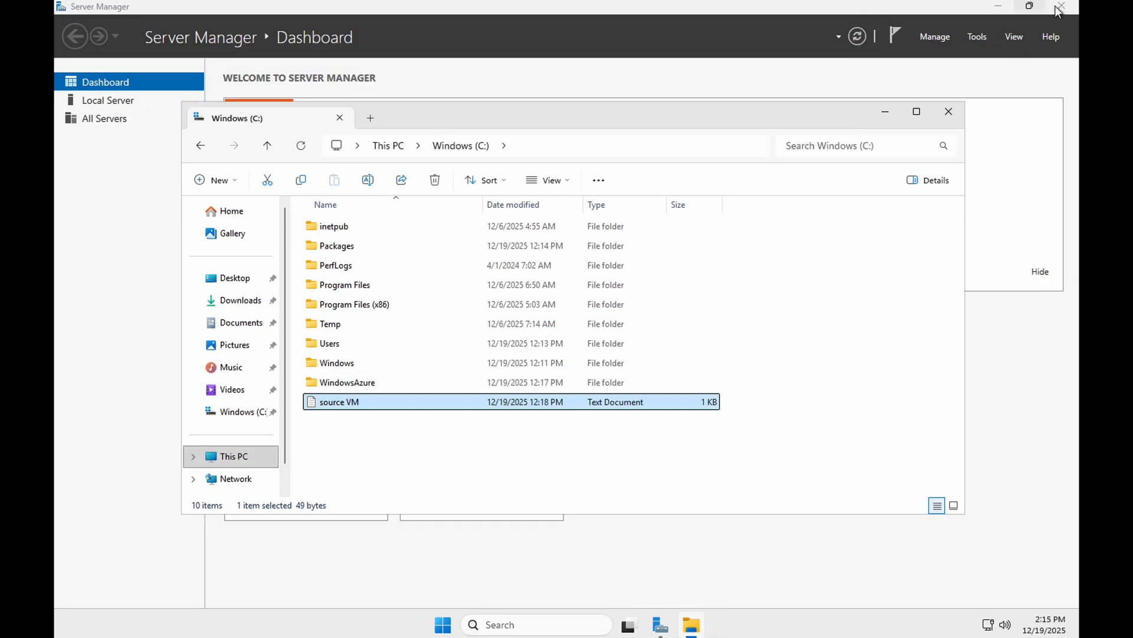
# - End the remote session through the Windows power options
pyautogui.click(442, 625)
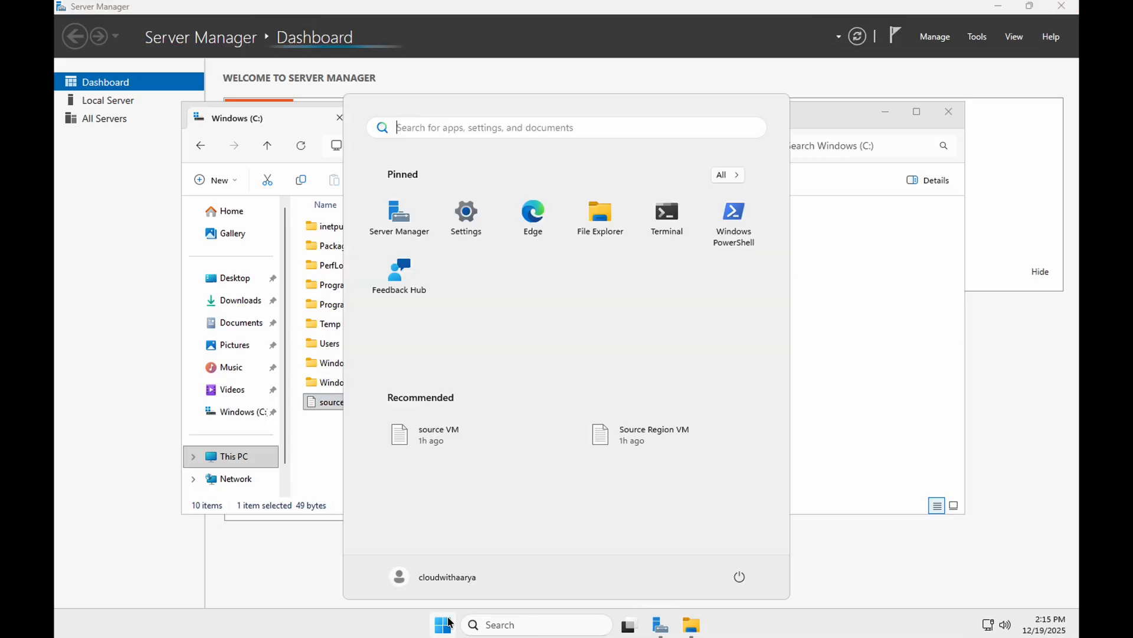
pyautogui.click(740, 576)
pyautogui.click(741, 499)
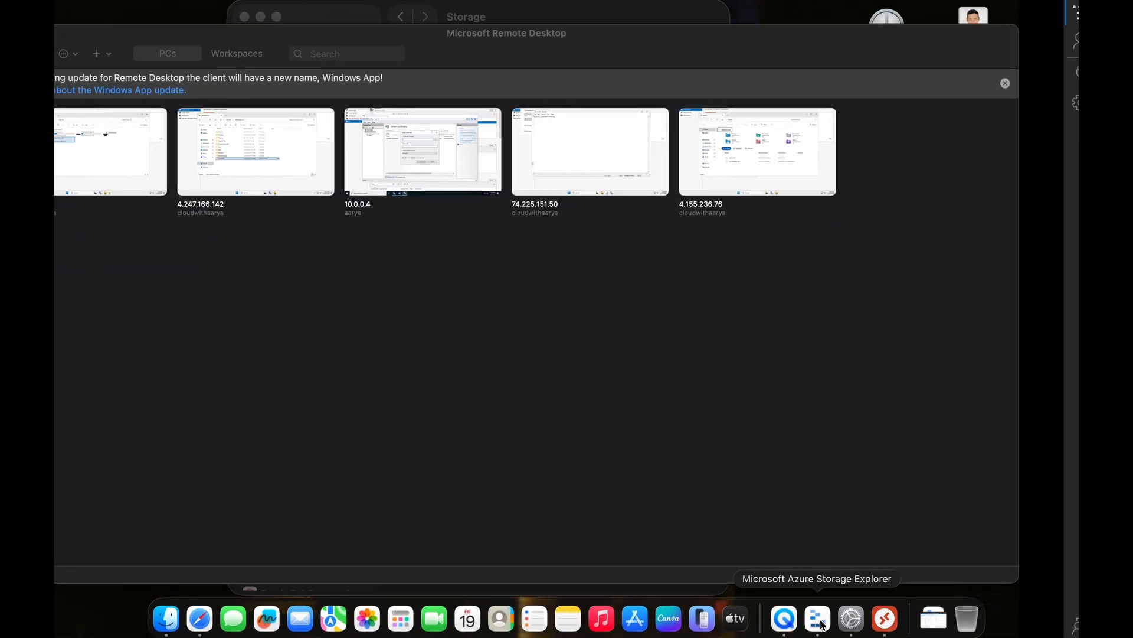
# - Select the osdisk-dr-full name in Storage Explorer's activity log and open the list of all resources in the Azure portal
pyautogui.click(820, 628)
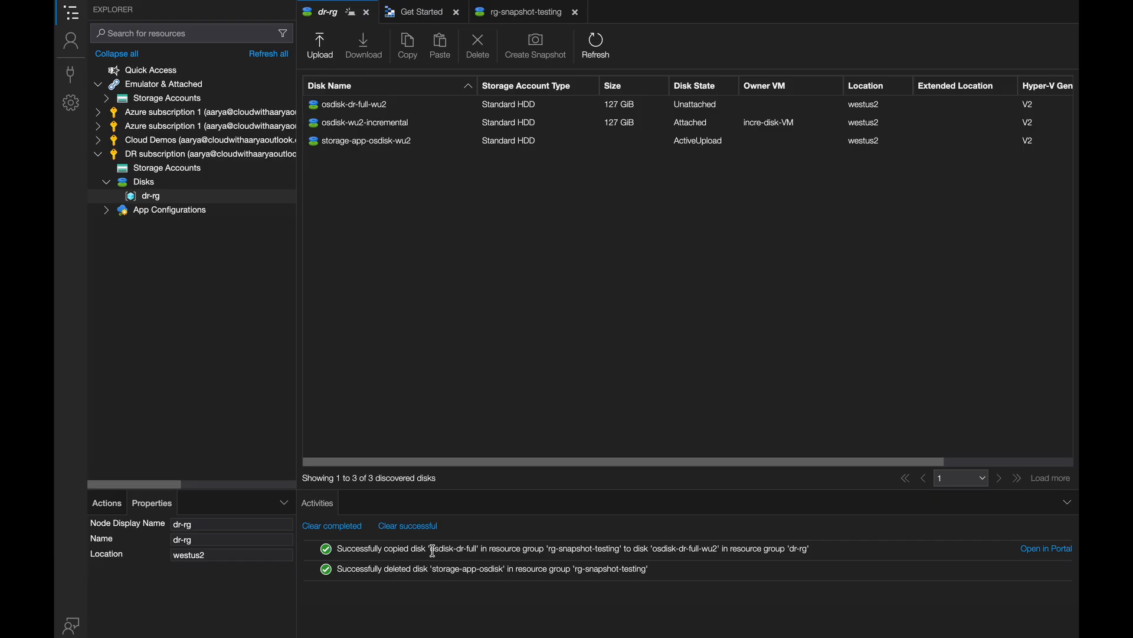
pyautogui.moveTo(433, 551); pyautogui.dragTo(478, 549)
pyautogui.hotkey('ctrl', 'Up')
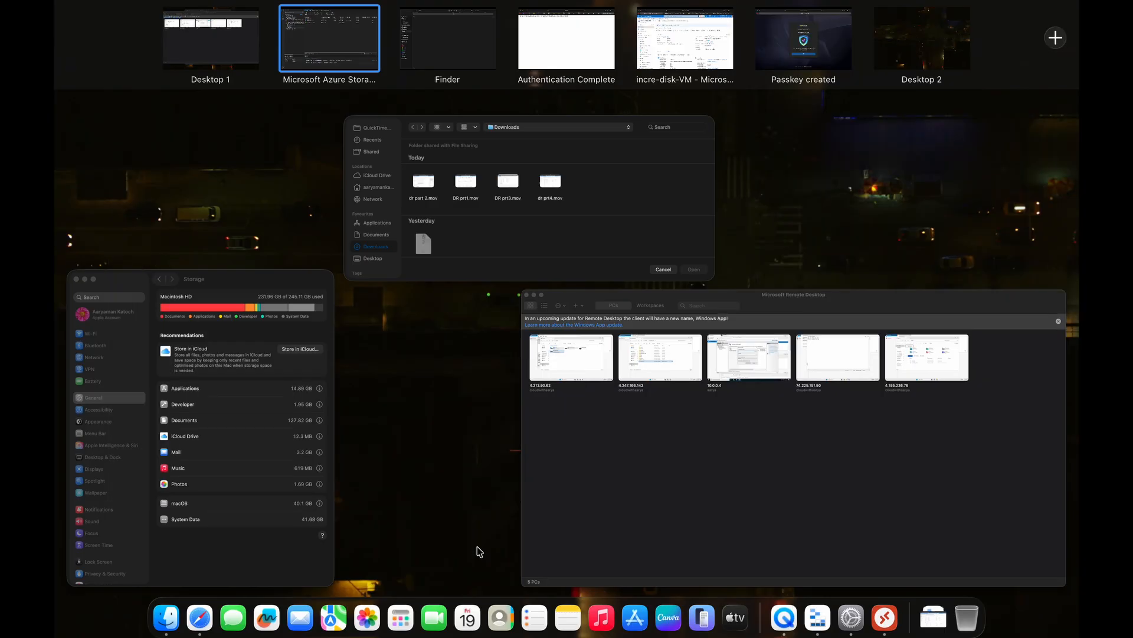
pyautogui.click(668, 30)
pyautogui.click(105, 76)
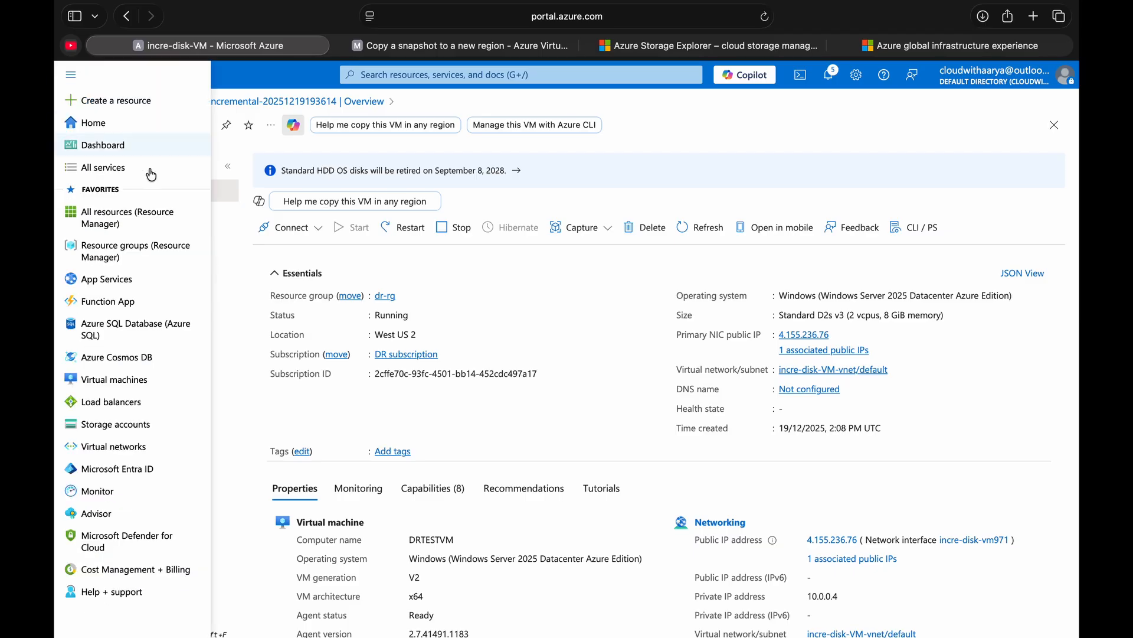
pyautogui.click(142, 217)
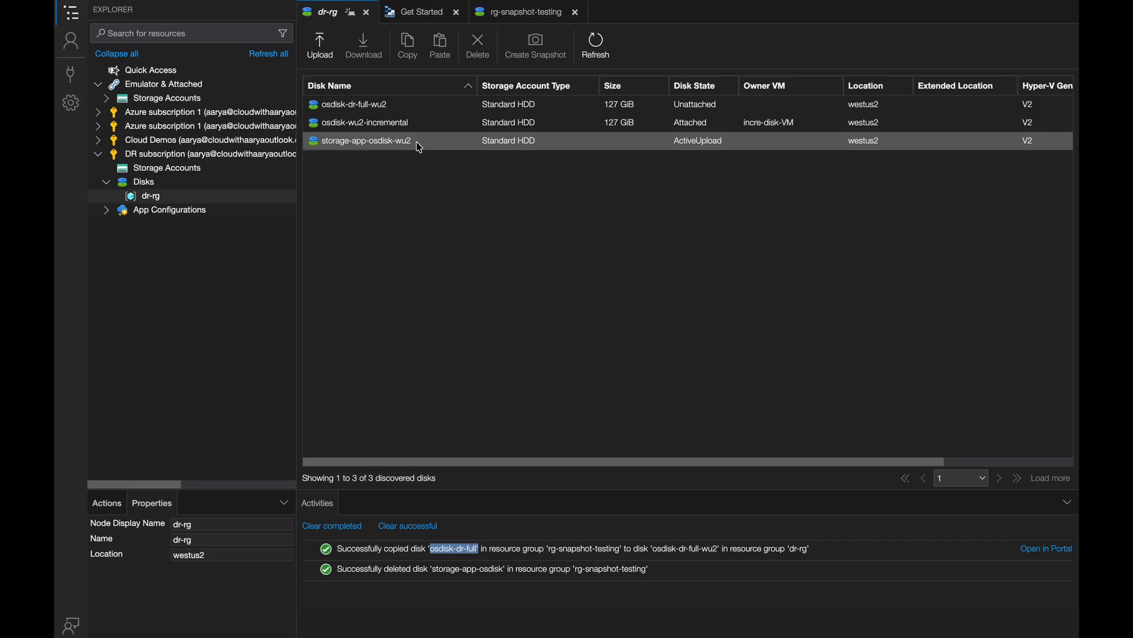
# - Copy the storage-app-osdisk-wu2 disk from the dr-rg disk list in Storage Explorer
pyautogui.click(385, 146)
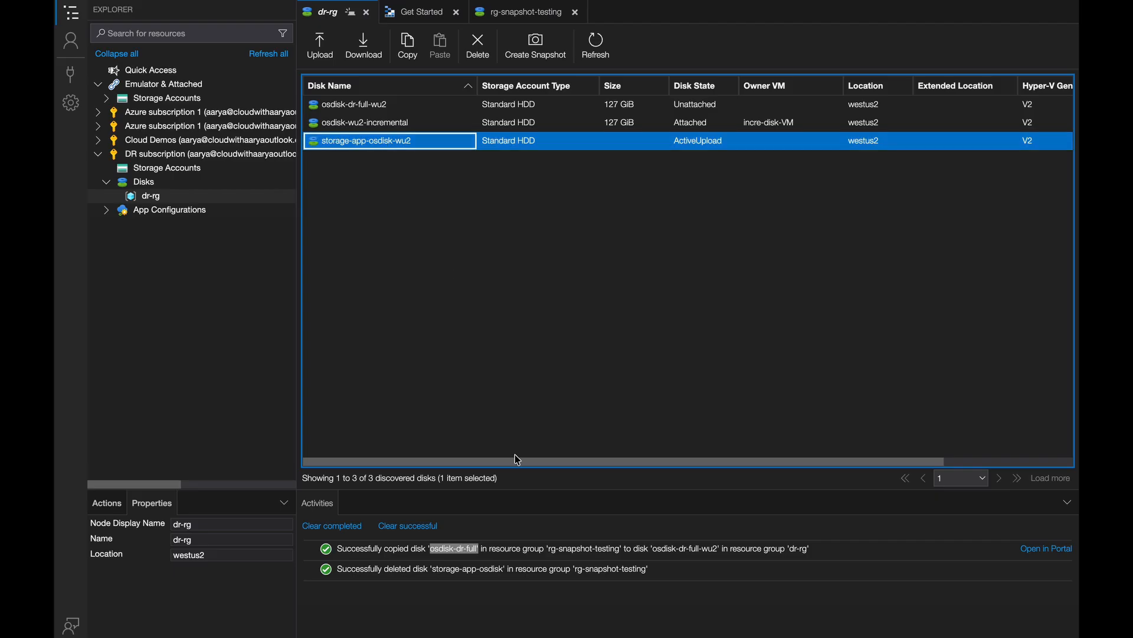
pyautogui.rightClick(389, 145)
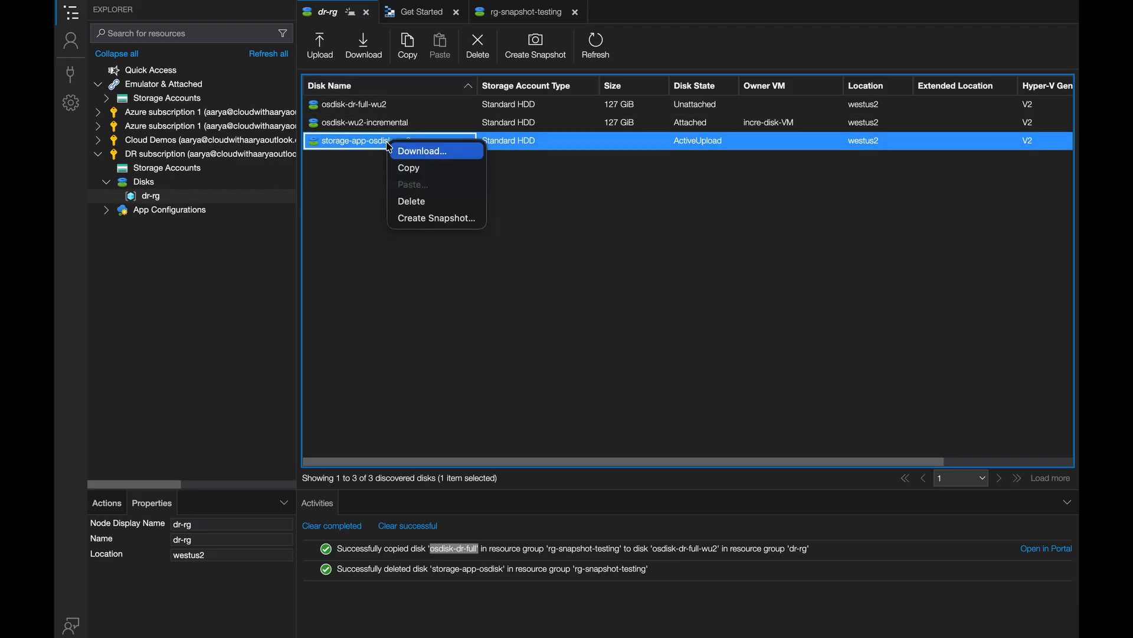
pyautogui.click(403, 170)
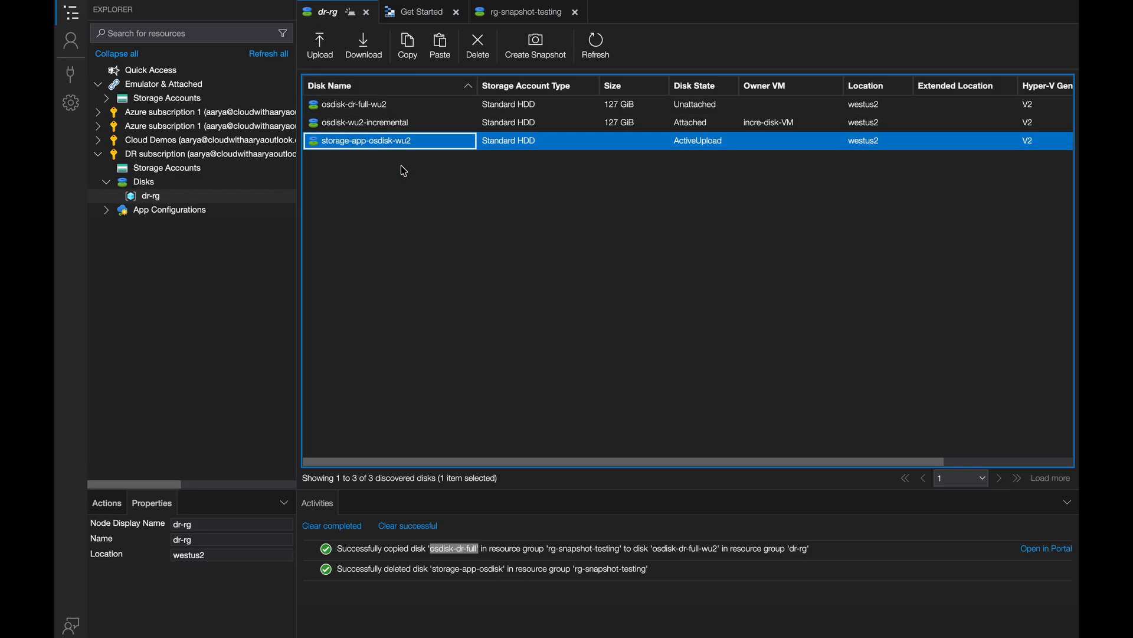
# - Return to the Azure portal, leave the filtered resource list and open the list of Azure disks
pyautogui.hotkey('ctrl', 'Up')
pyautogui.click(726, 46)
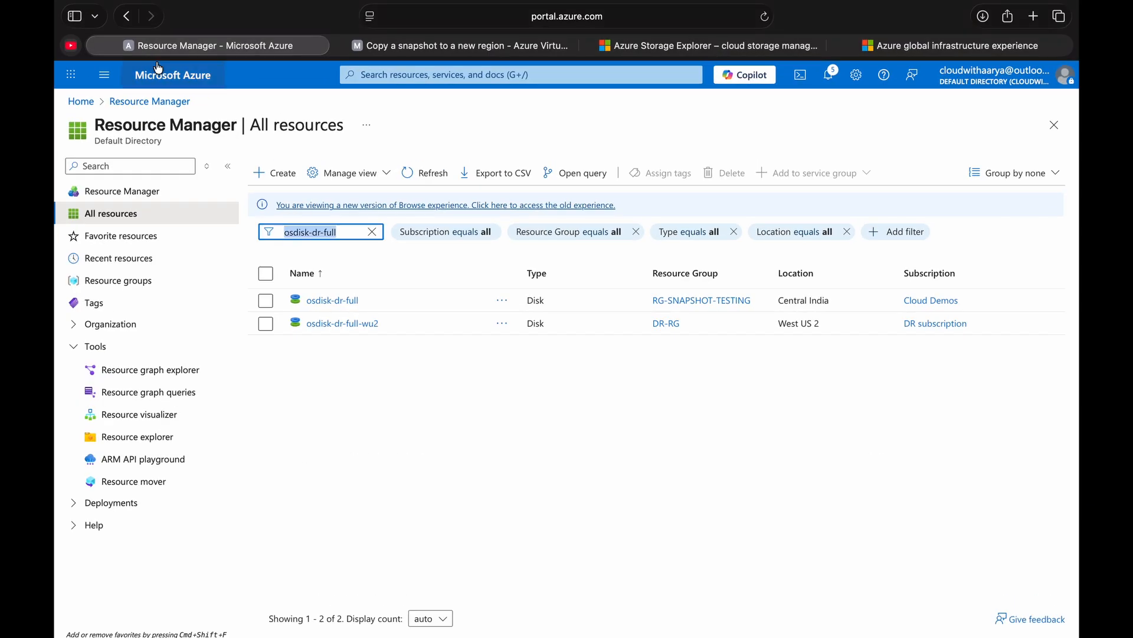
pyautogui.click(109, 77)
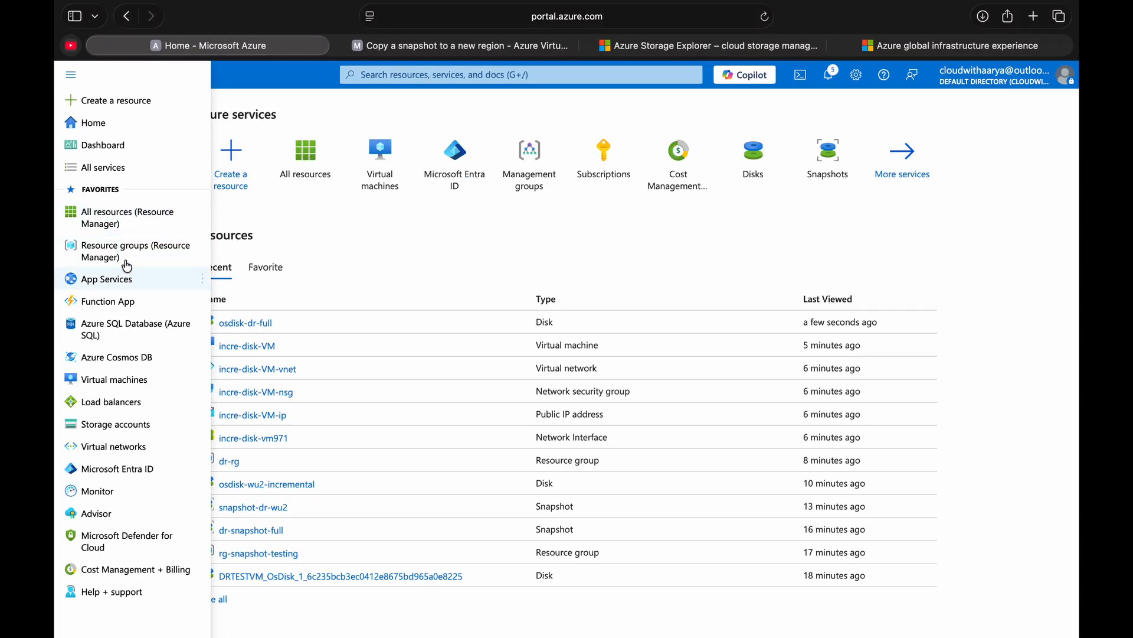
pyautogui.click(137, 217)
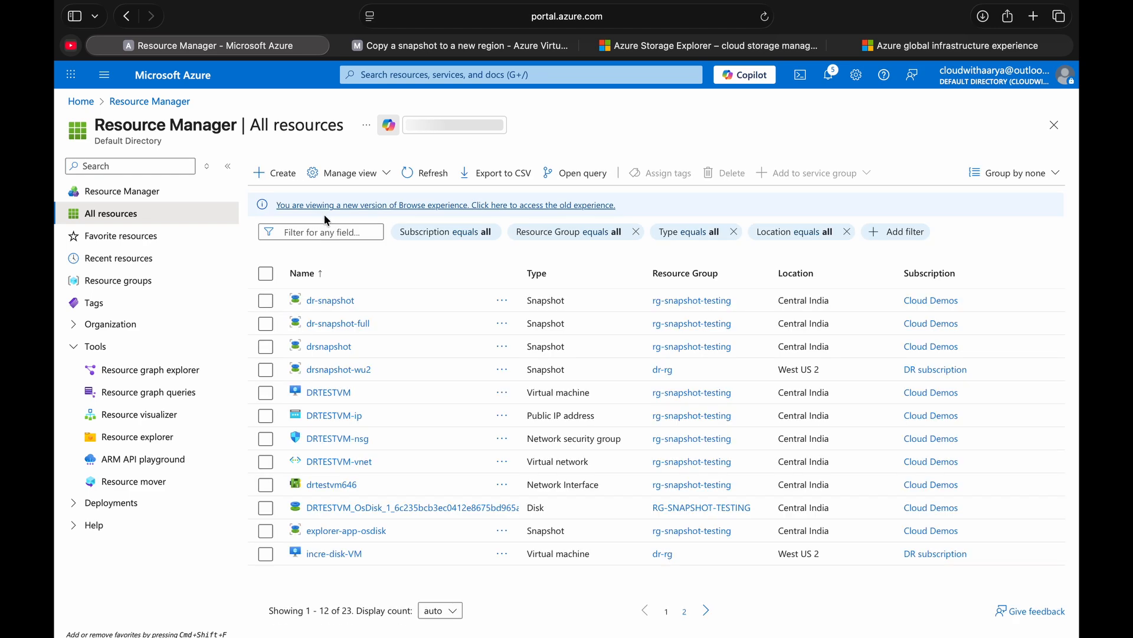
pyautogui.press('super+[')
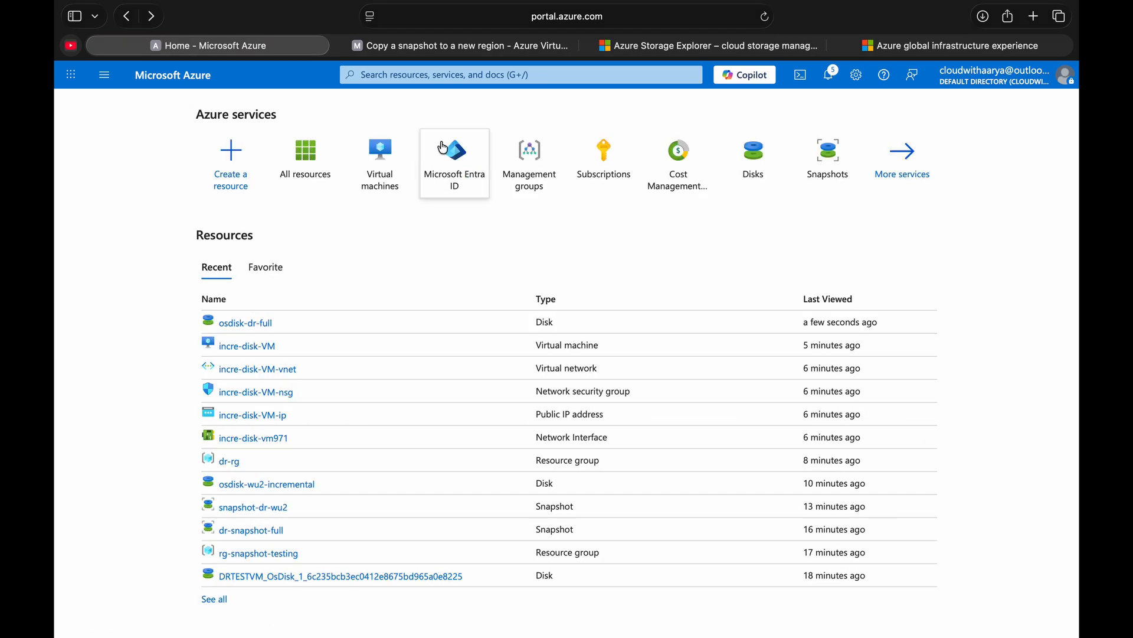
pyautogui.click(746, 163)
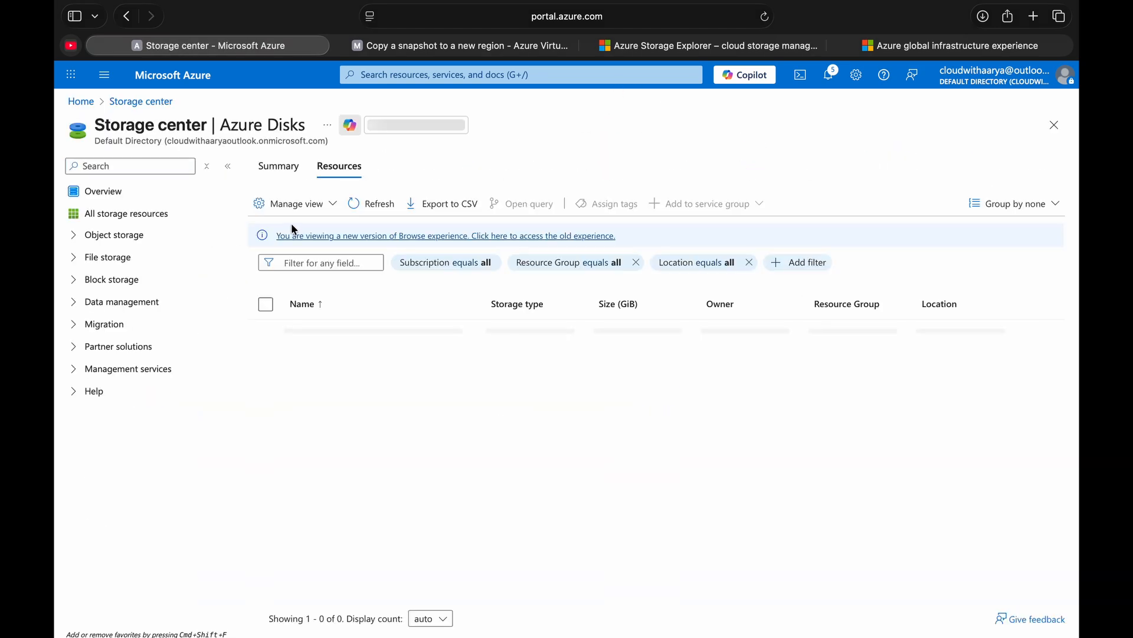
# - Open the osdisk-dr-full-wu2 disk and start creating a virtual machine from it
pyautogui.click(306, 262)
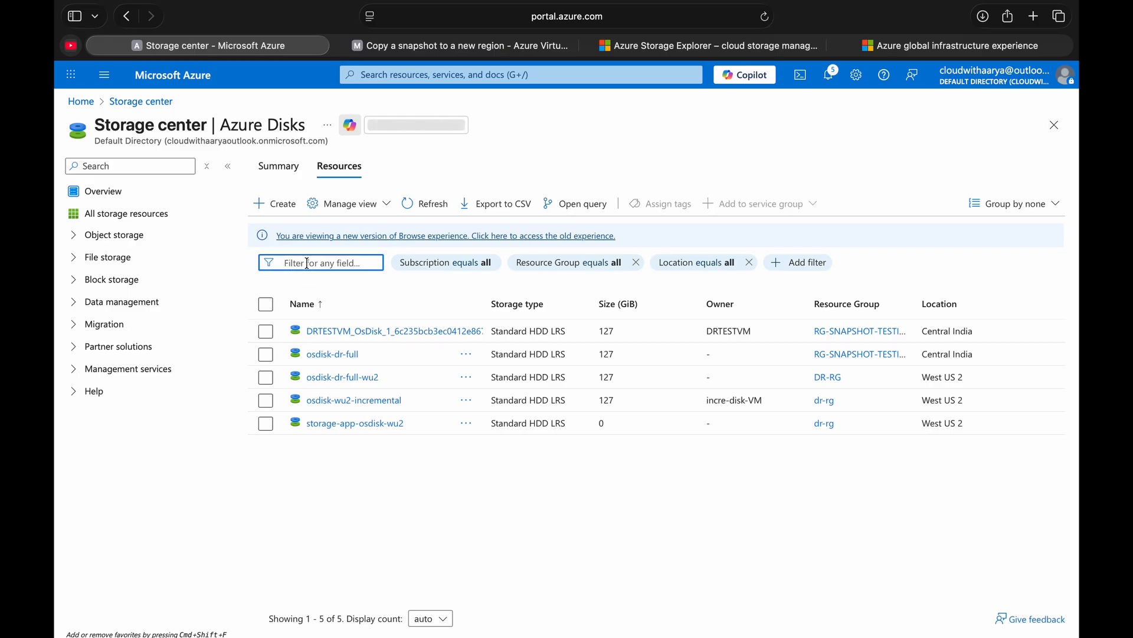
pyautogui.click(349, 378)
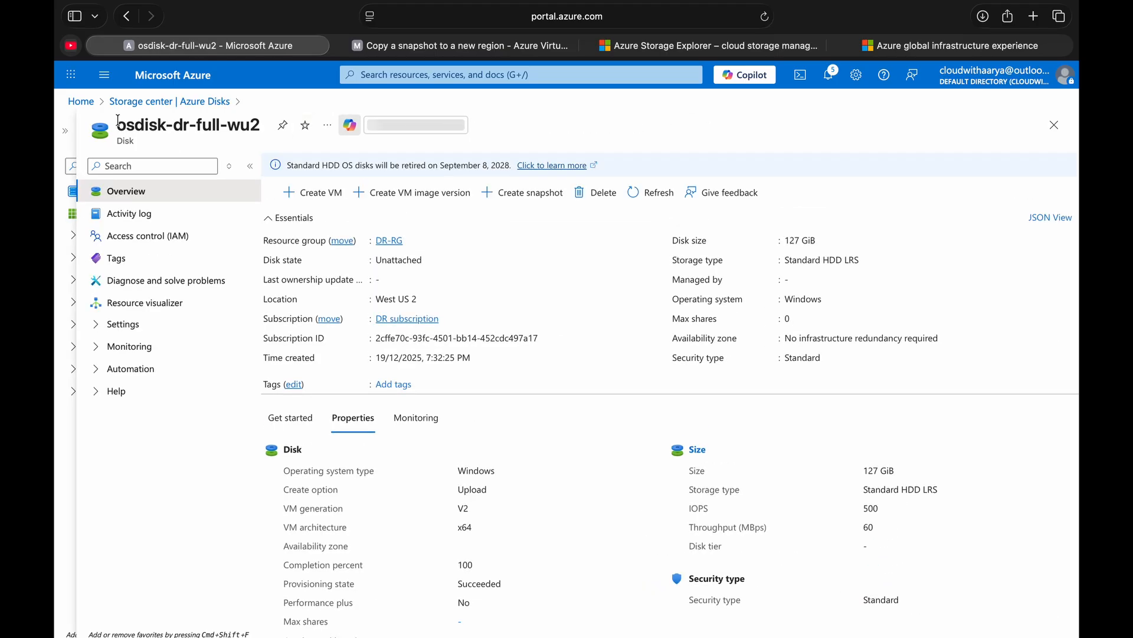
pyautogui.moveTo(118, 124); pyautogui.dragTo(267, 120)
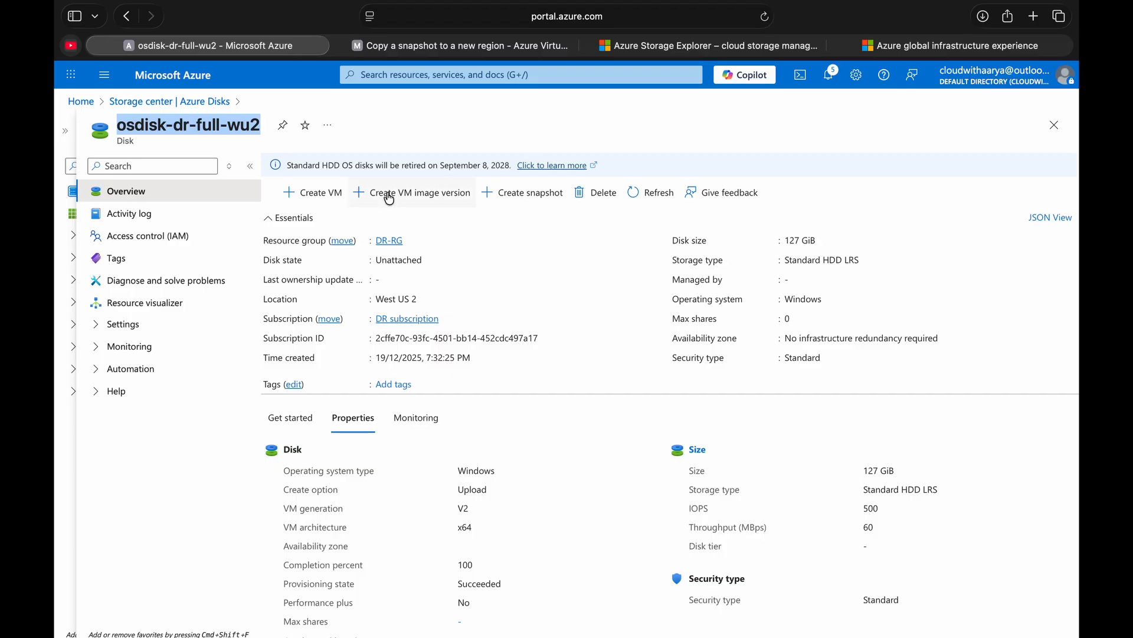
pyautogui.click(325, 195)
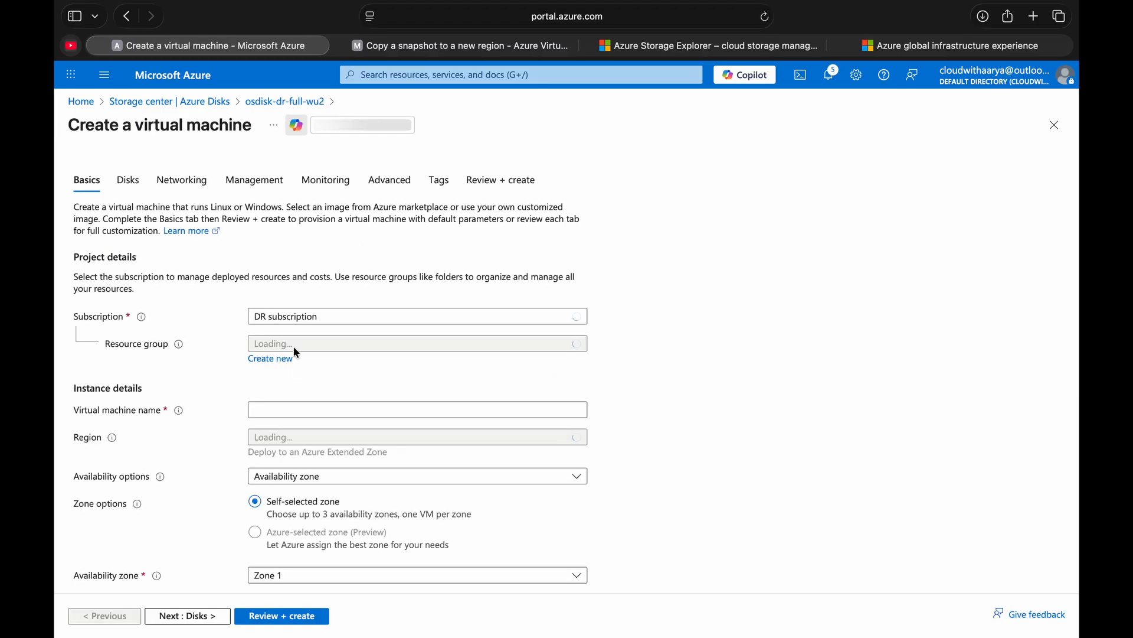
# - Name the virtual machine full-snap-osdisk and set its availability options to no infrastructure redundancy required
pyautogui.click(300, 413)
pyautogui.write('ful')
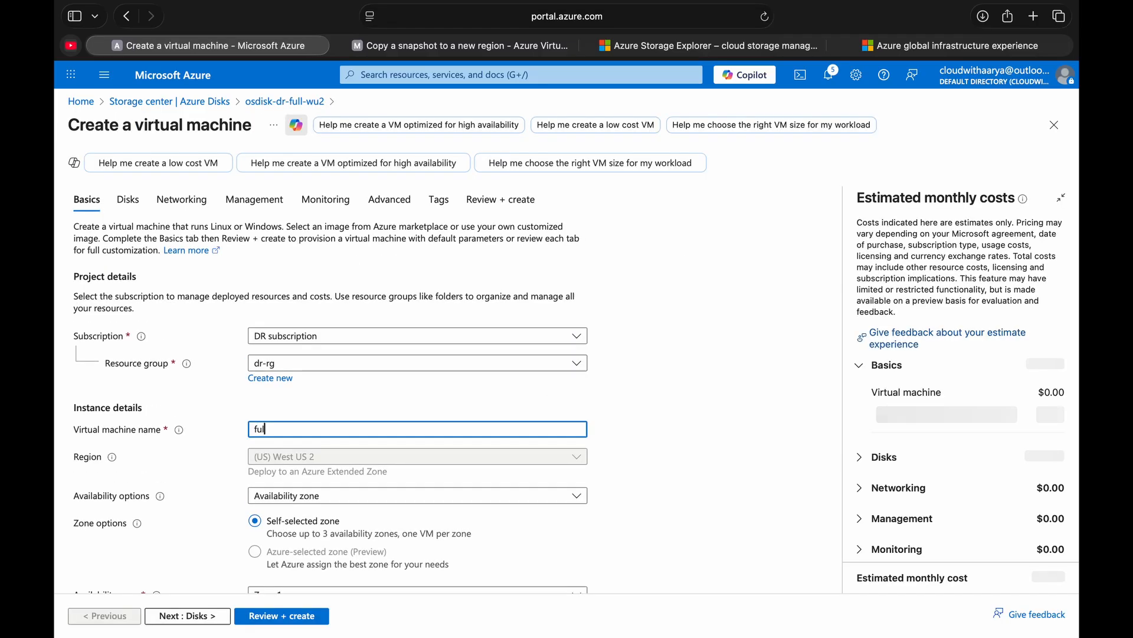
pyautogui.write('l-snap-osdisk')
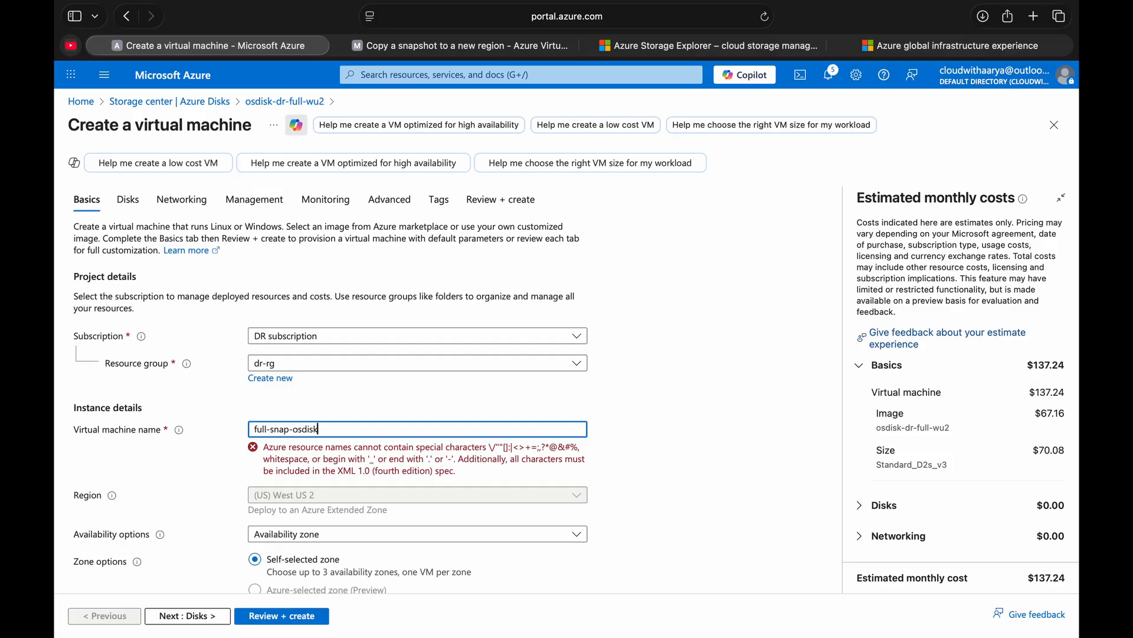
pyautogui.scroll(-2, 319, 429)
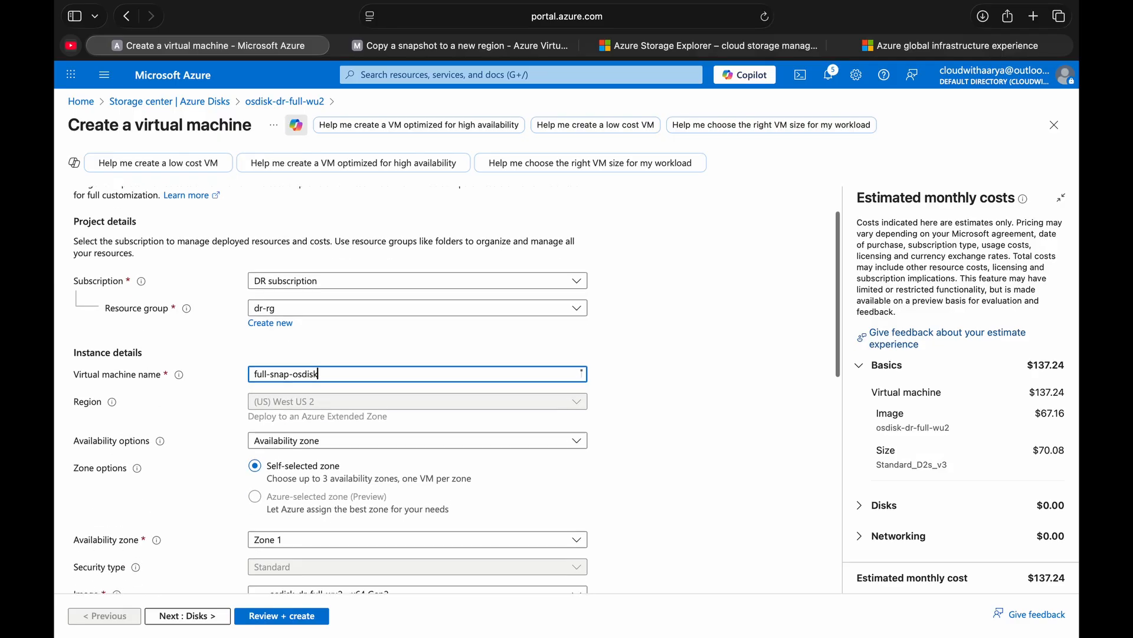
pyautogui.click(310, 431)
pyautogui.click(307, 456)
# - Set the virtual machine size to Standard_D4s_v3 with 4 vcpus and 16 GiB memory
pyautogui.scroll(-2, 307, 463)
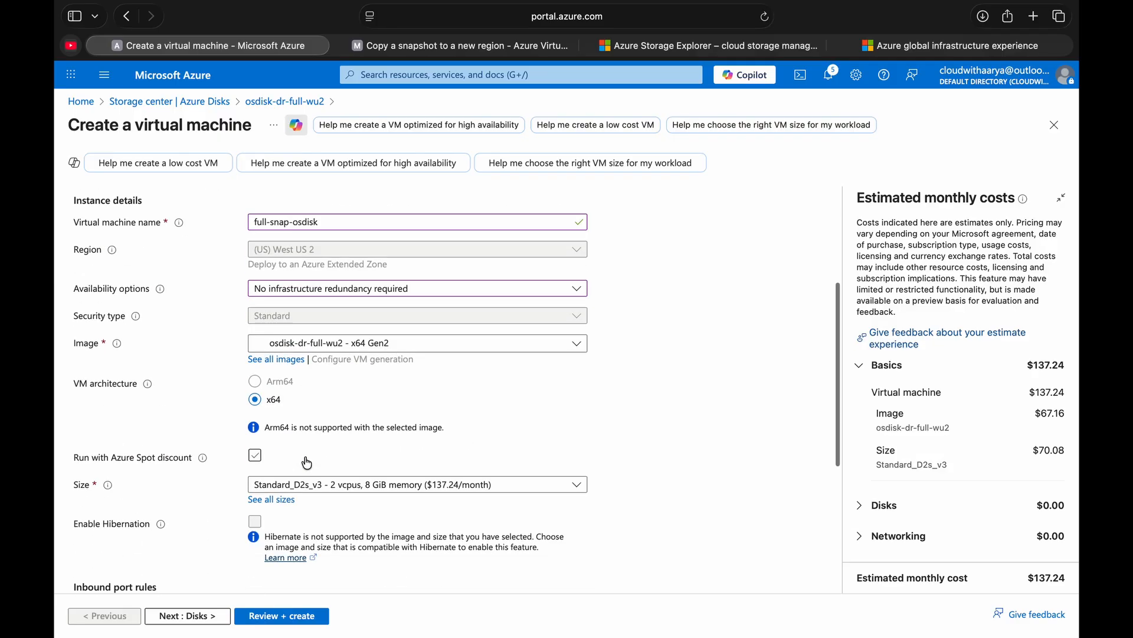
pyautogui.click(336, 486)
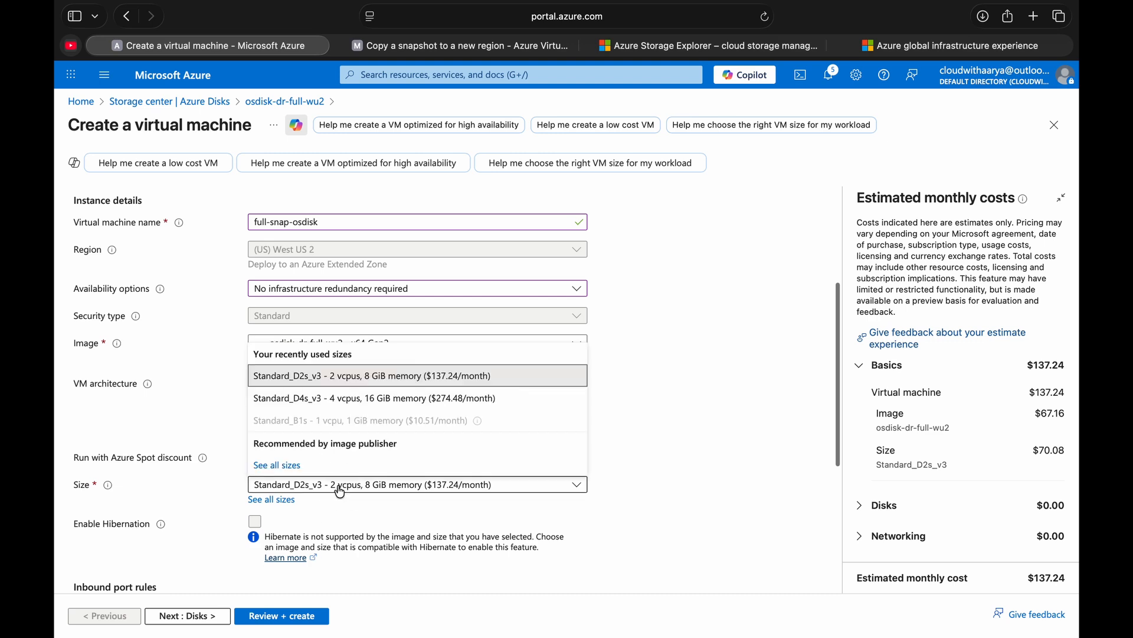
pyautogui.click(341, 408)
pyautogui.scroll(-2, 348, 407)
pyautogui.scroll(-2, 348, 407)
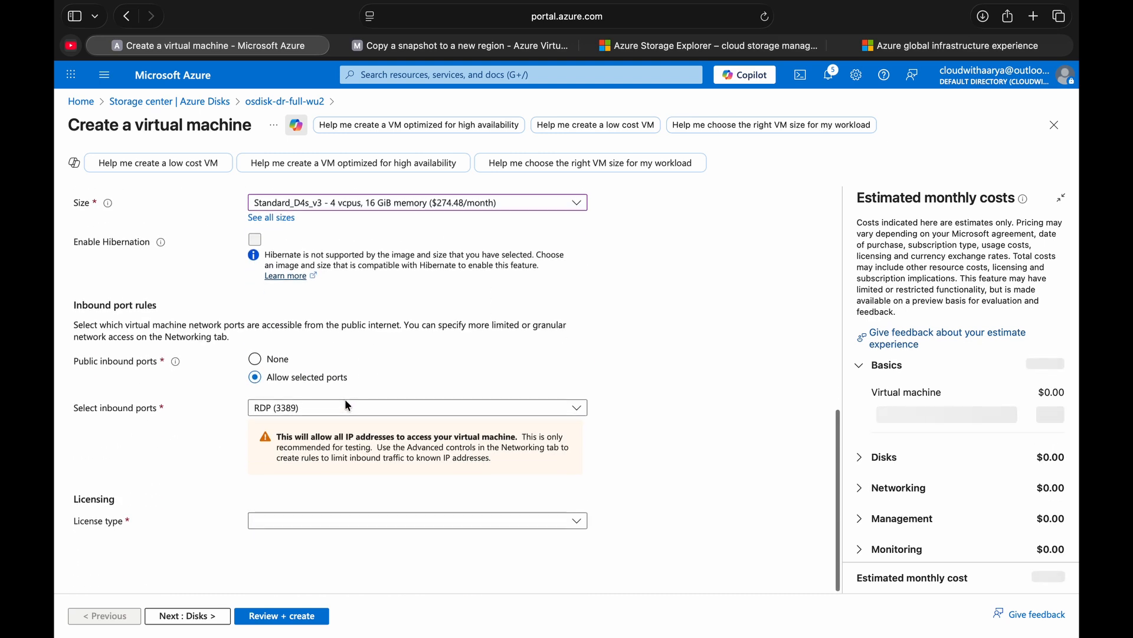
# - Accept the default disk and networking settings, review the configuration and create the full-snap-osdisk virtual machine
pyautogui.click(168, 615)
pyautogui.scroll(-3, 299, 432)
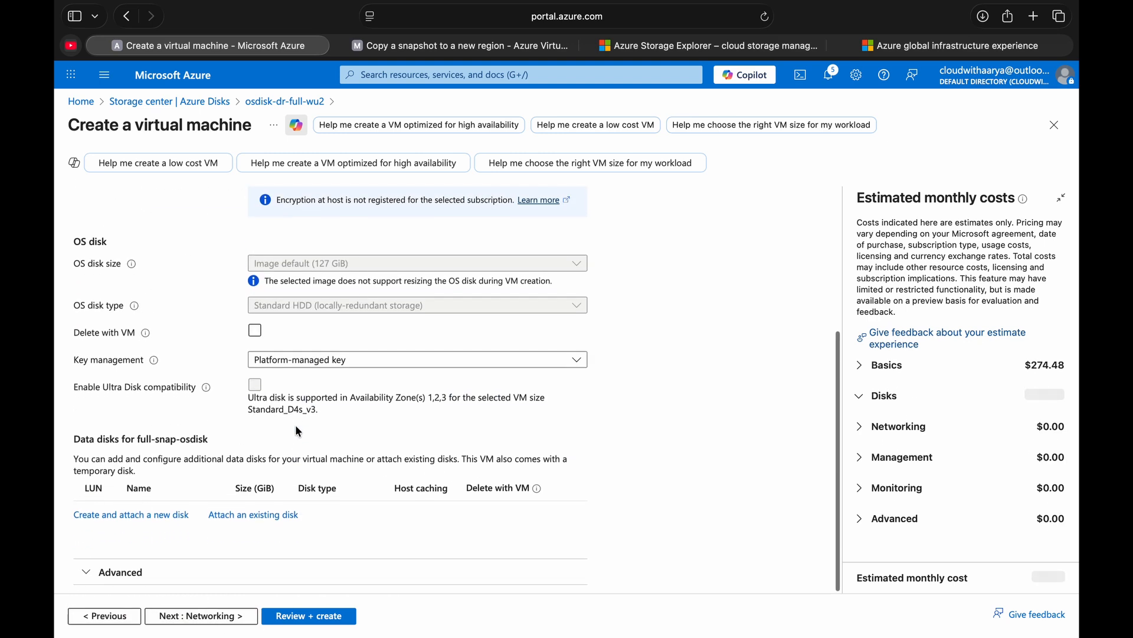
pyautogui.click(188, 615)
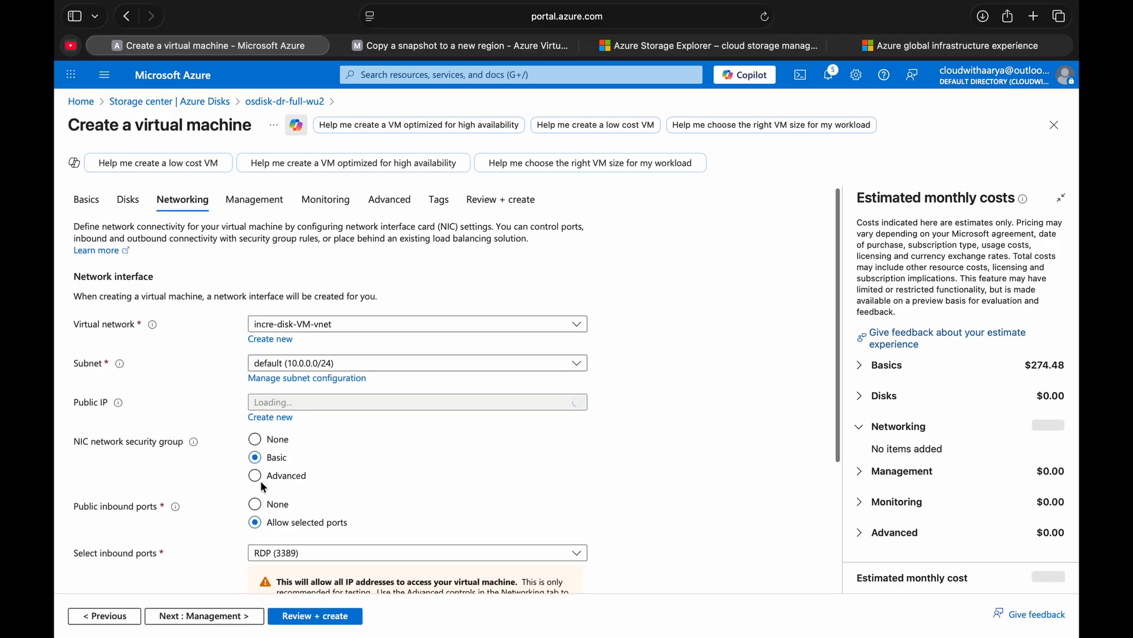
pyautogui.scroll(-4, 298, 403)
pyautogui.click(239, 616)
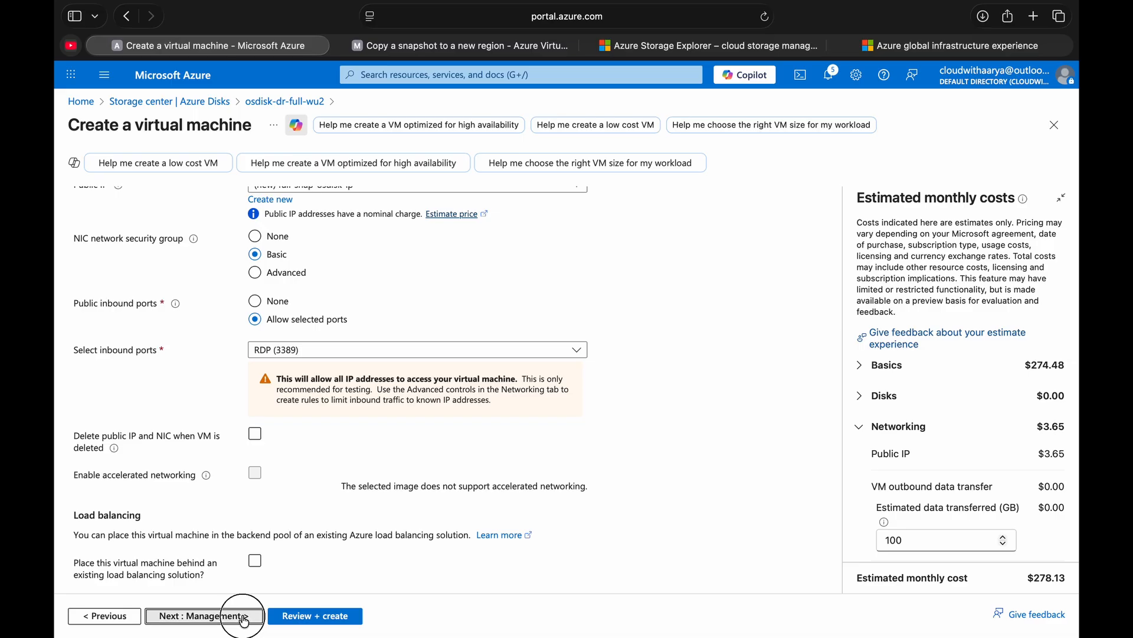
pyautogui.click(323, 617)
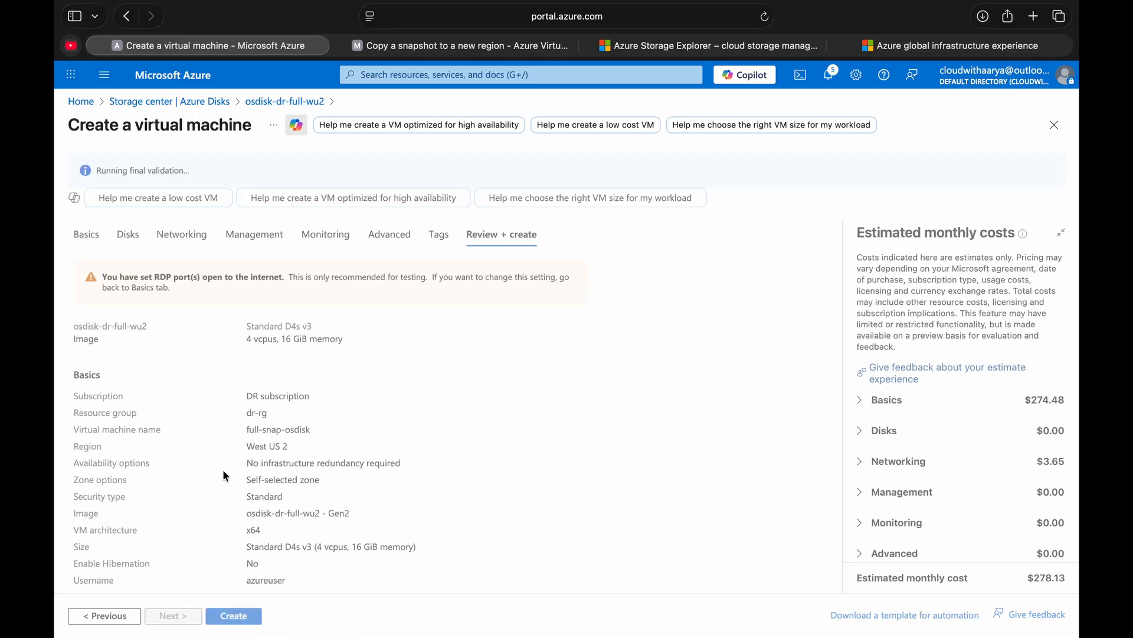
pyautogui.scroll(-15, 226, 476)
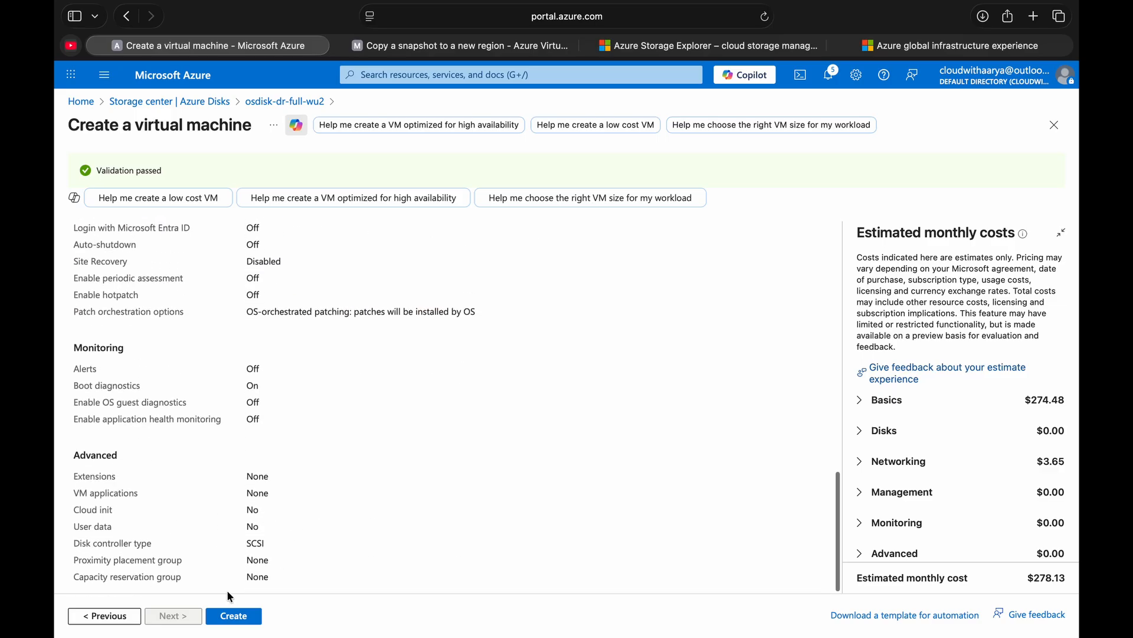
pyautogui.click(230, 615)
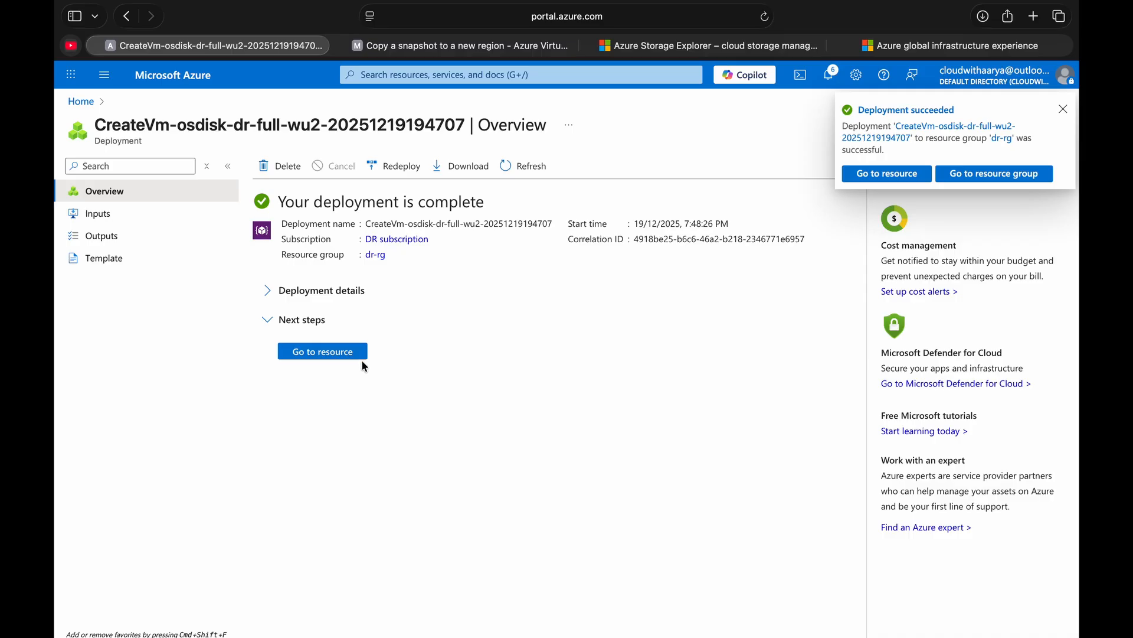
# - Open the deployed full-snap-osdisk virtual machine and copy its primary public IP address
pyautogui.click(343, 353)
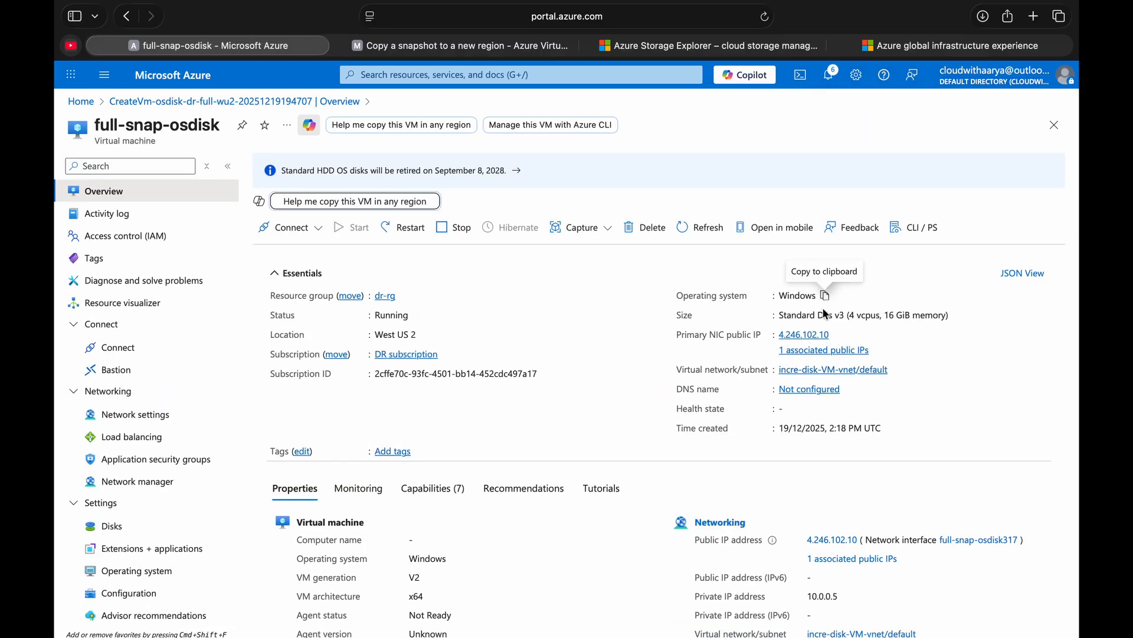
pyautogui.click(839, 335)
# - Switch to Microsoft Remote Desktop, change the saved 4.155.236.76 PC's name to 4.246.102.10 and connect to it
pyautogui.press('super+Tab')
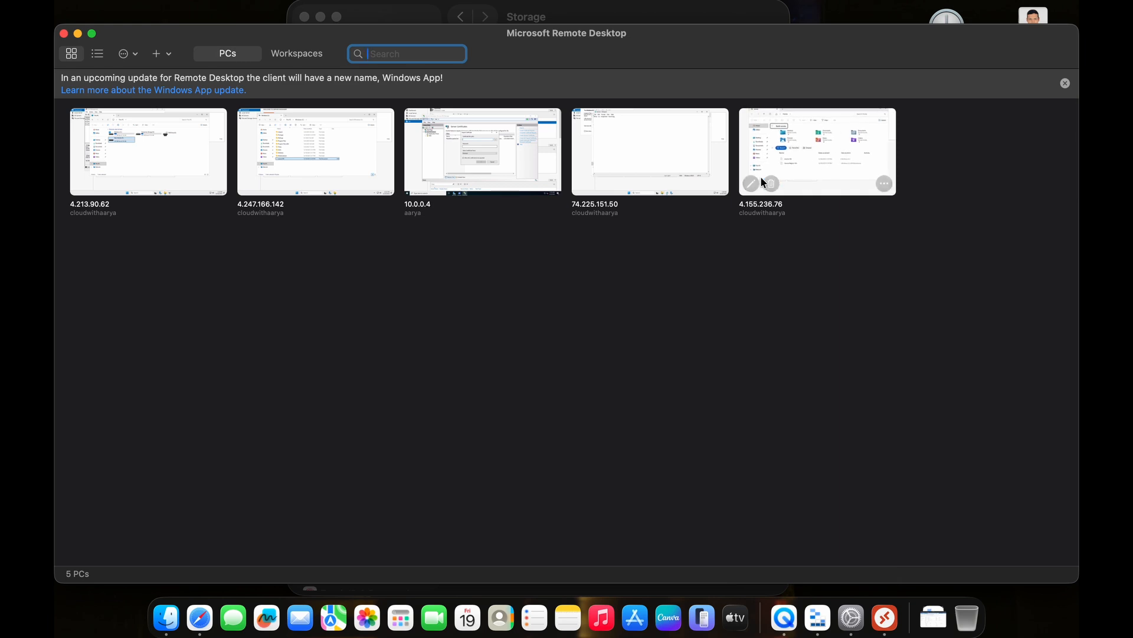
pyautogui.click(752, 183)
pyautogui.press('super+v')
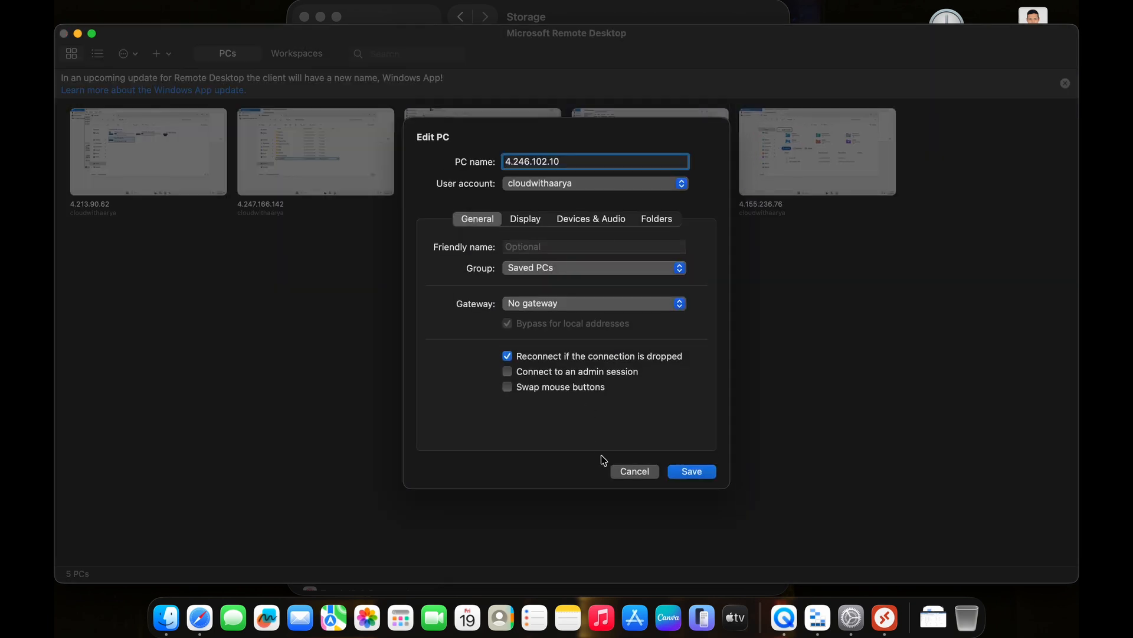
pyautogui.click(690, 471)
pyautogui.doubleClick(802, 137)
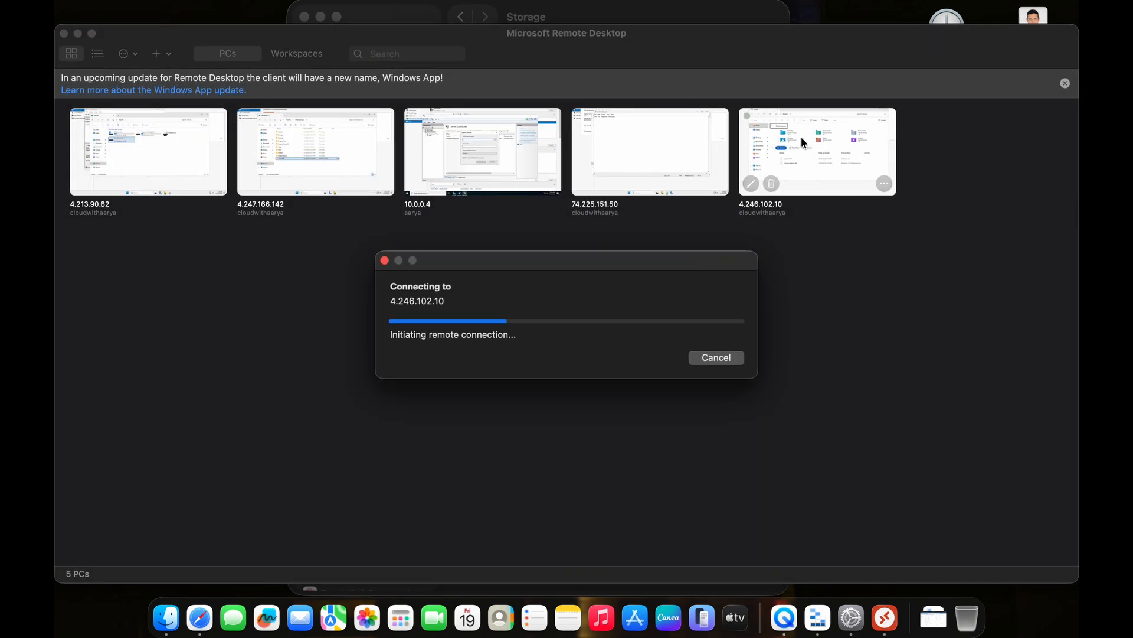
pyautogui.click(721, 372)
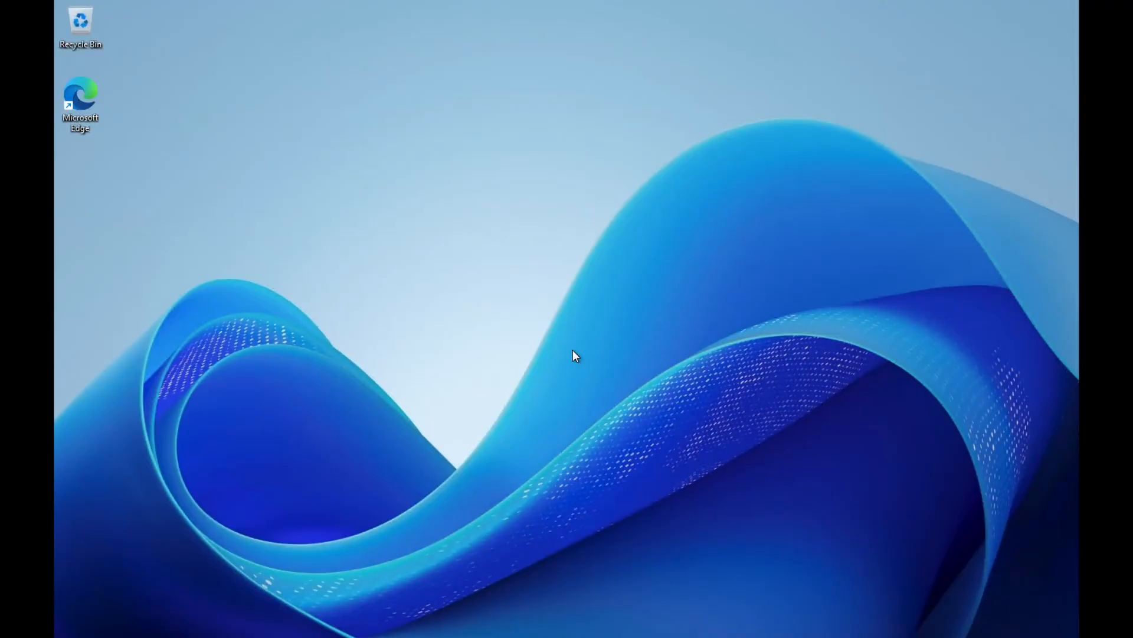
# - Open File Explorer in the remote session and view the source VM text file on the Windows (C:) drive
pyautogui.click(559, 625)
pyautogui.write('file')
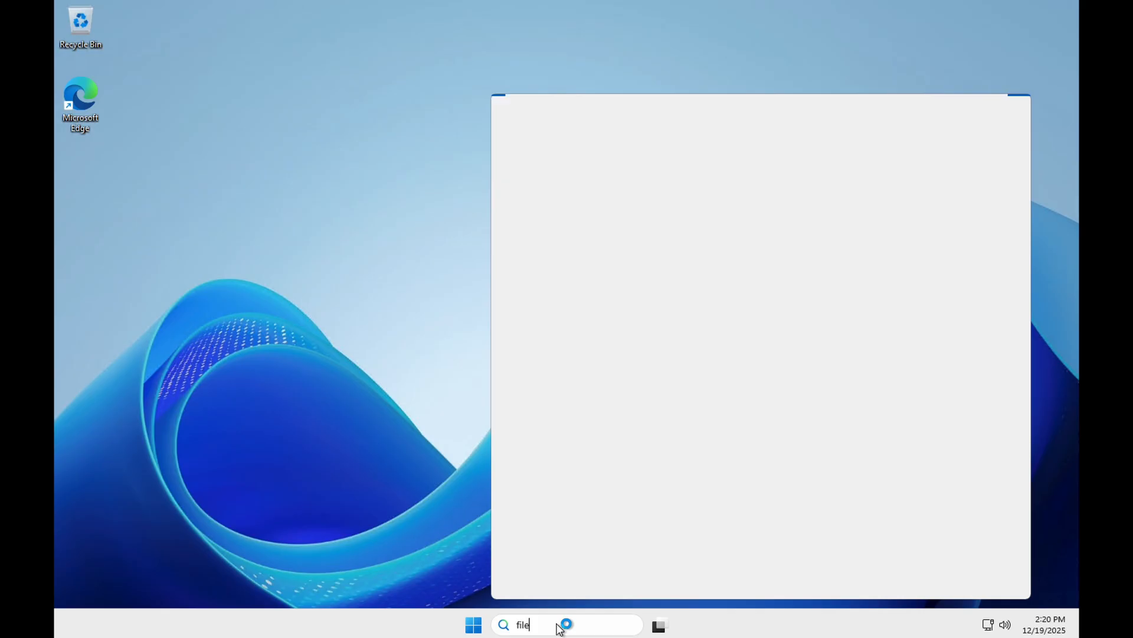
pyautogui.press('Return')
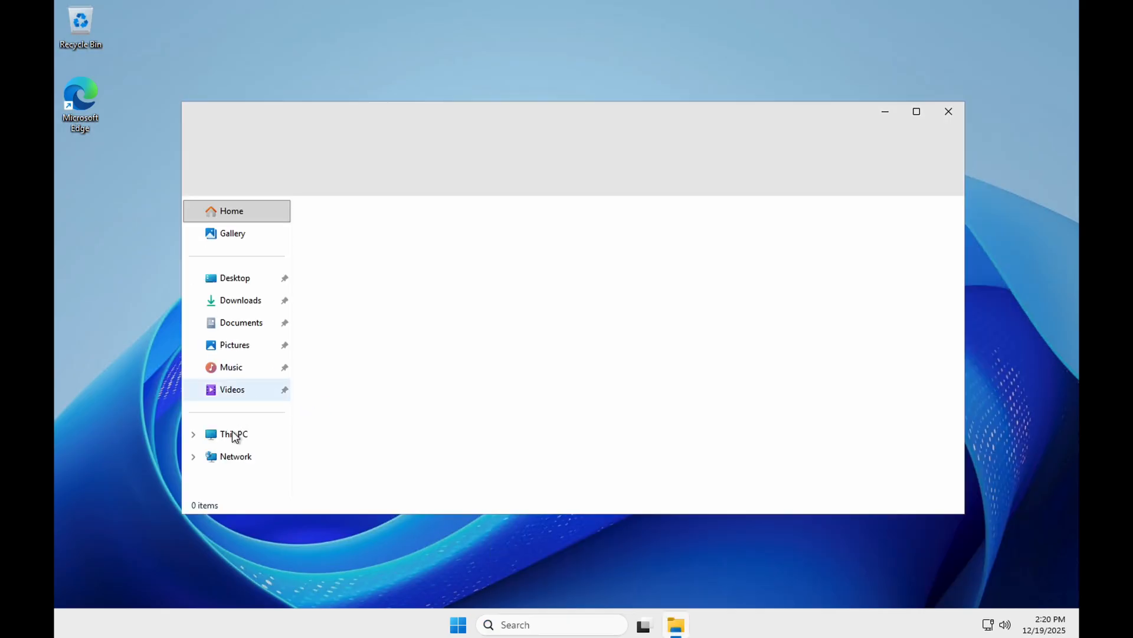
pyautogui.click(234, 434)
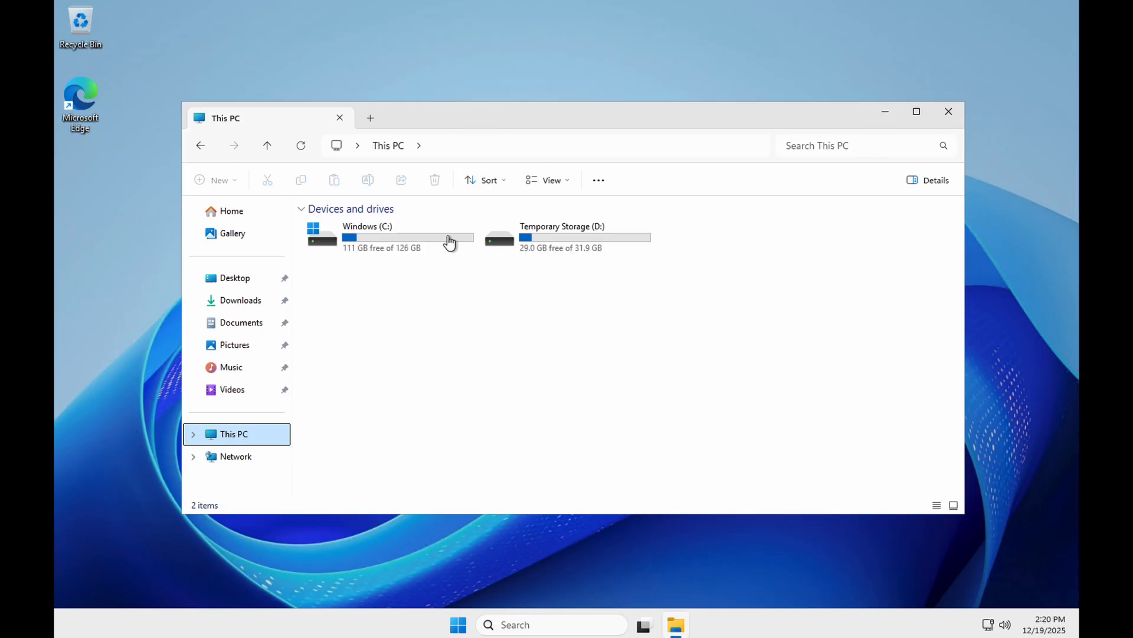
pyautogui.doubleClick(430, 239)
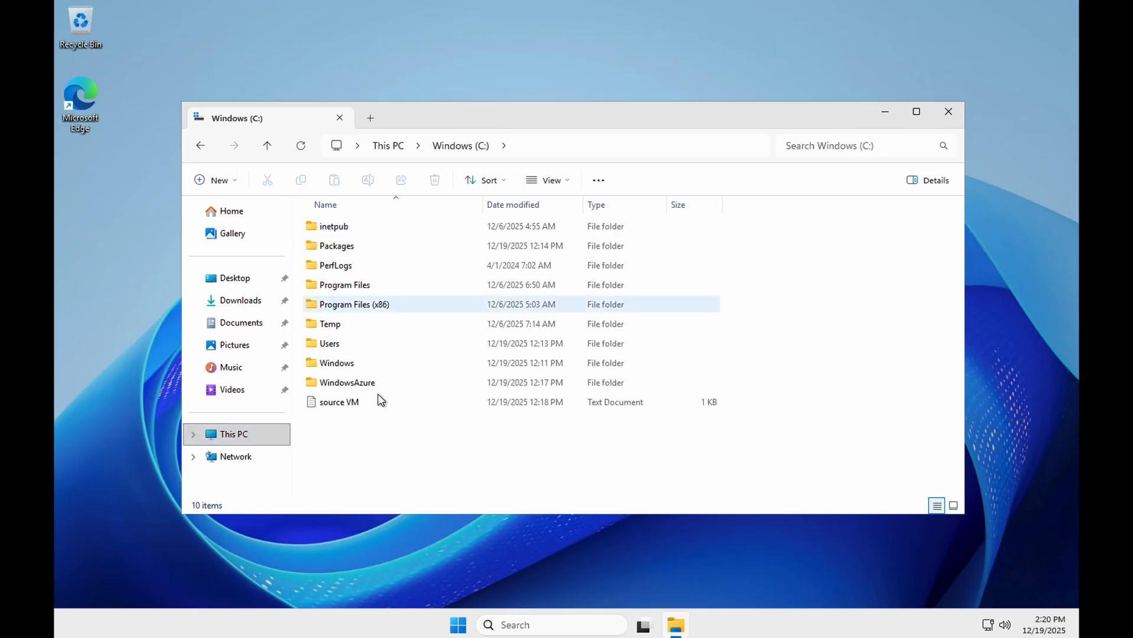
pyautogui.doubleClick(352, 402)
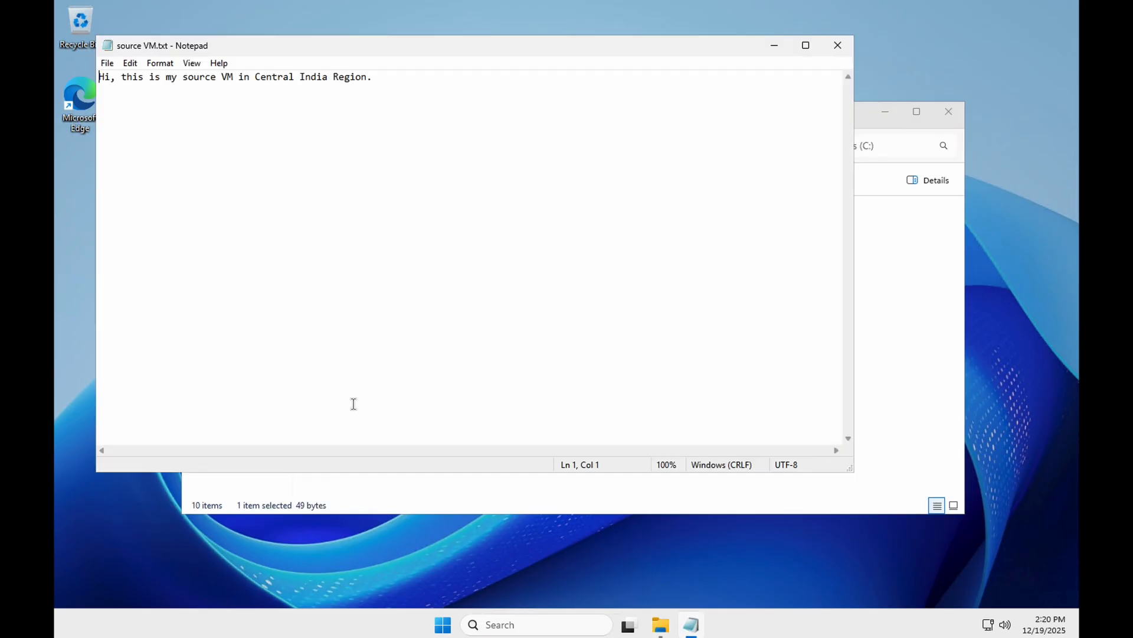